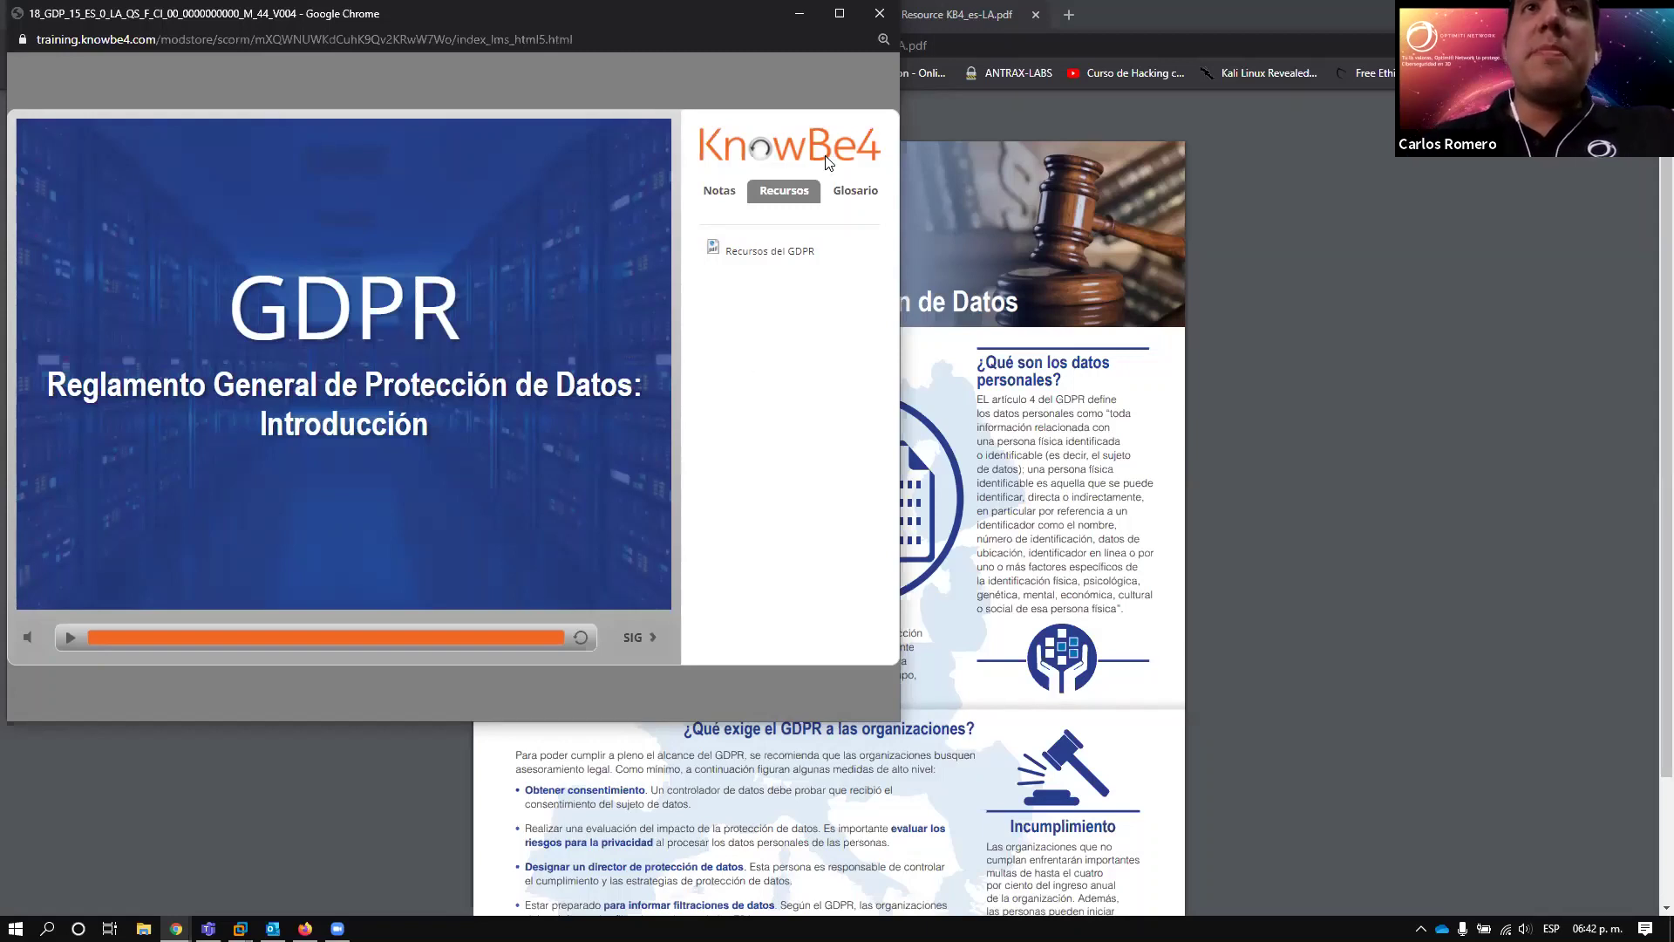
# - Close the GDPR course popup and resource PDF, return to the Test campaign, and open ModStore
pyautogui.click(879, 12)
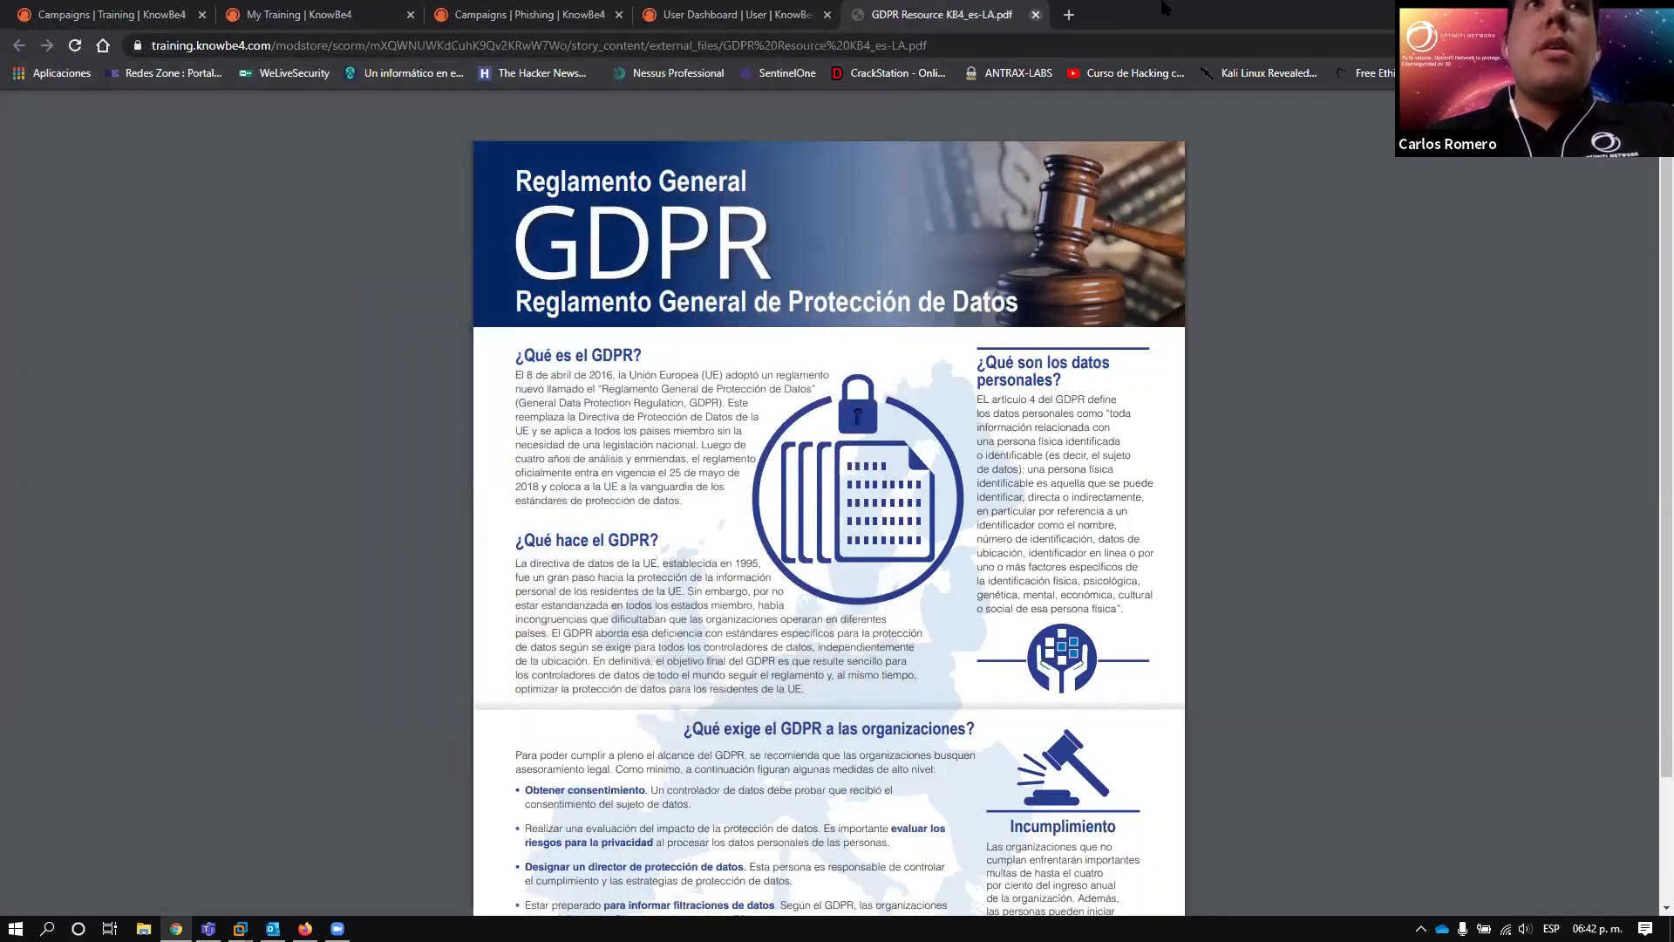
pyautogui.click(1036, 15)
pyautogui.click(87, 15)
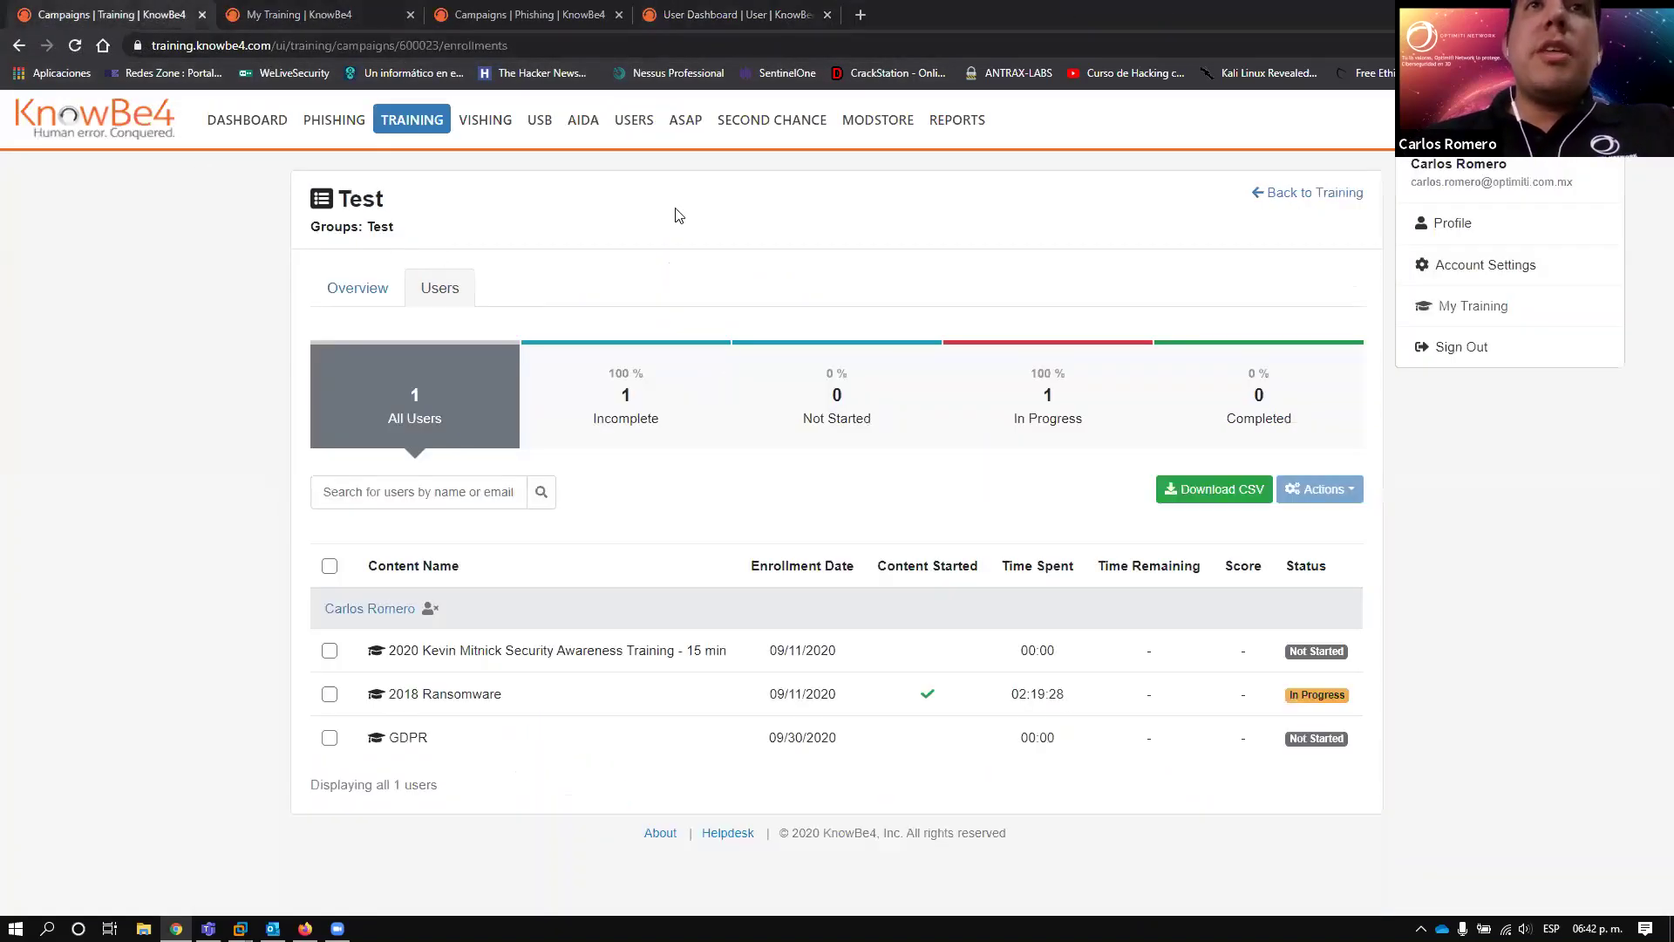
pyautogui.click(862, 131)
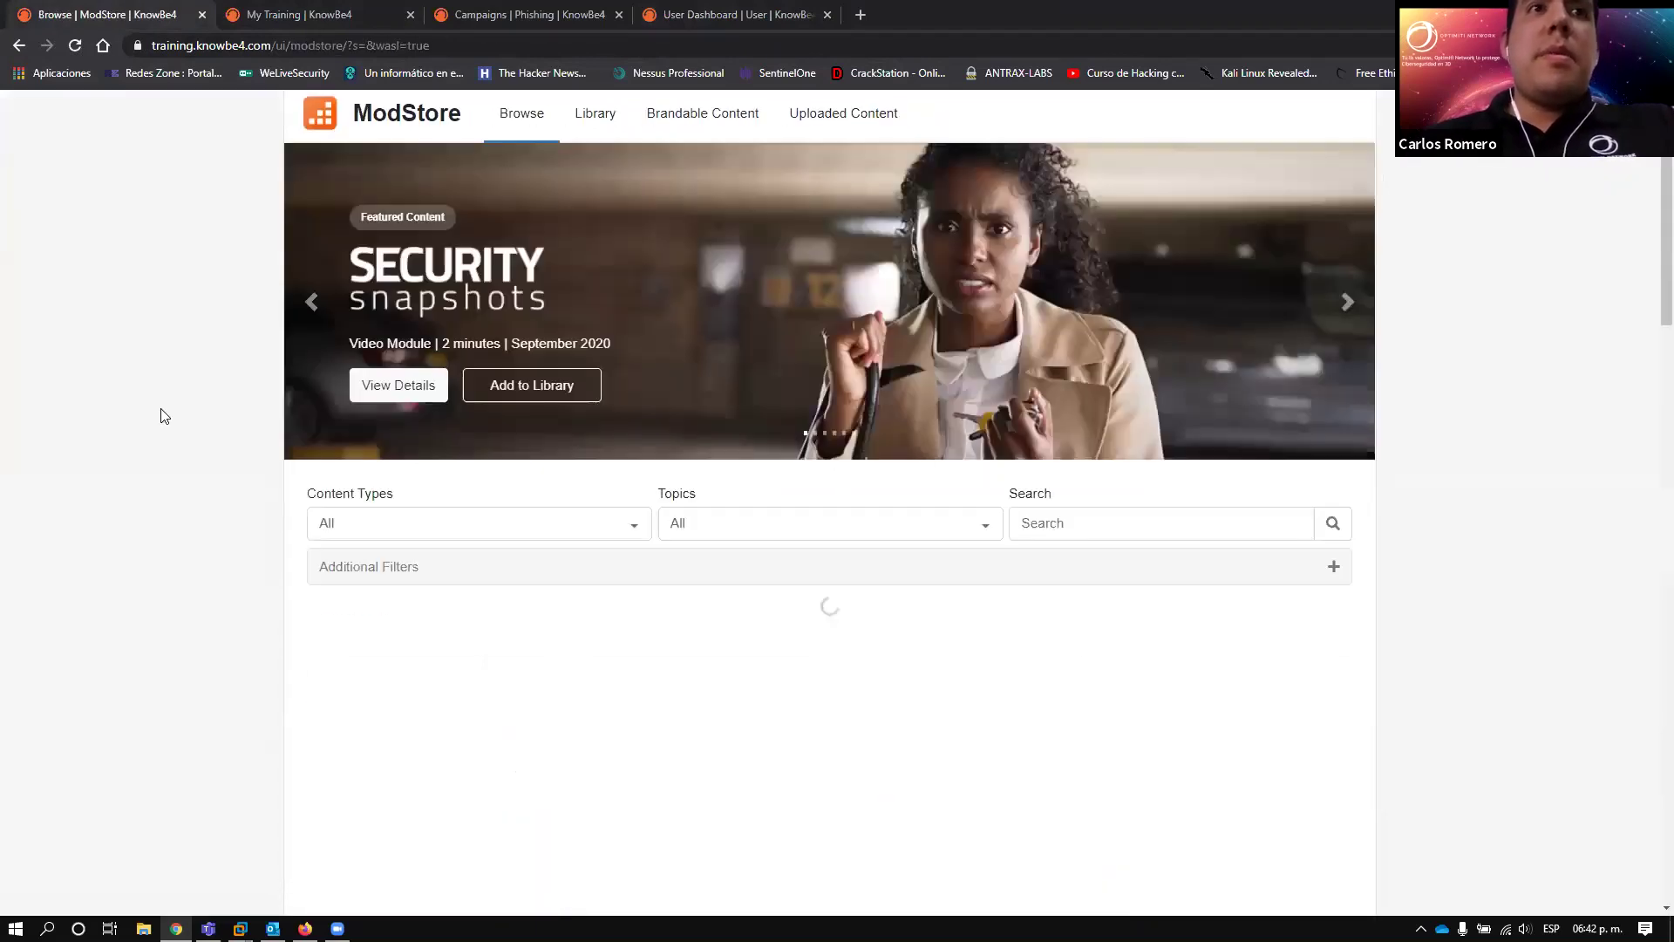
pyautogui.scroll(-2, 158, 412)
pyautogui.click(537, 364)
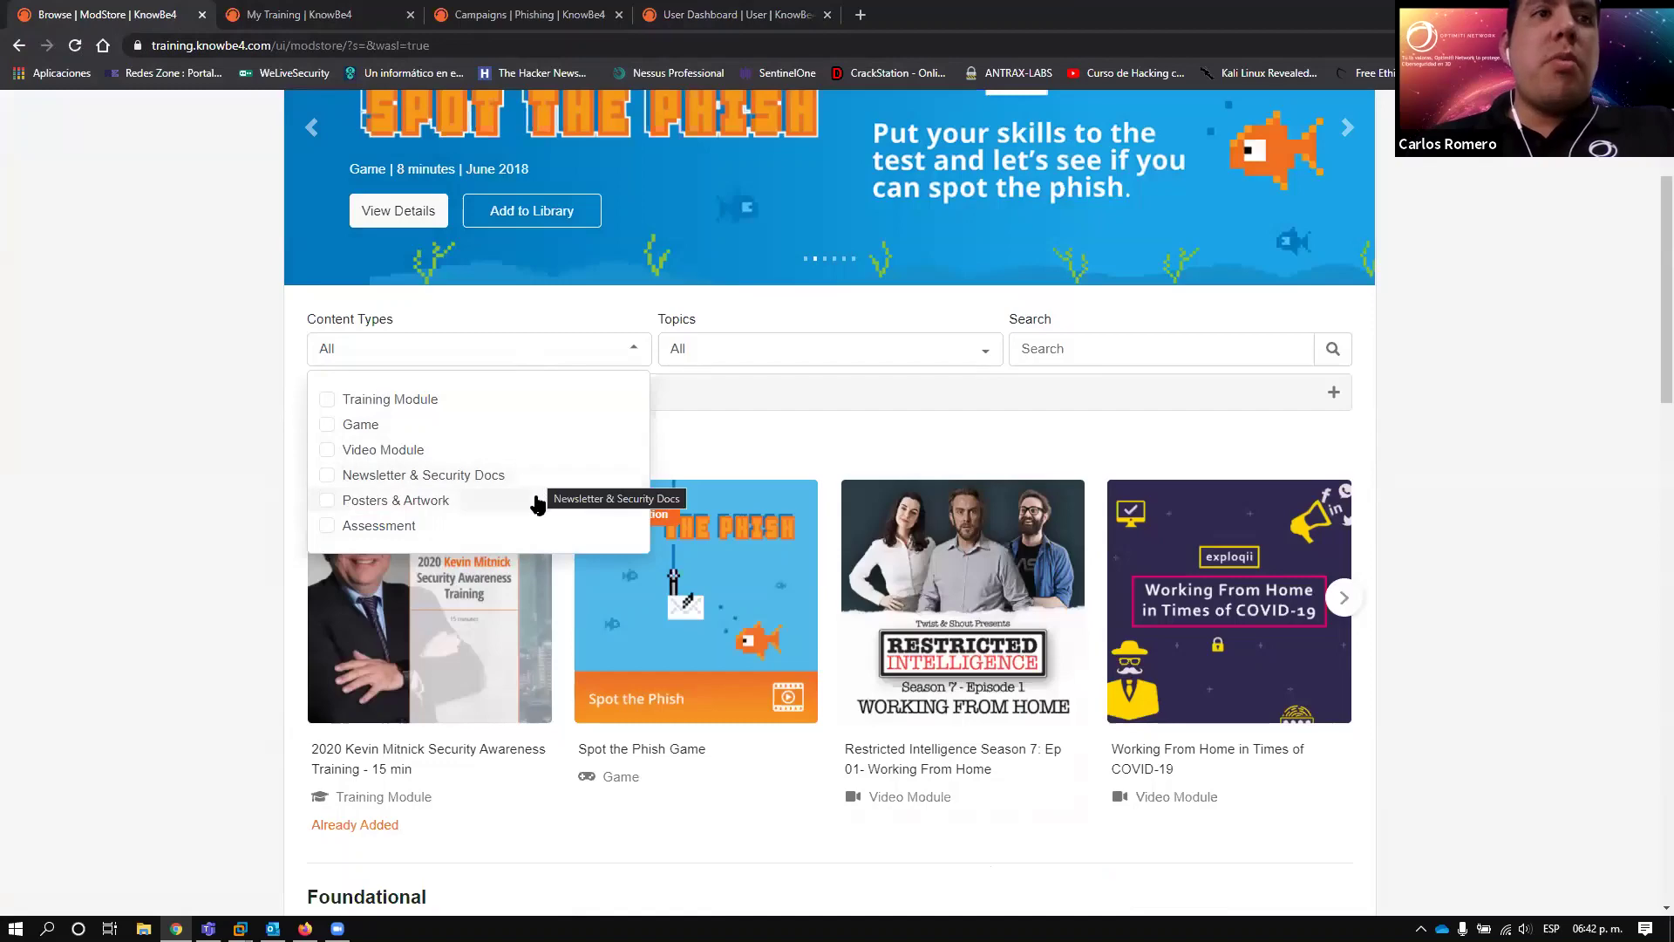
pyautogui.click(948, 420)
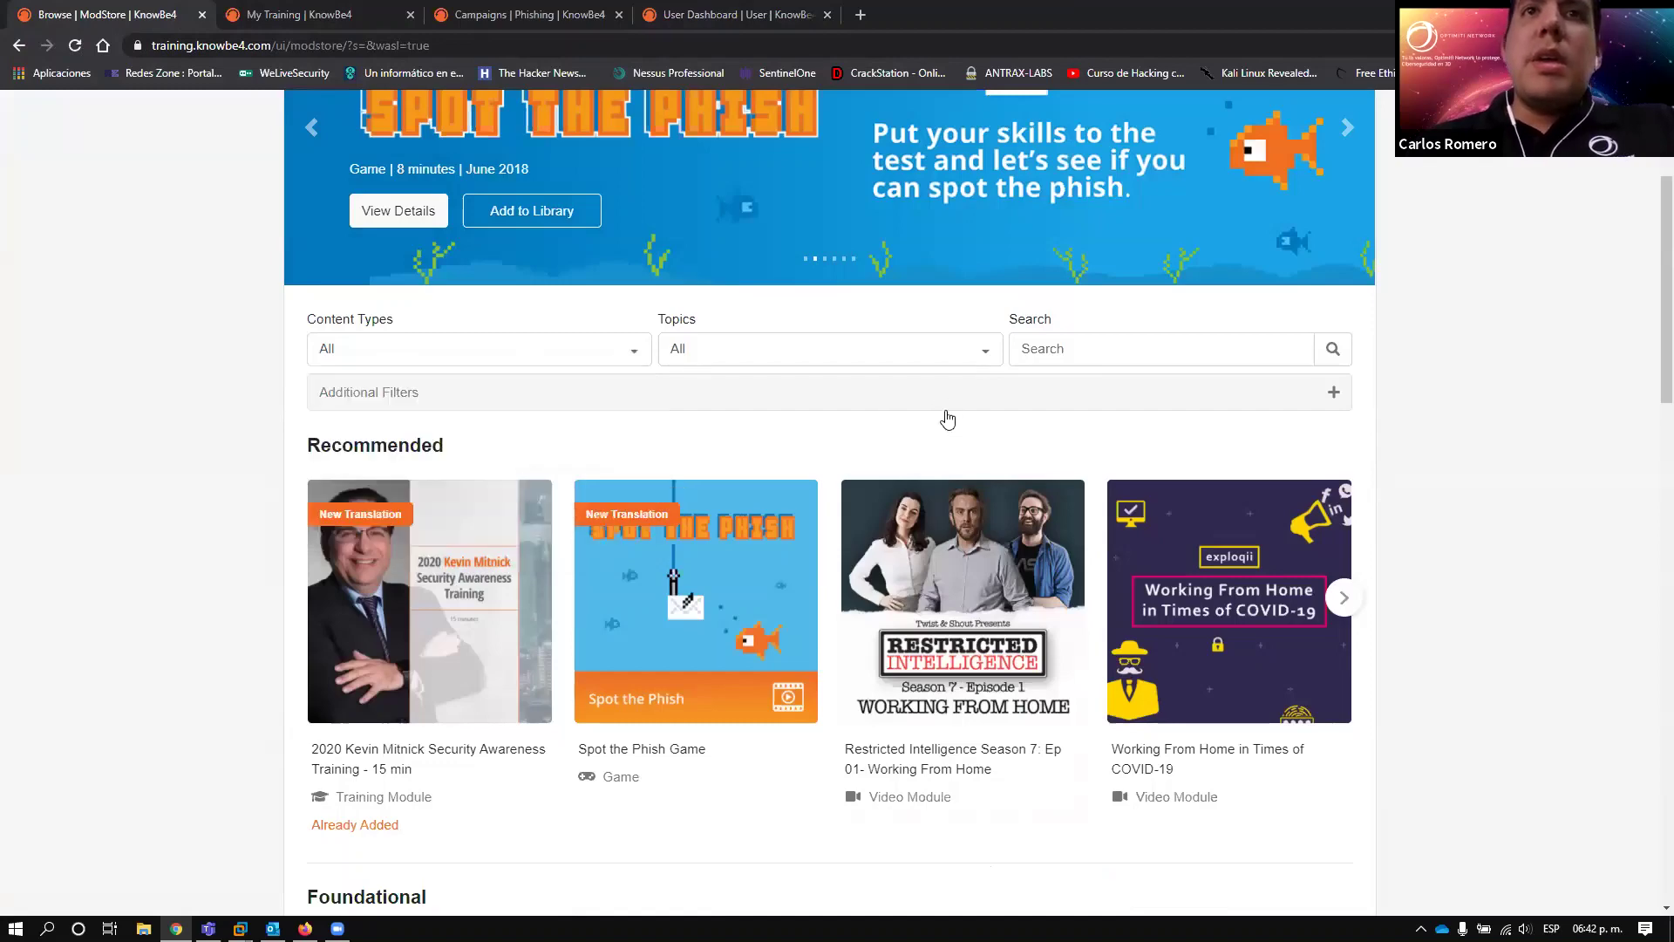
pyautogui.click(942, 353)
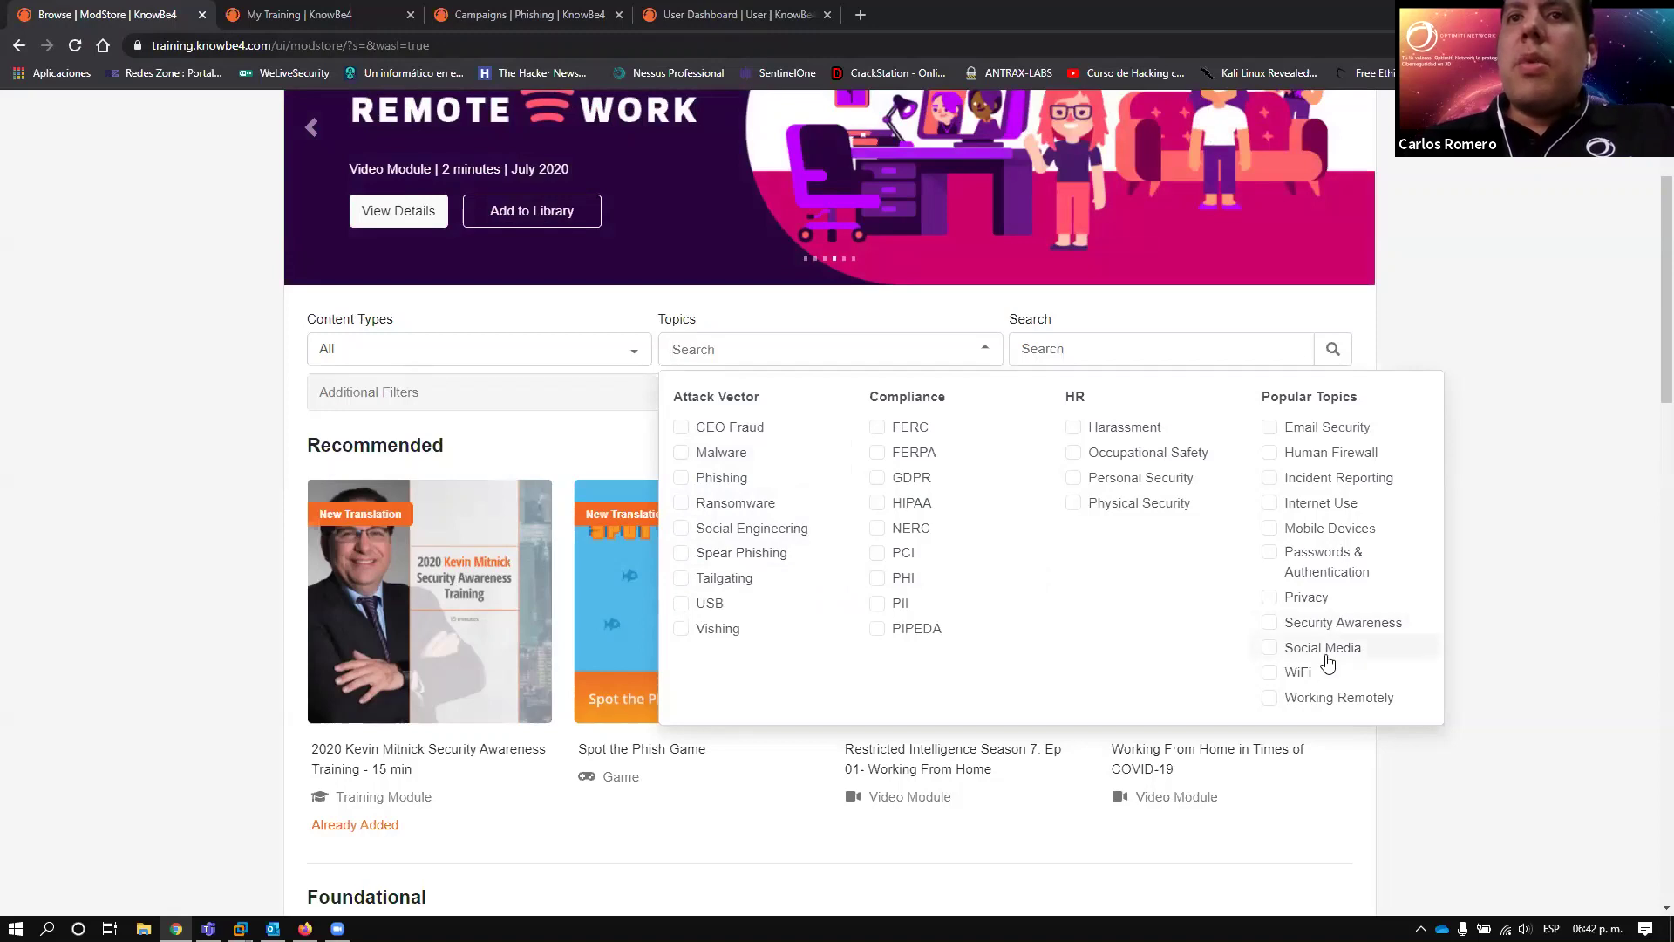
pyautogui.click(208, 450)
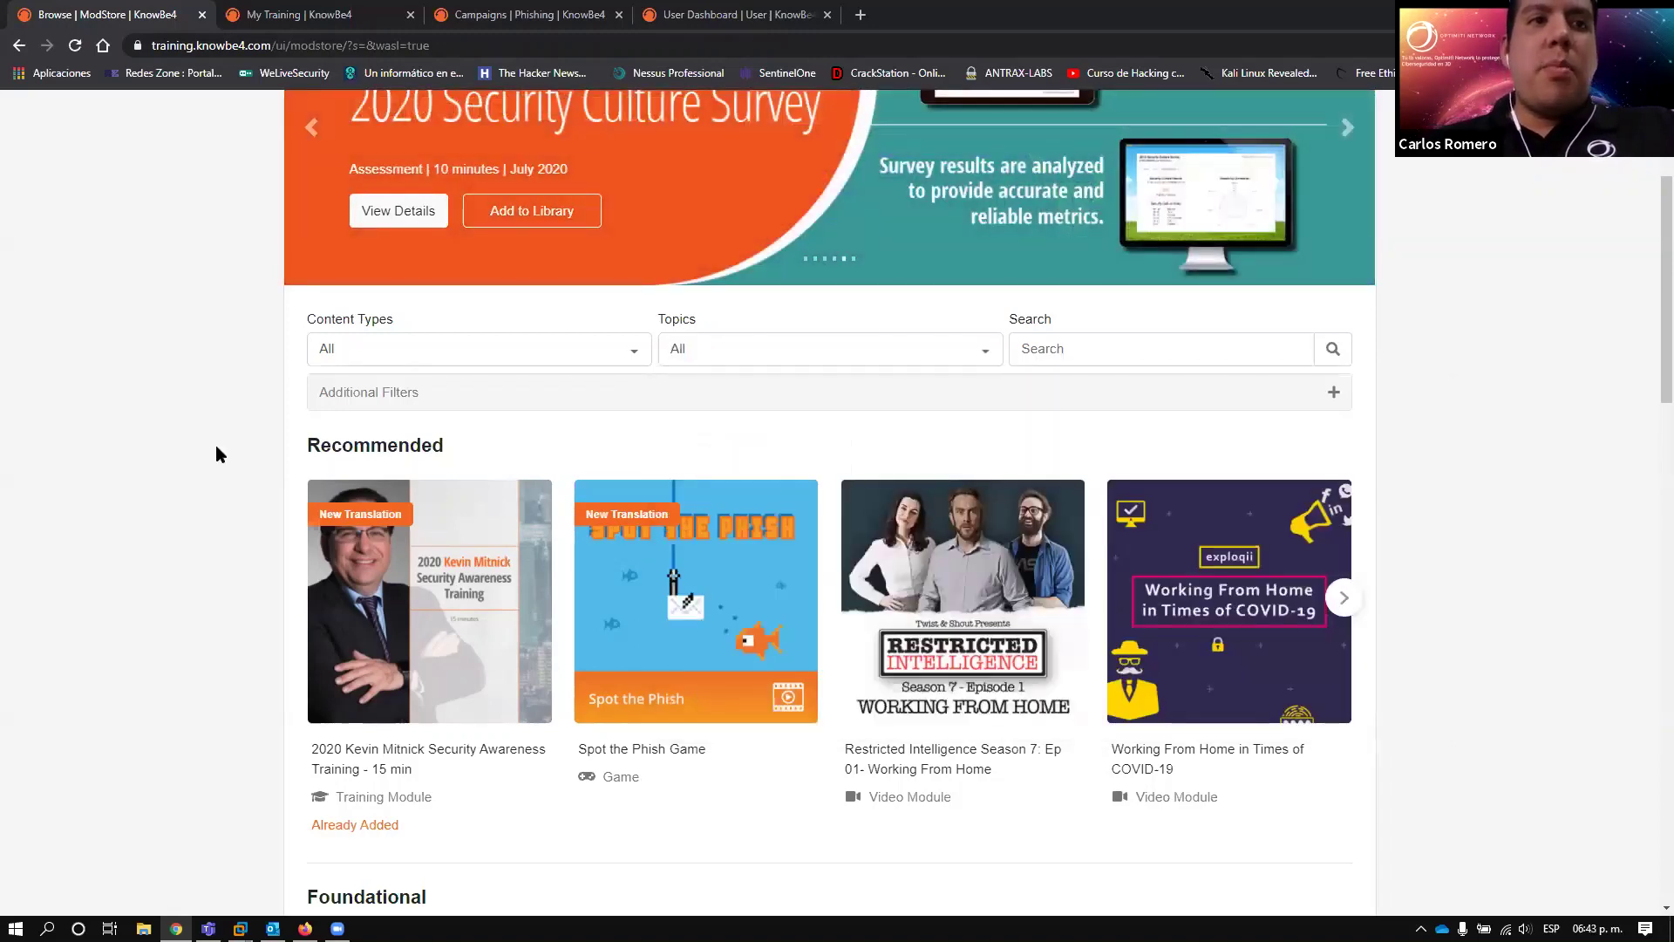
# - Filter the ModStore catalogue to the Spanish - Latin America language via Additional Filters (285 results)
pyautogui.click(476, 399)
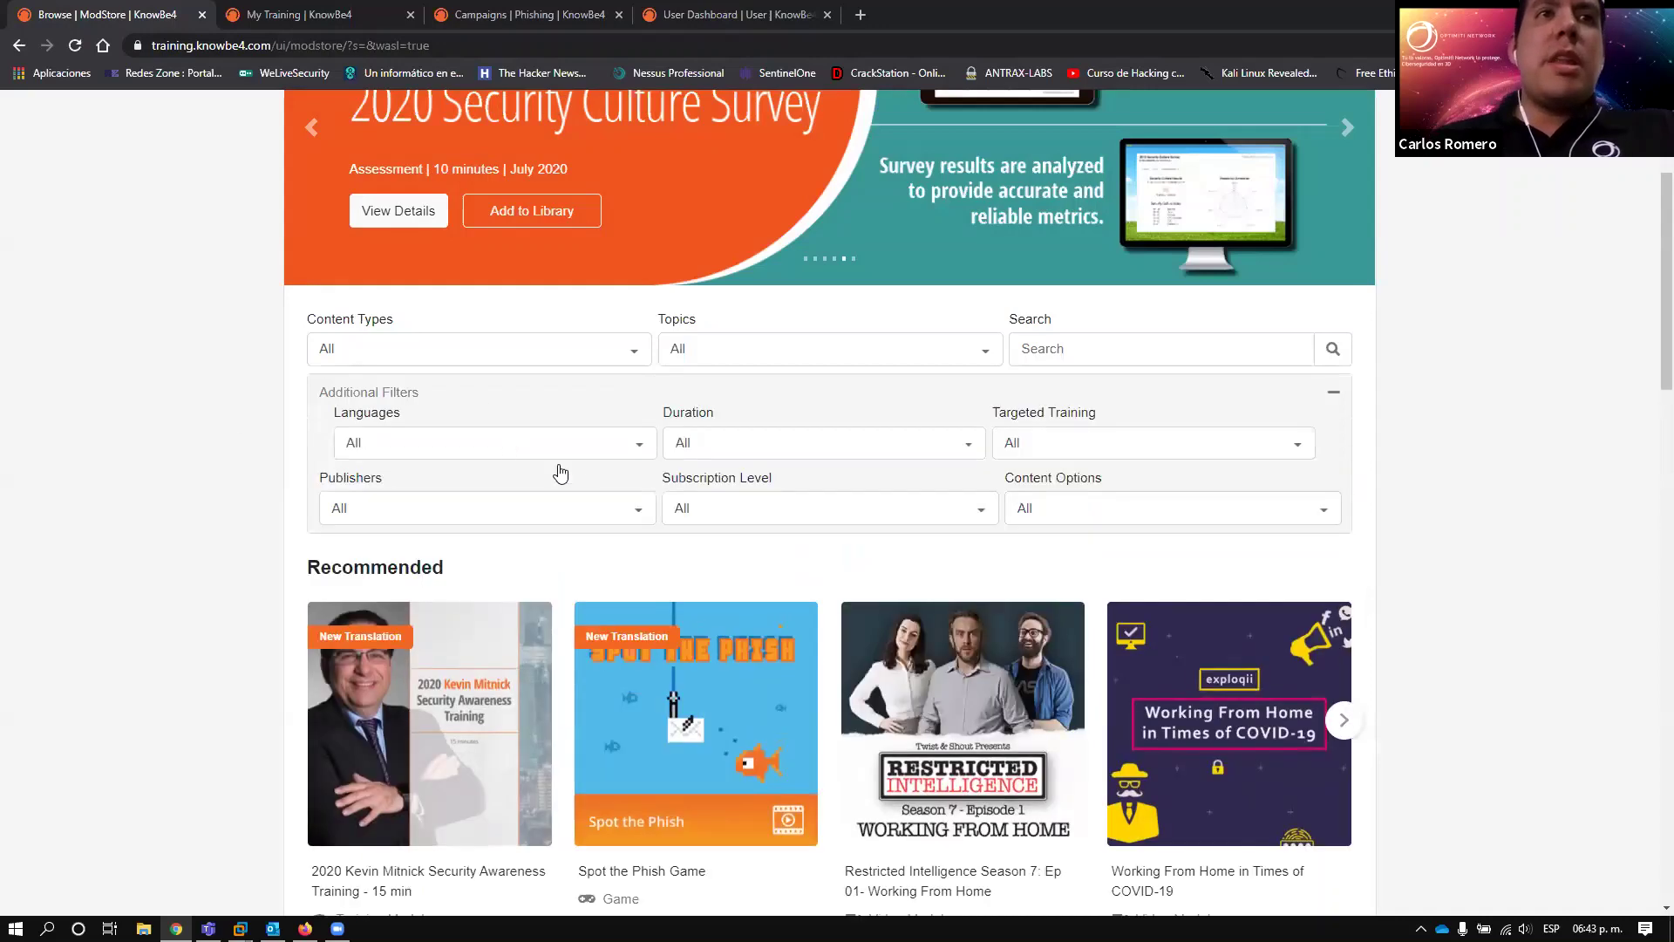
pyautogui.click(566, 457)
pyautogui.scroll(-5, 541, 493)
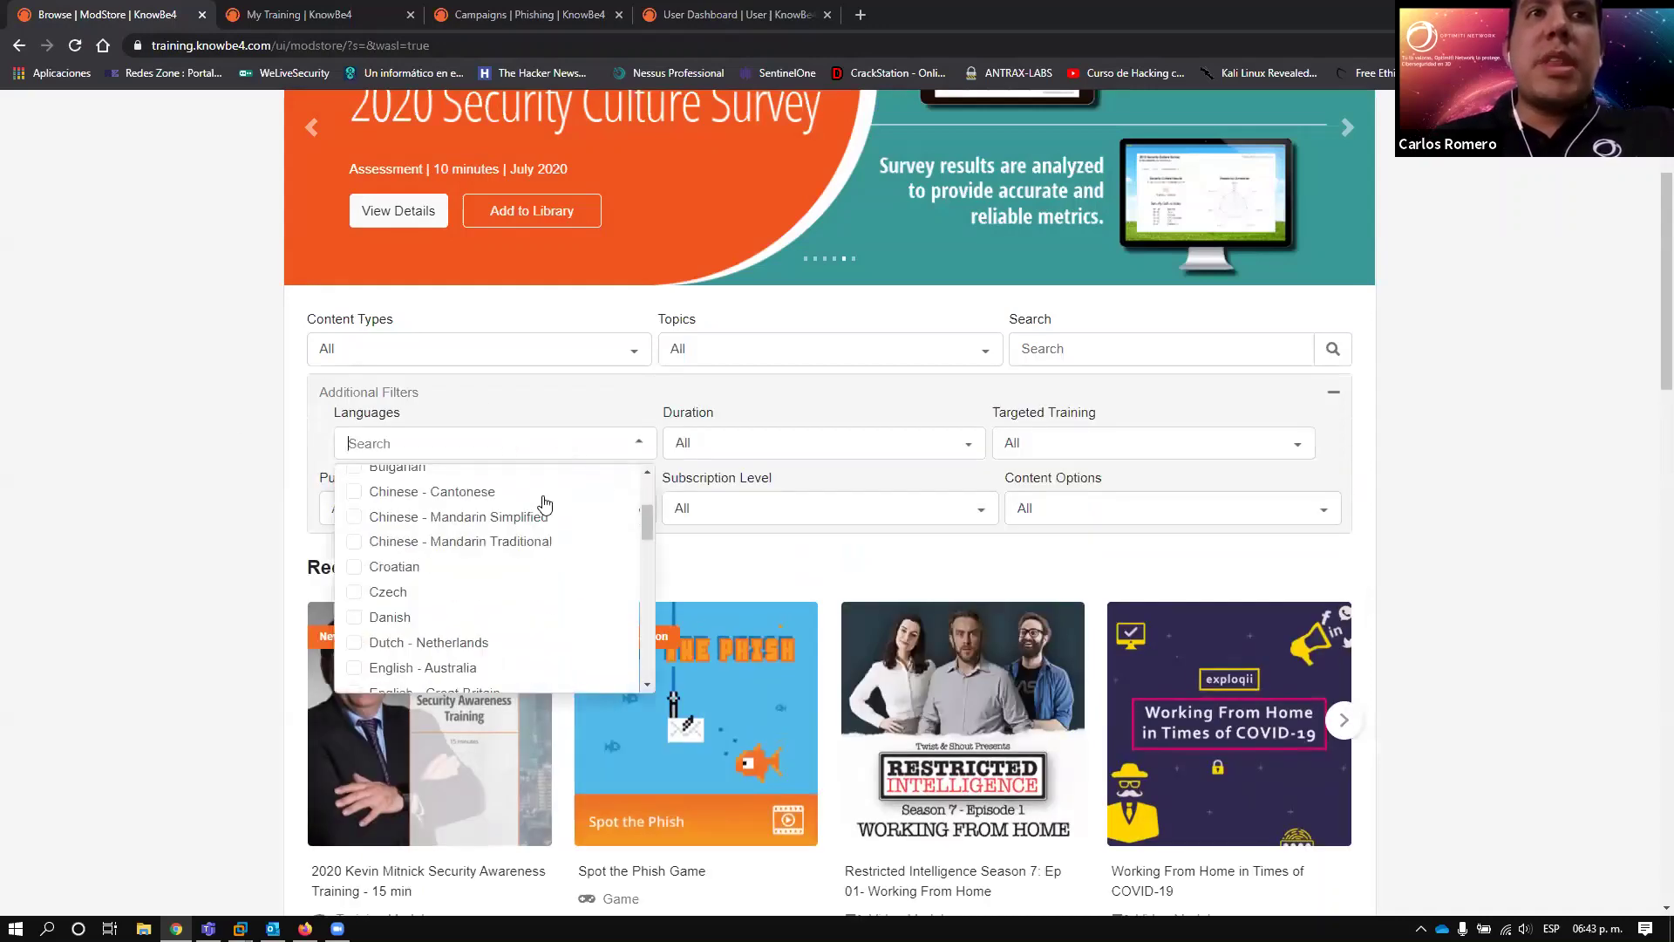
pyautogui.scroll(-8, 544, 504)
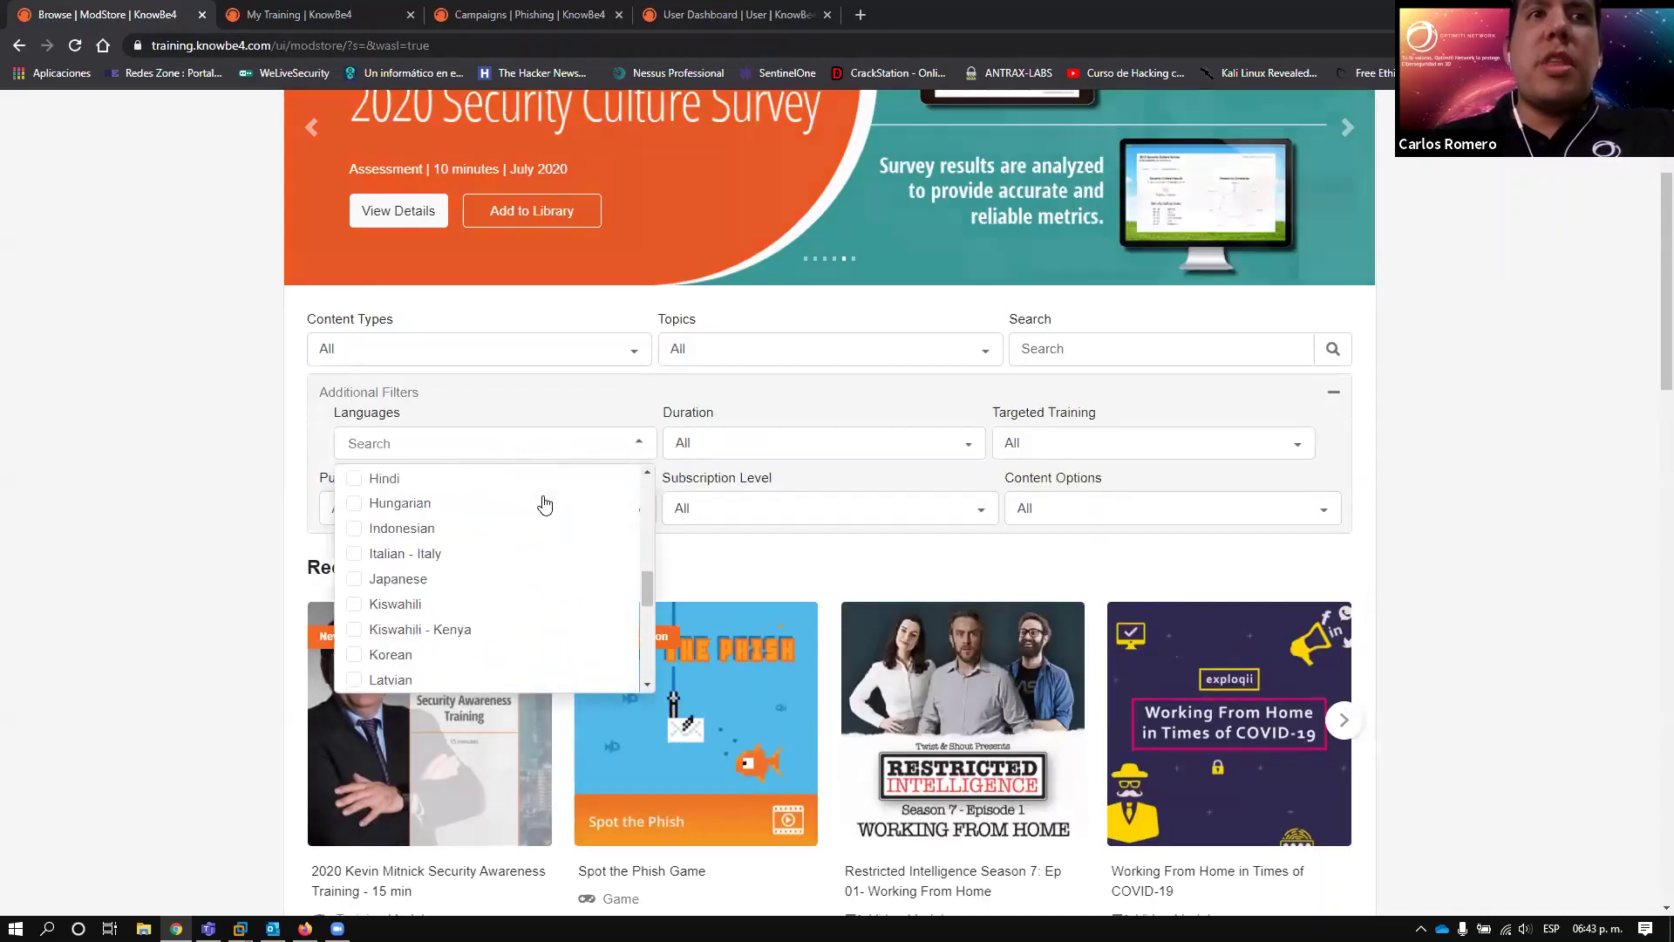
pyautogui.scroll(-5, 544, 504)
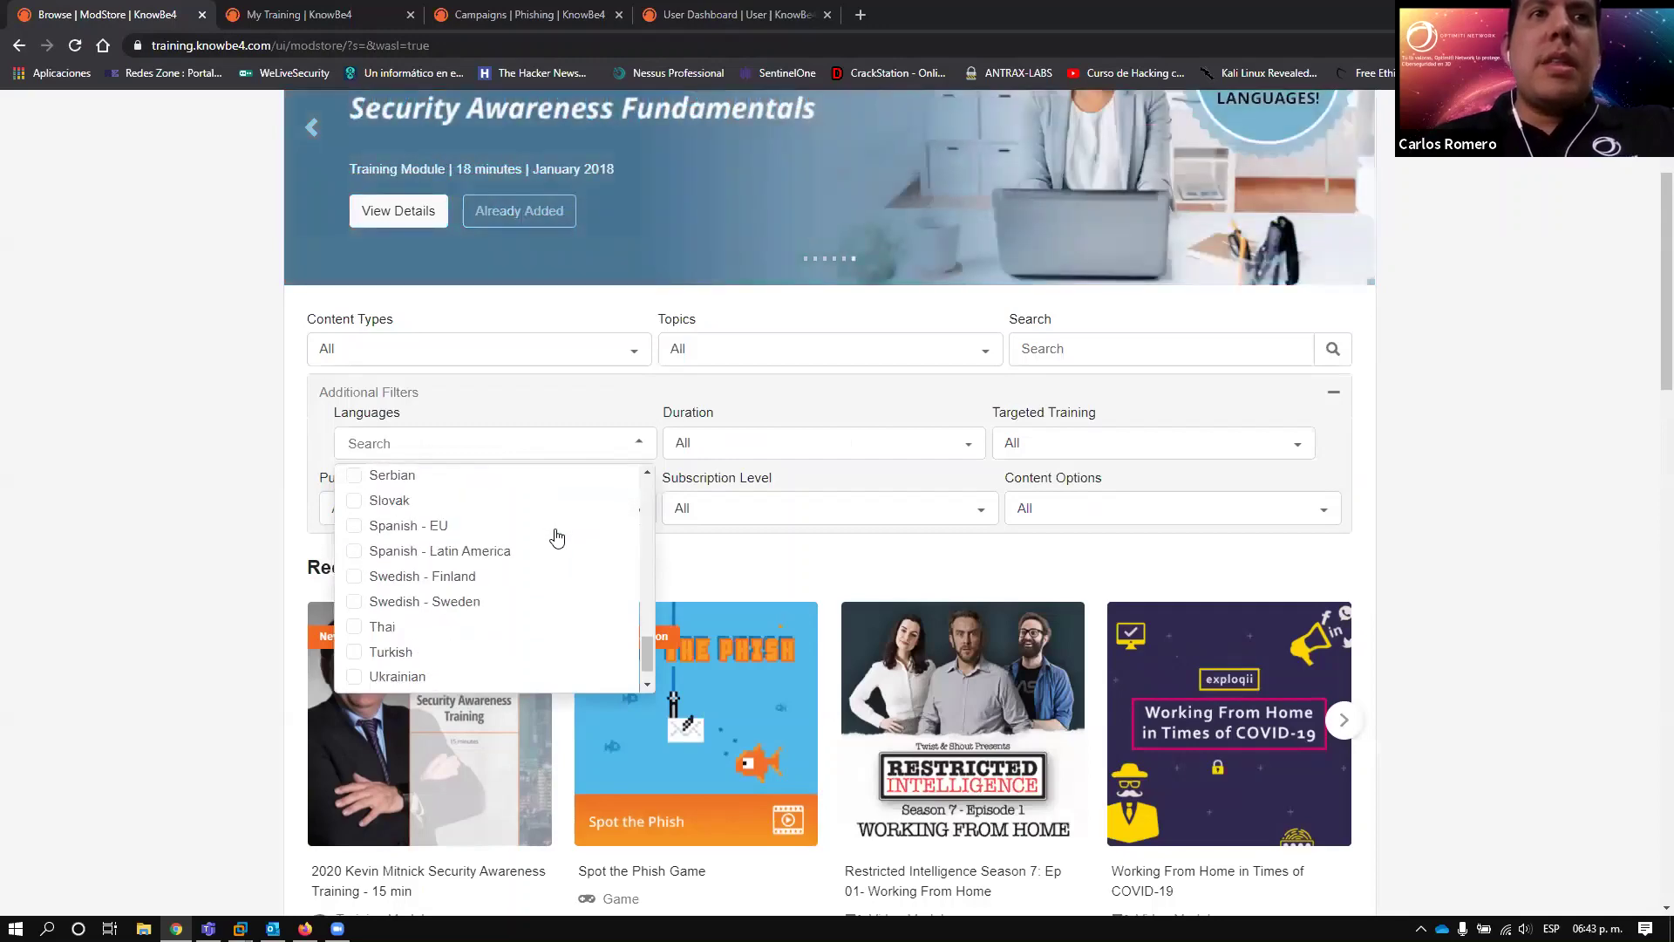
pyautogui.click(490, 558)
pyautogui.click(168, 553)
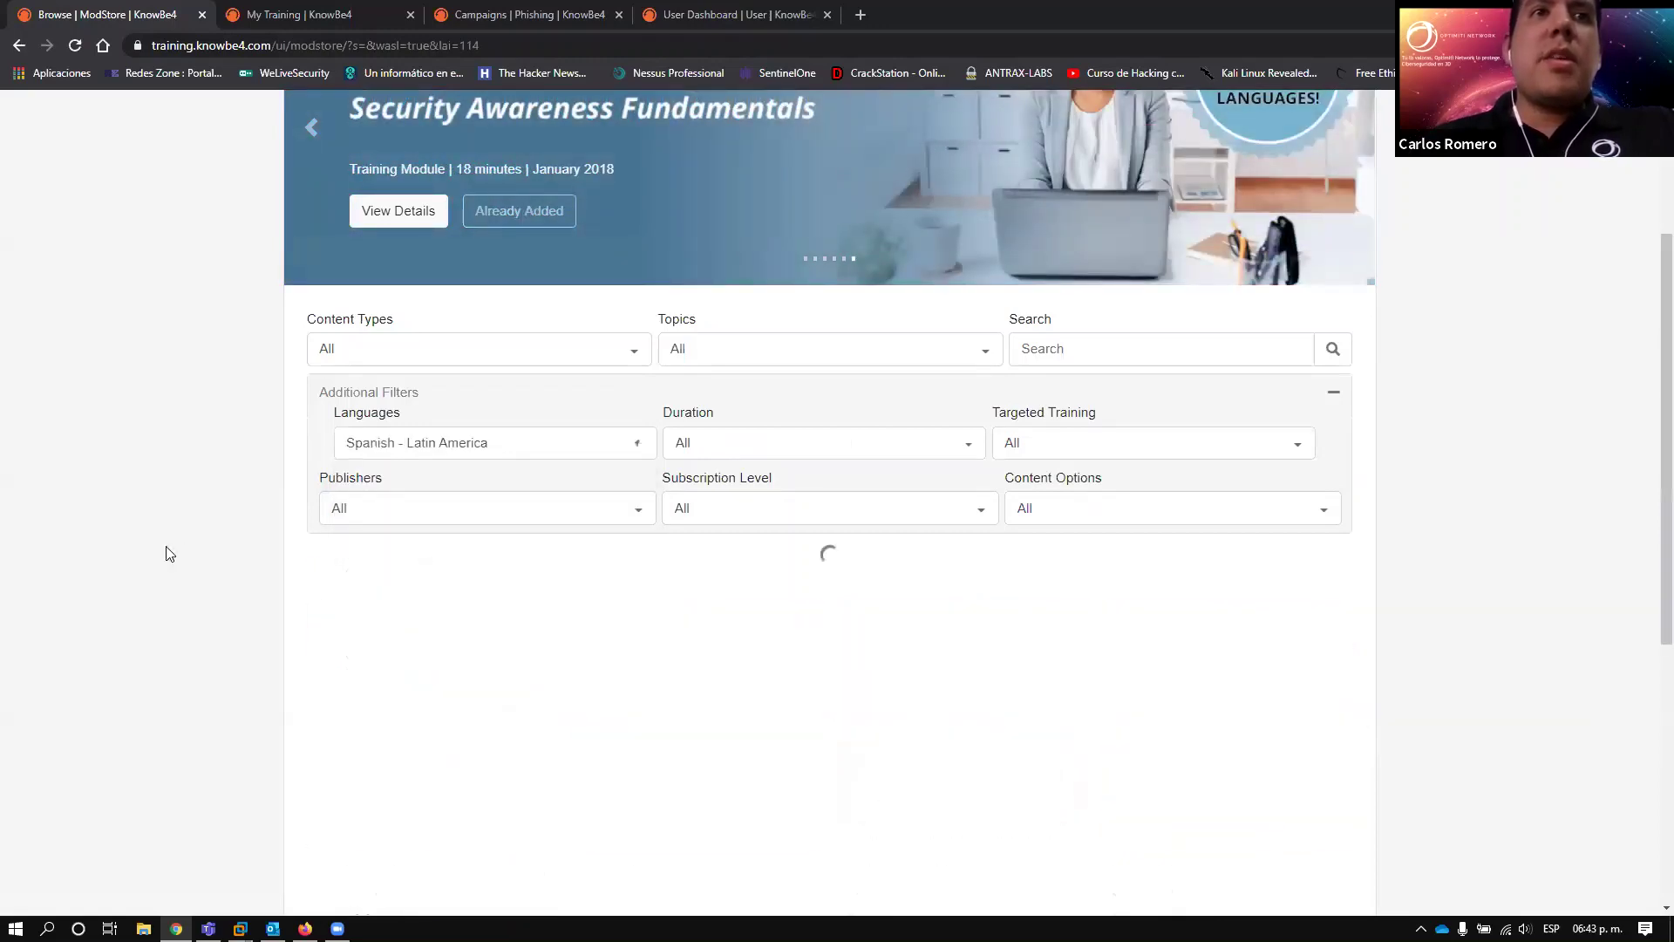
pyautogui.scroll(-2, 168, 552)
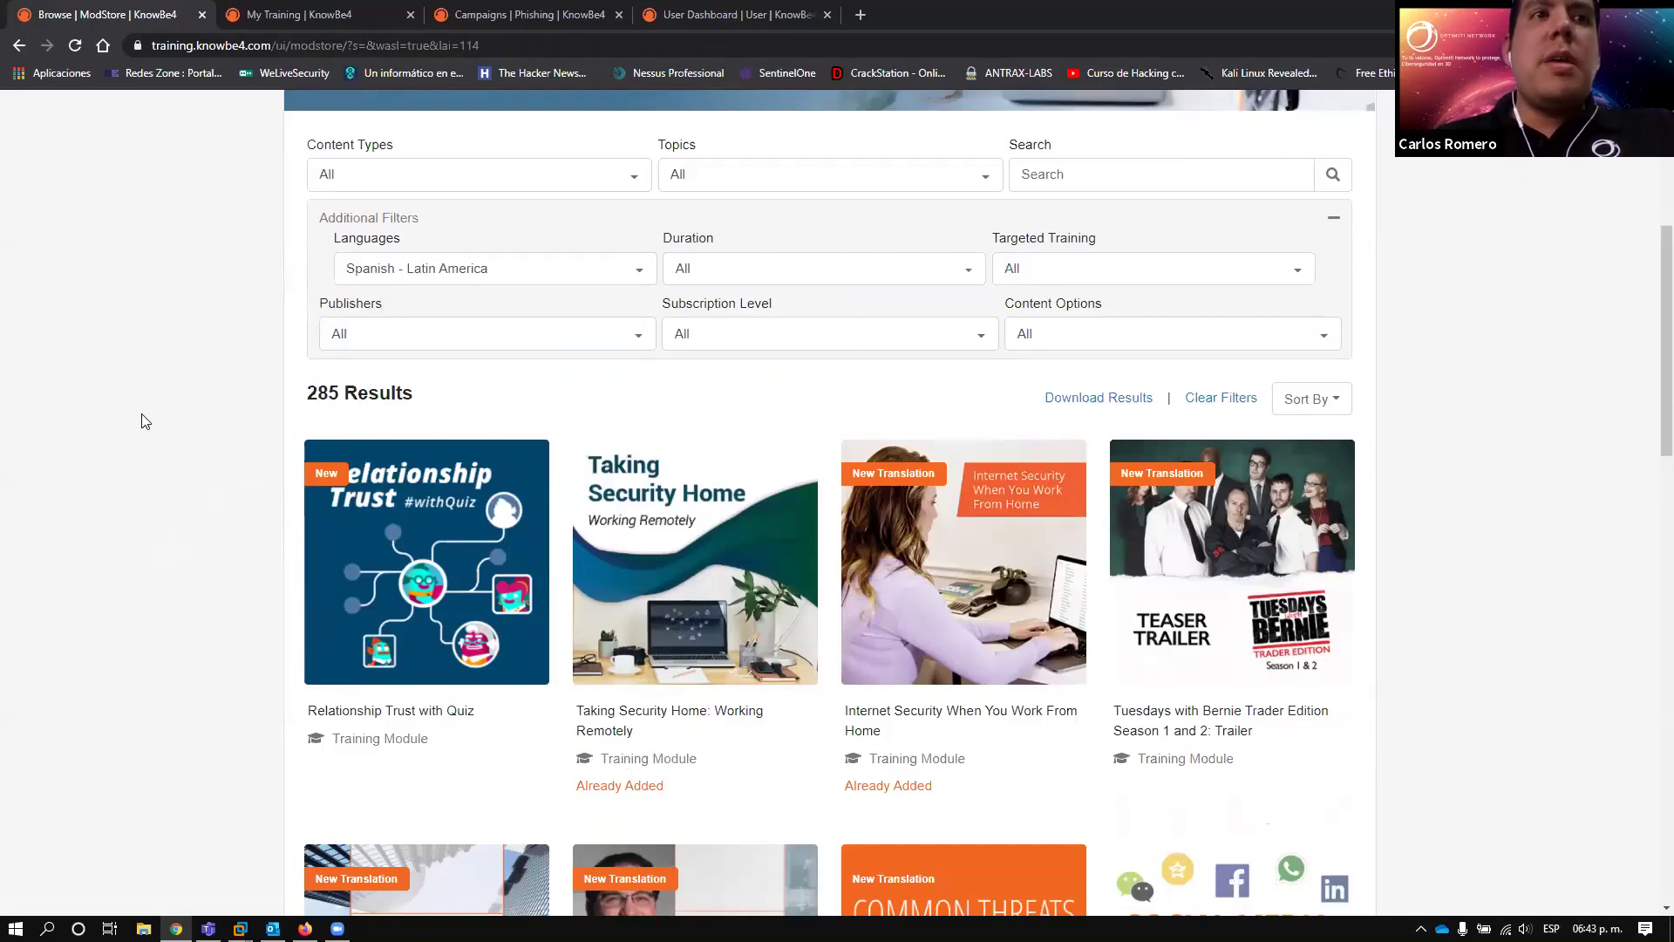
# - Switch the topic filter from Social Engineering to Spear Phishing
pyautogui.click(896, 170)
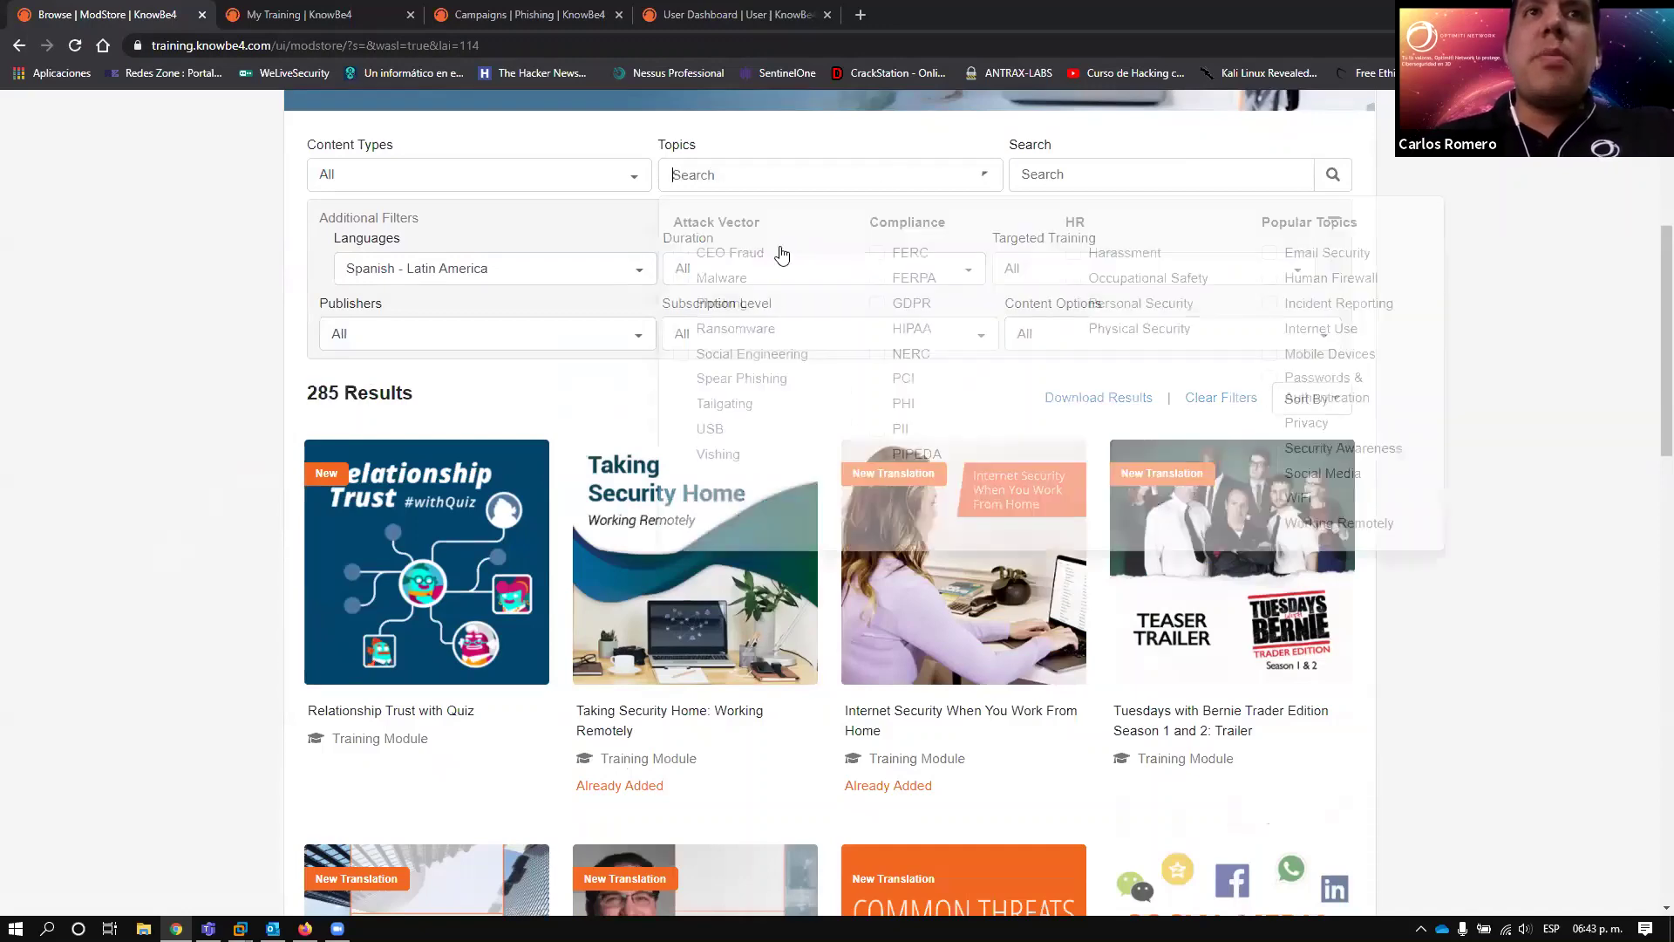
pyautogui.click(763, 358)
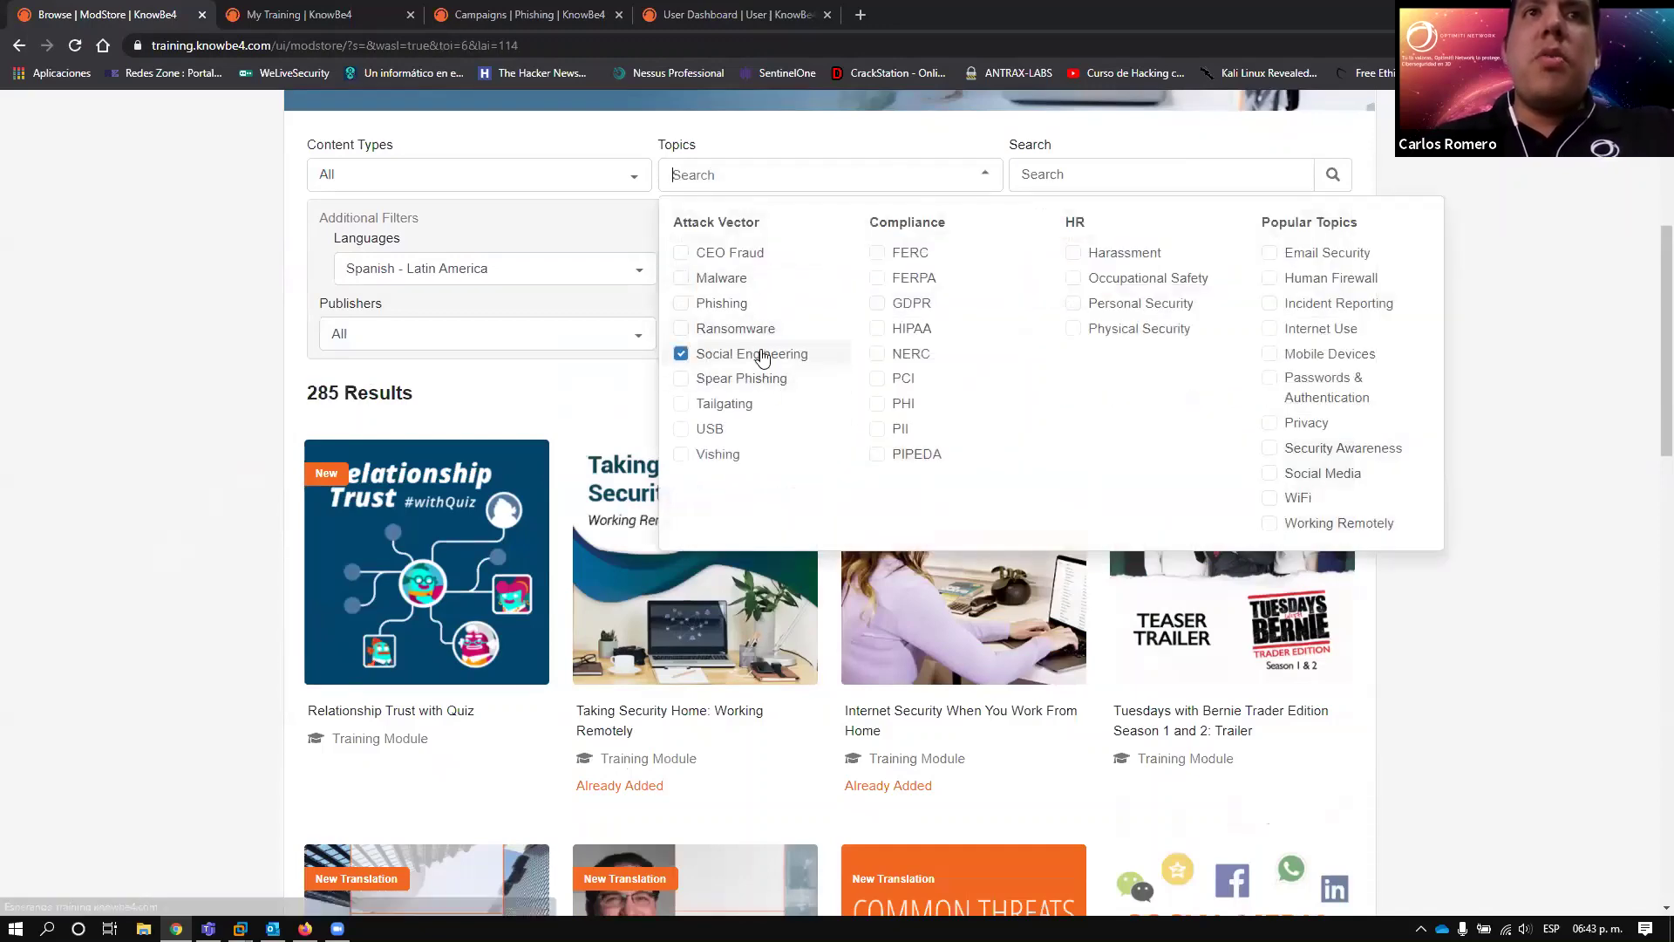
pyautogui.click(462, 403)
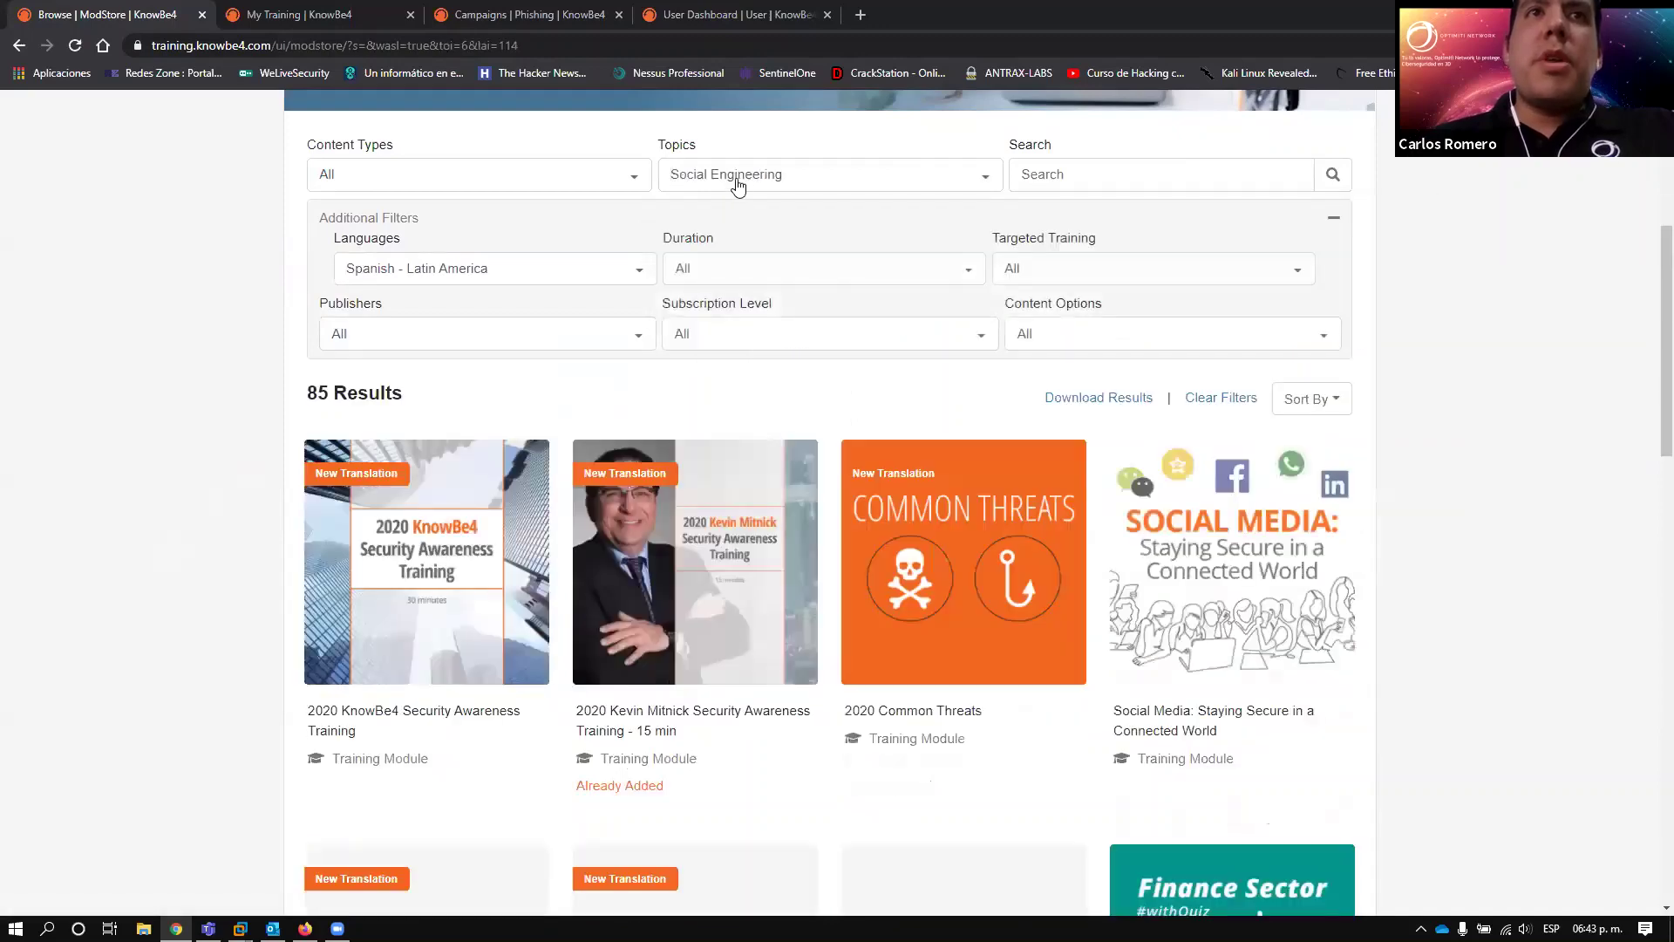
pyautogui.click(735, 176)
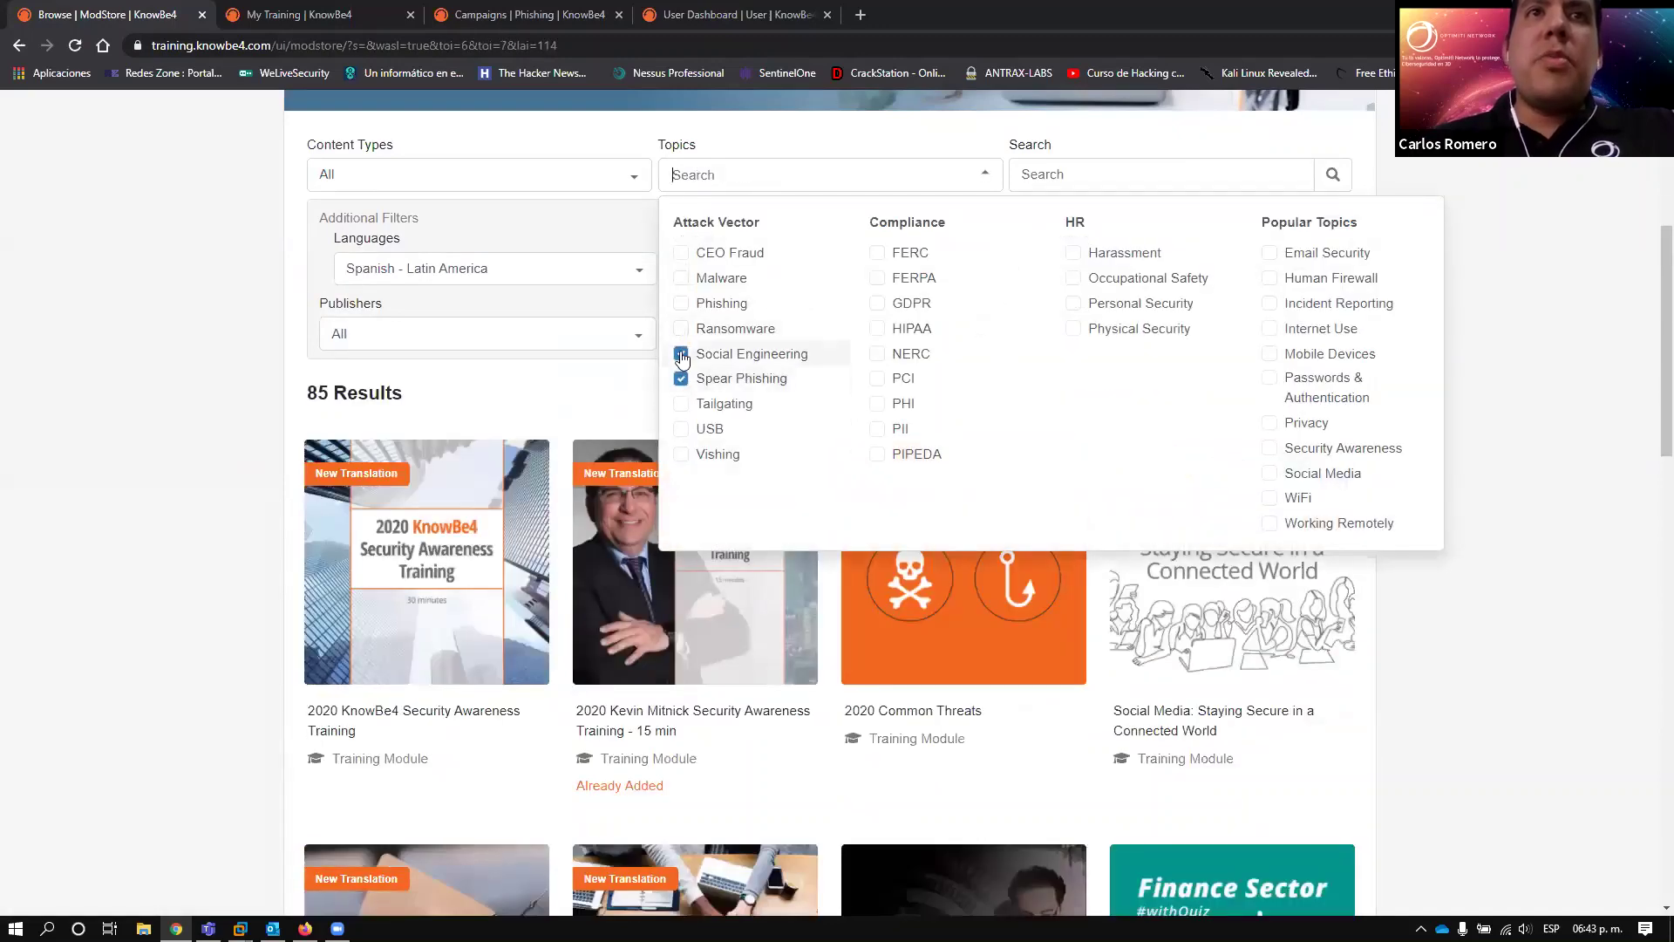
pyautogui.click(681, 354)
pyautogui.click(232, 378)
# - Browse the 19 Spear Phishing results in Spanish - Latin America
pyautogui.scroll(-1, 225, 380)
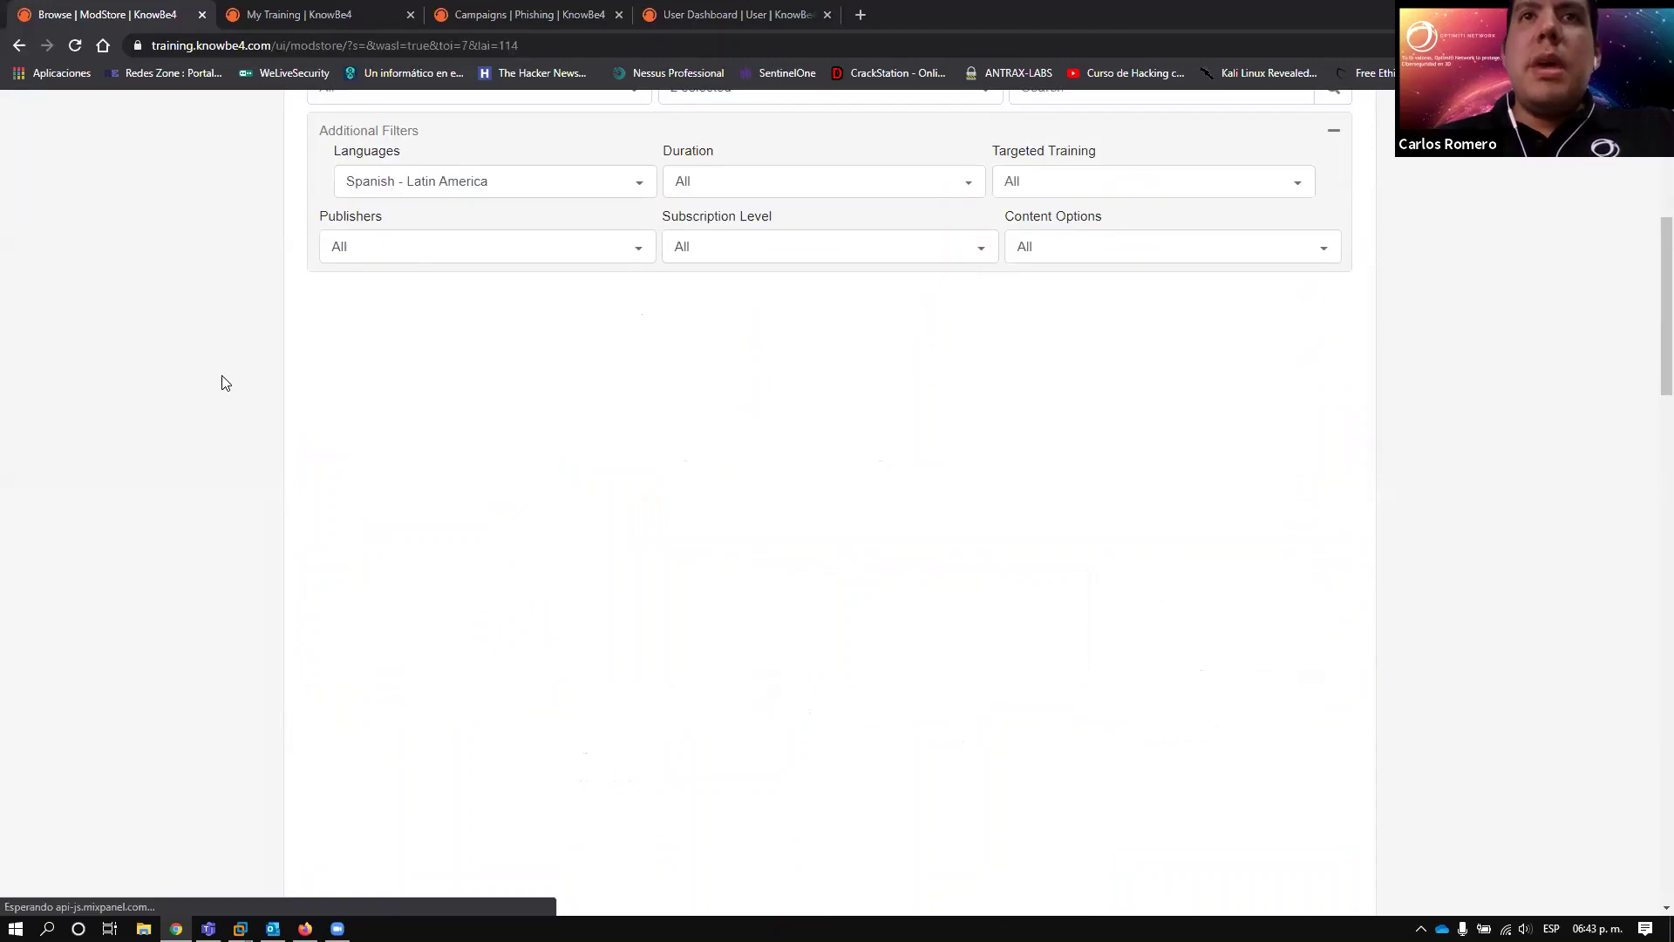
pyautogui.scroll(-3, 225, 382)
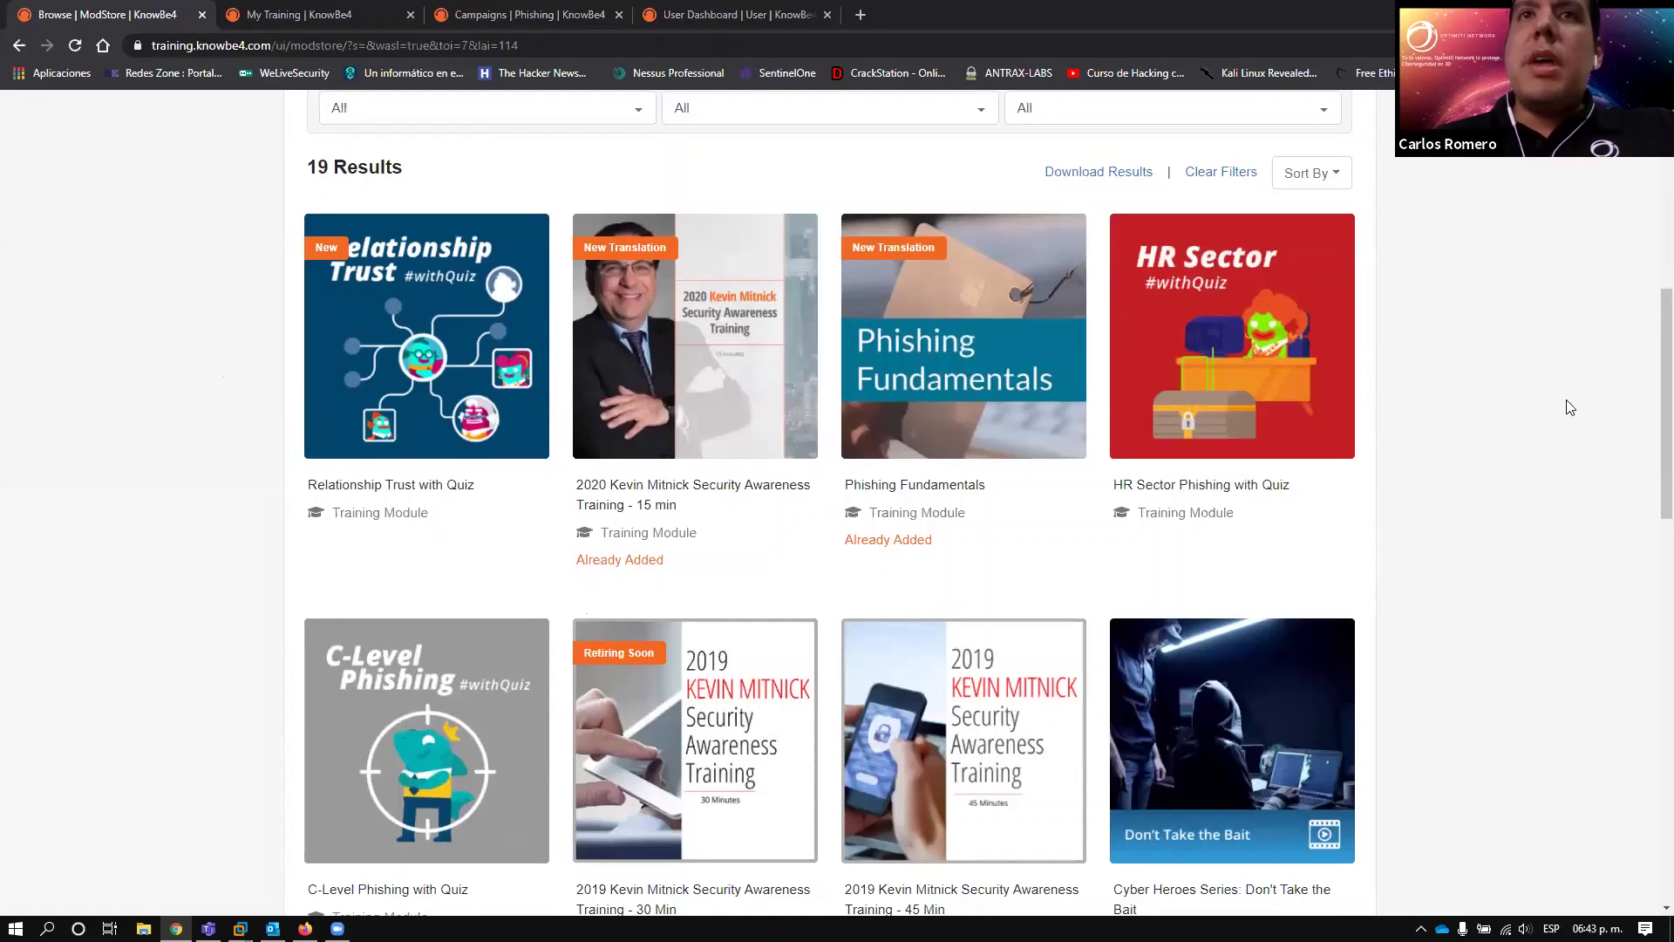
pyautogui.moveTo(1199, 288)
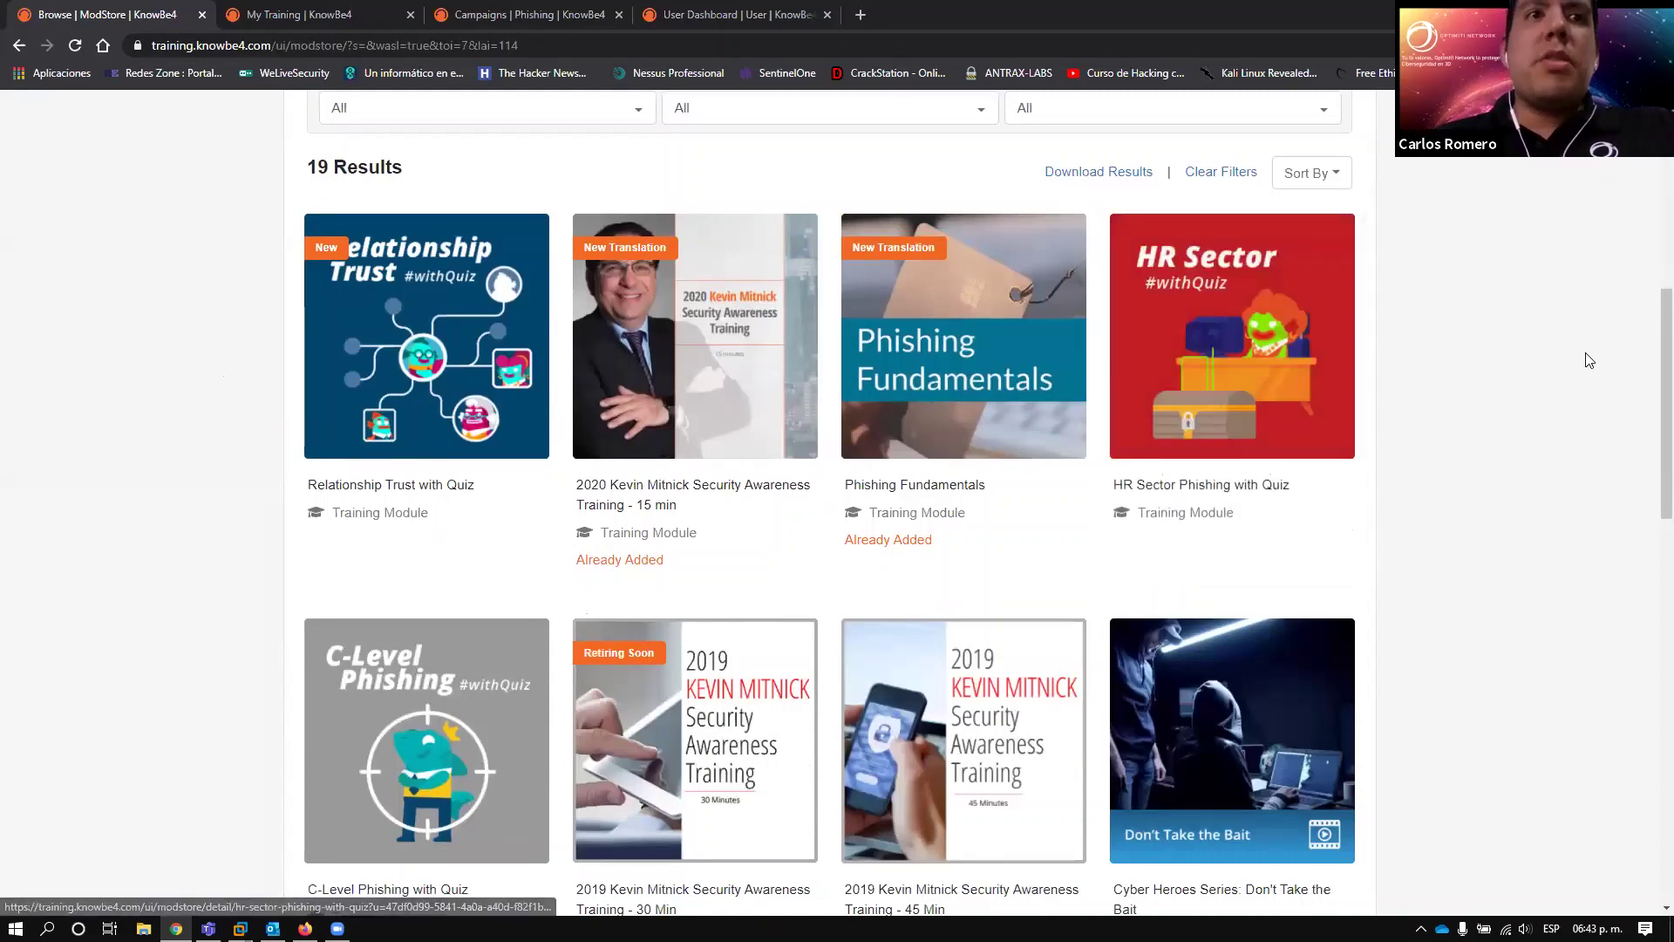
pyautogui.scroll(-2, 1587, 361)
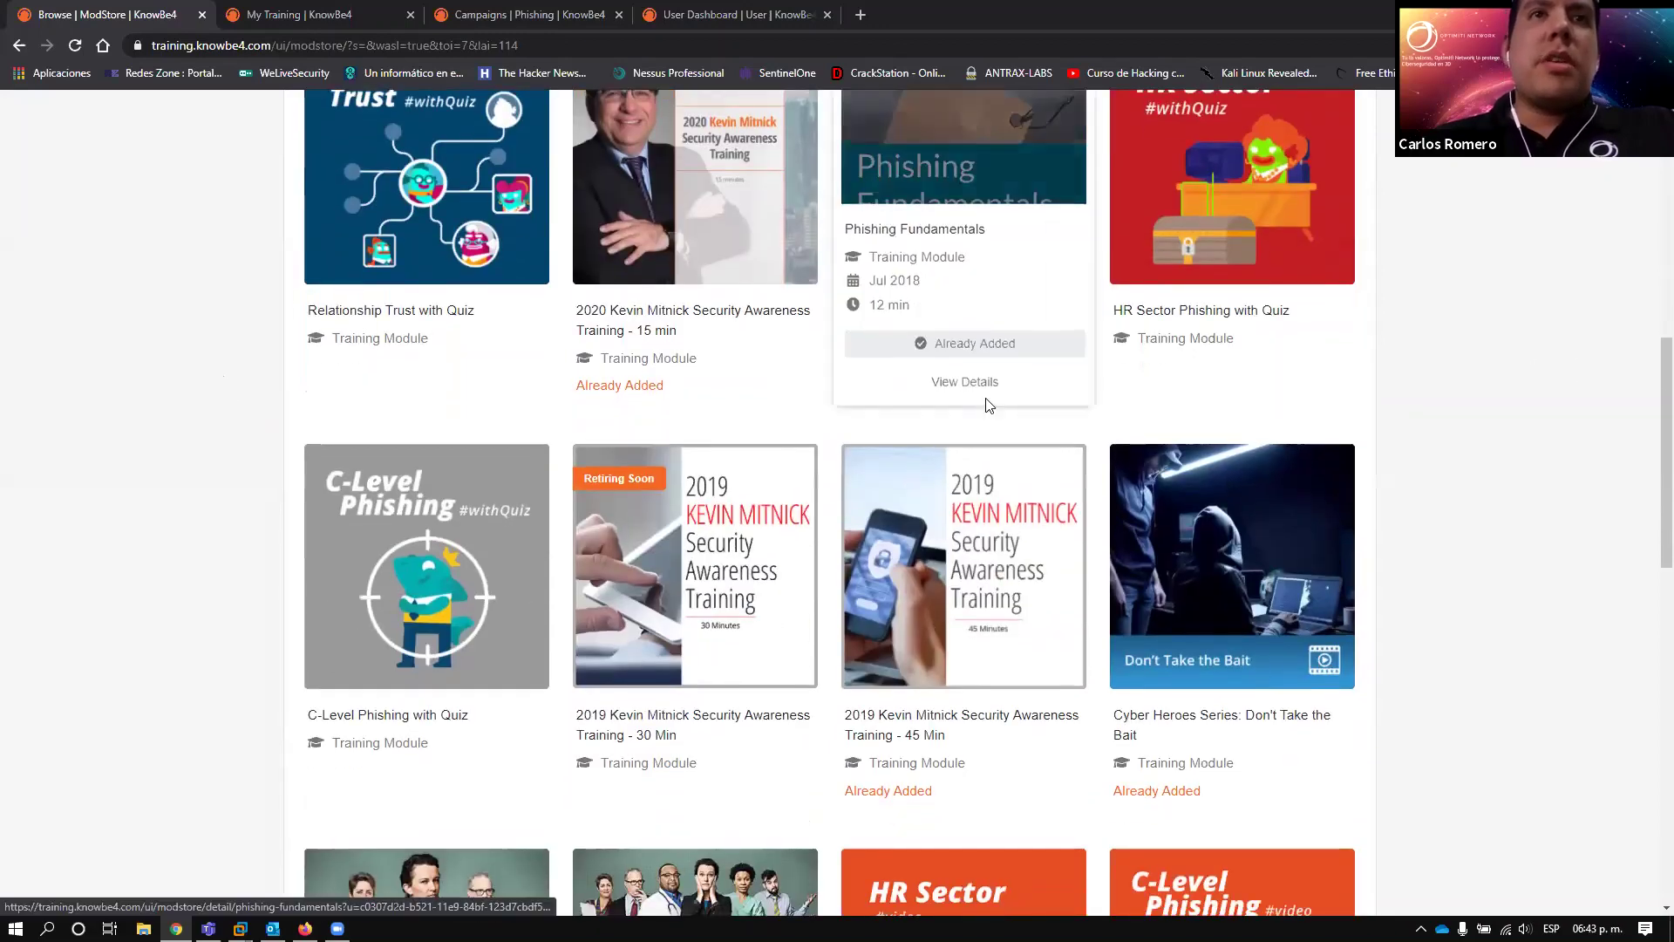
pyautogui.scroll(-2, 174, 496)
pyautogui.scroll(-2, 175, 496)
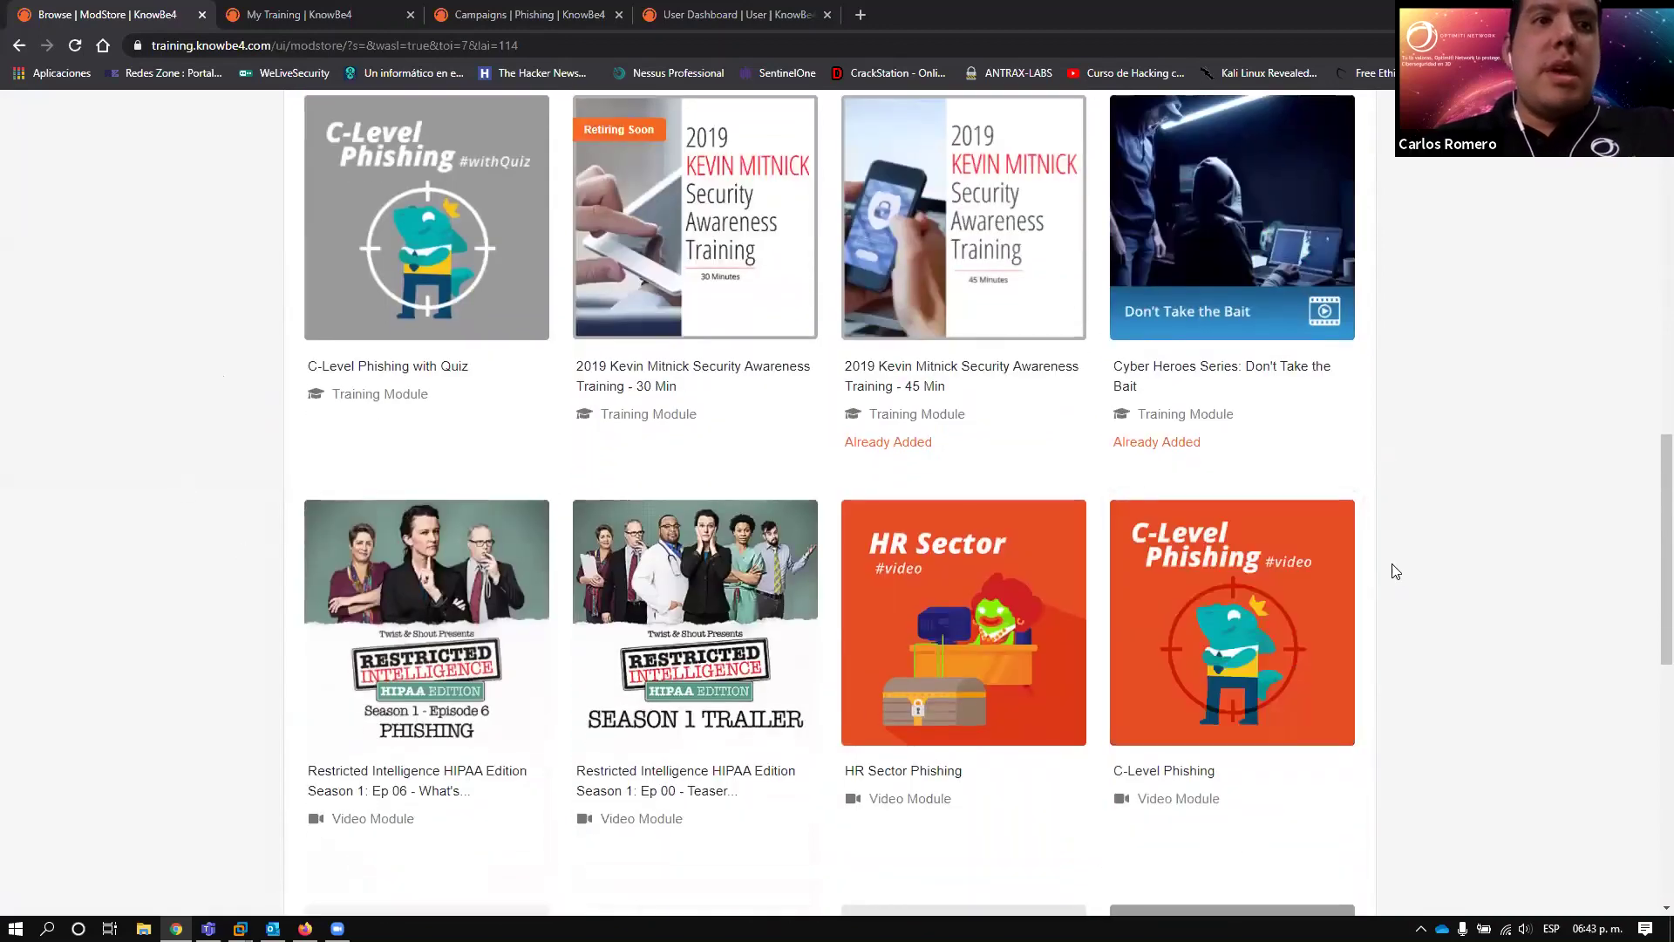
pyautogui.moveTo(1357, 574)
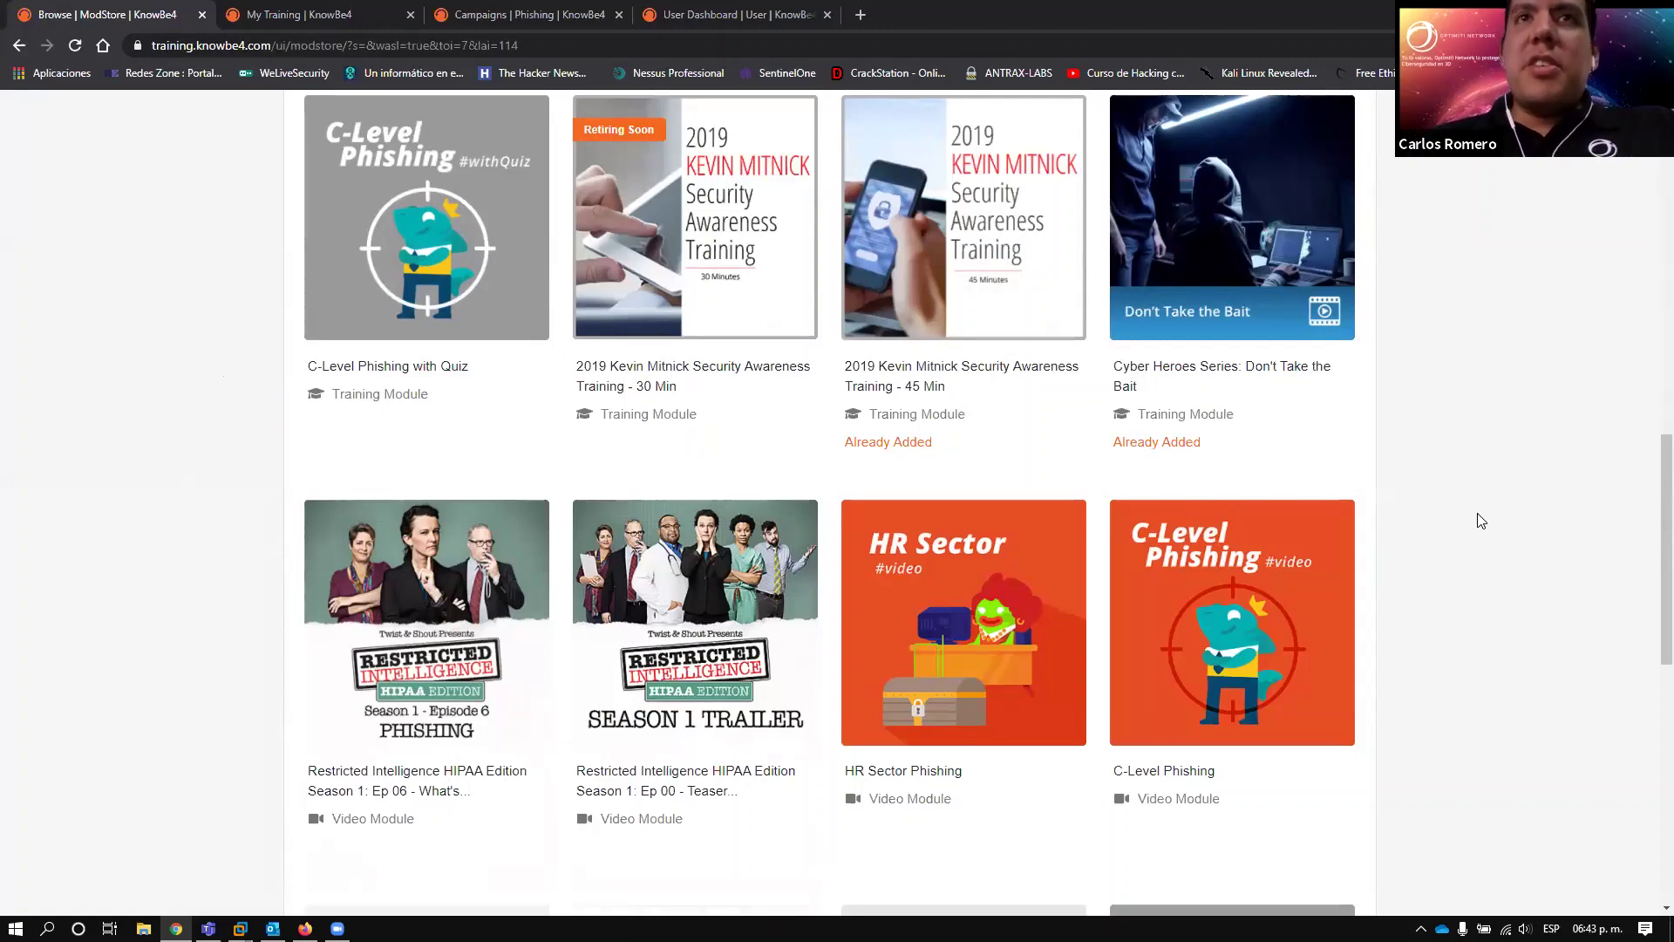
pyautogui.scroll(15, 1481, 521)
pyautogui.scroll(-4, 643, 313)
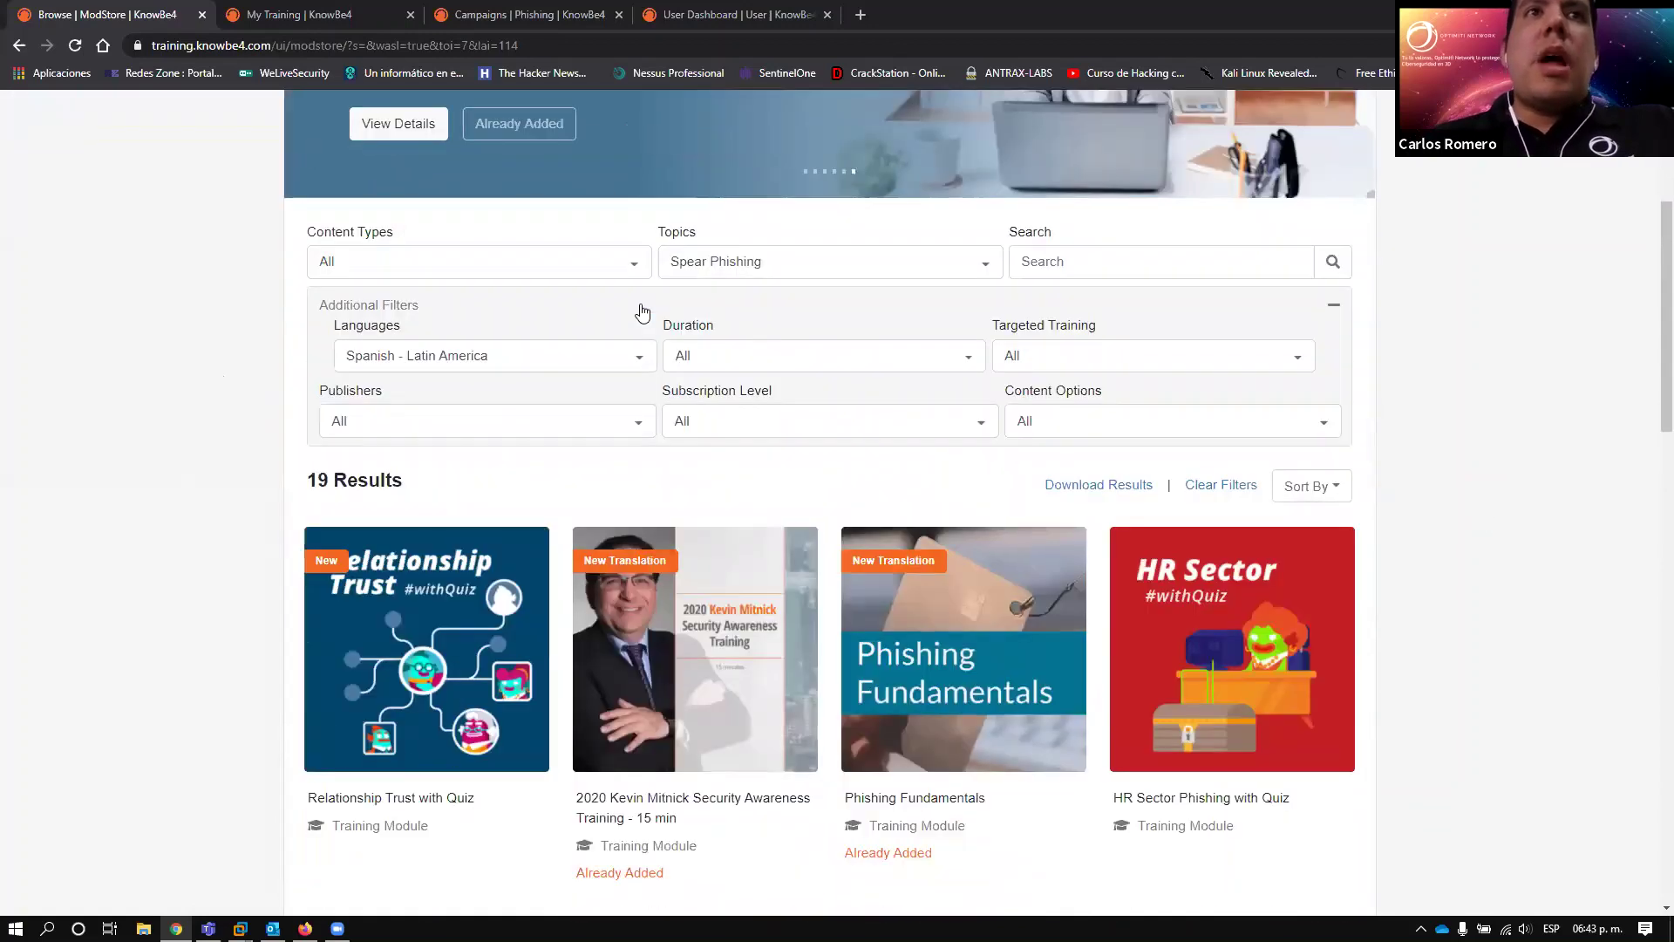
# - Change the filters to the Passwords & Authentication topic and the video module content type
pyautogui.click(772, 272)
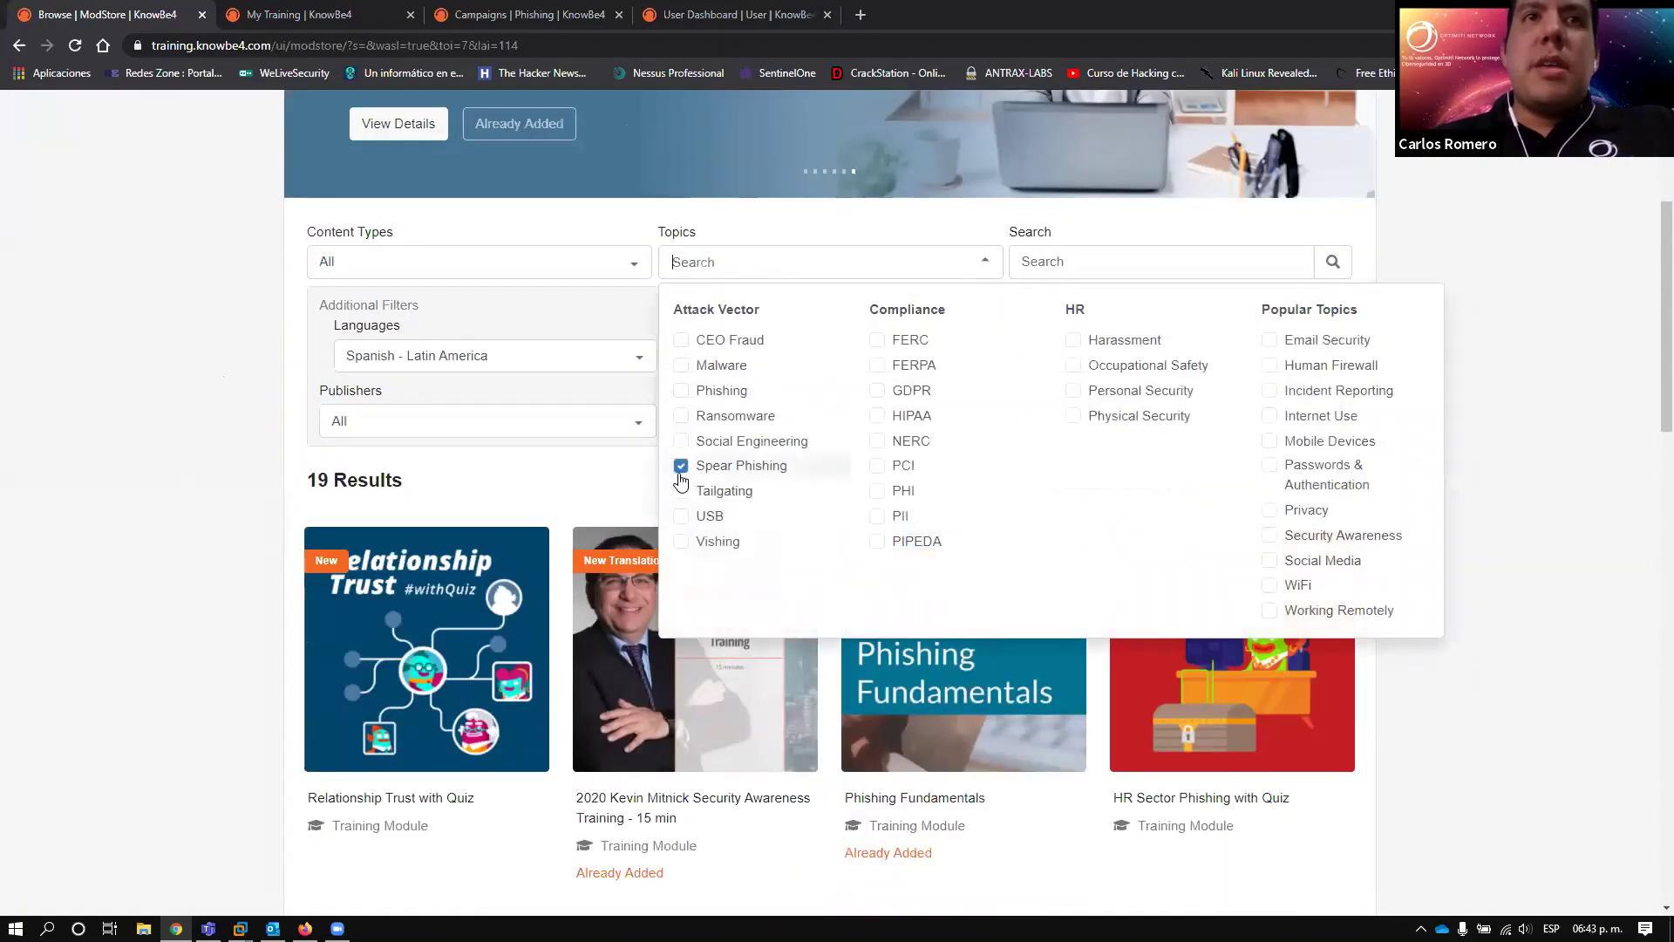
pyautogui.click(1271, 469)
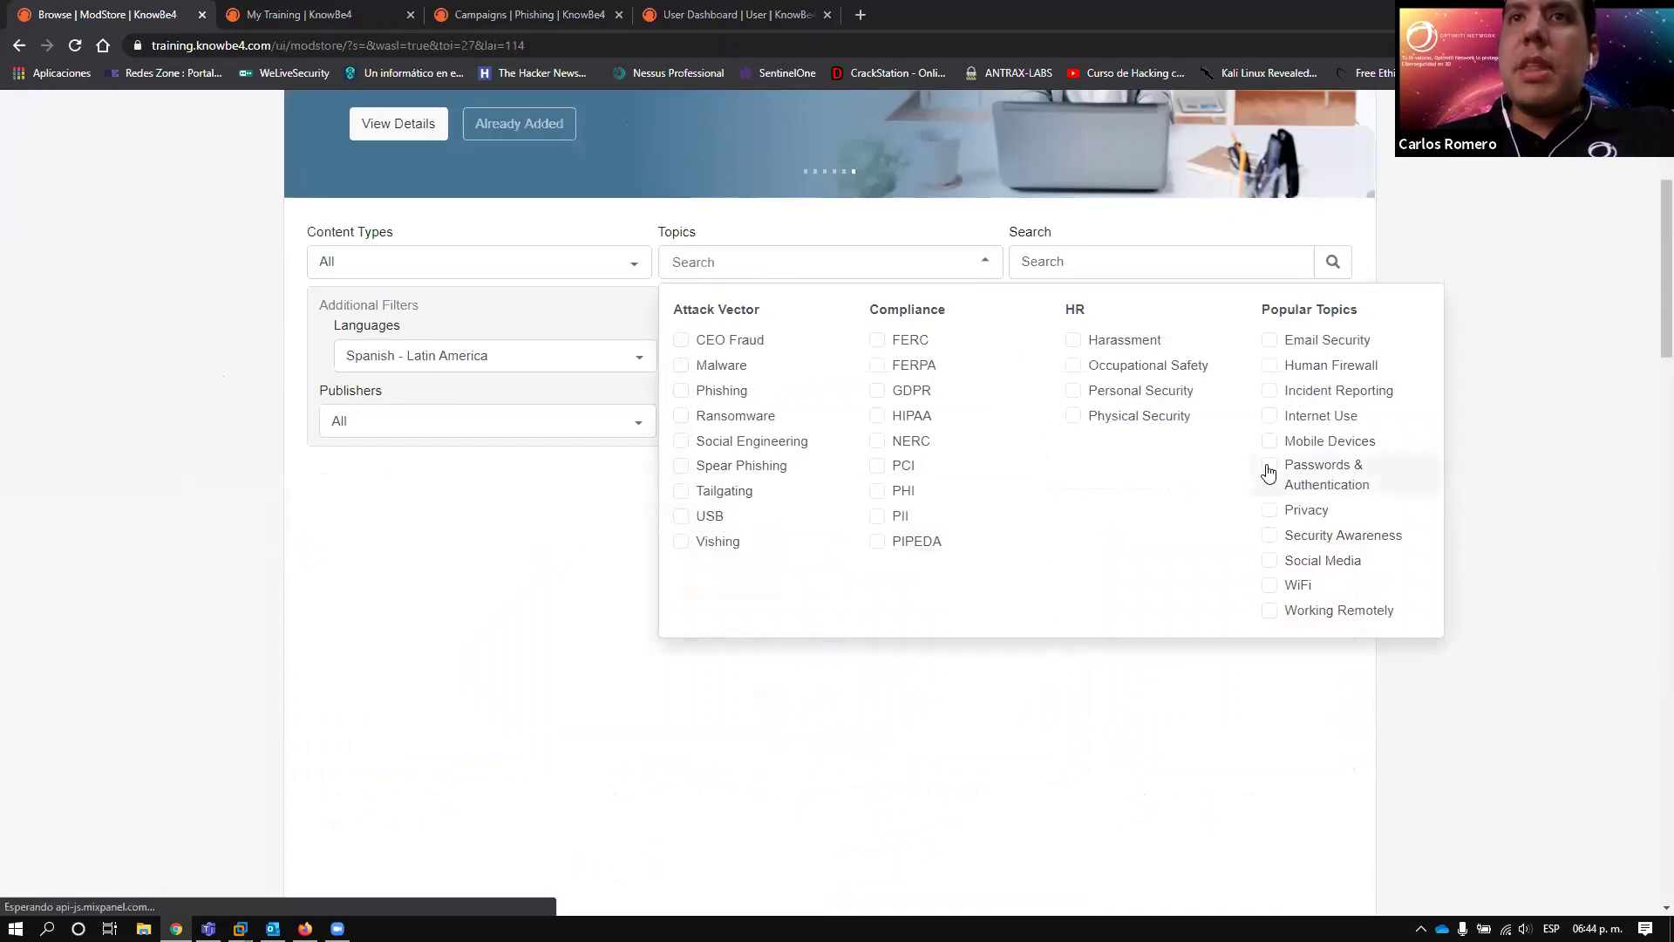
pyautogui.click(541, 261)
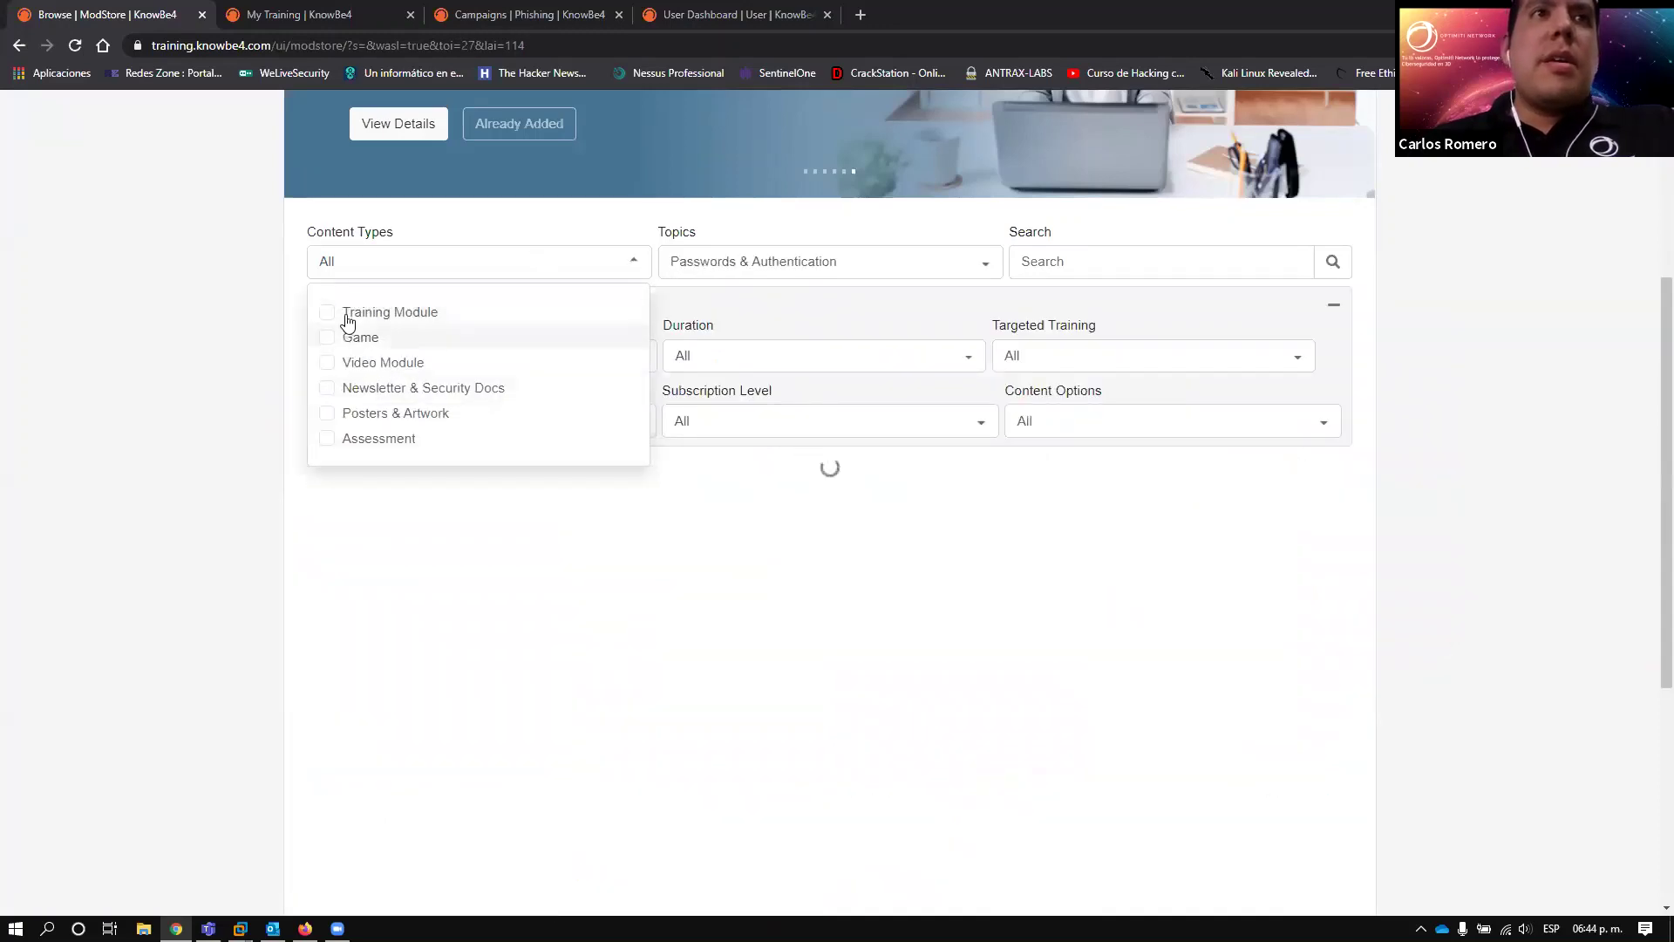
pyautogui.click(367, 363)
pyautogui.click(196, 423)
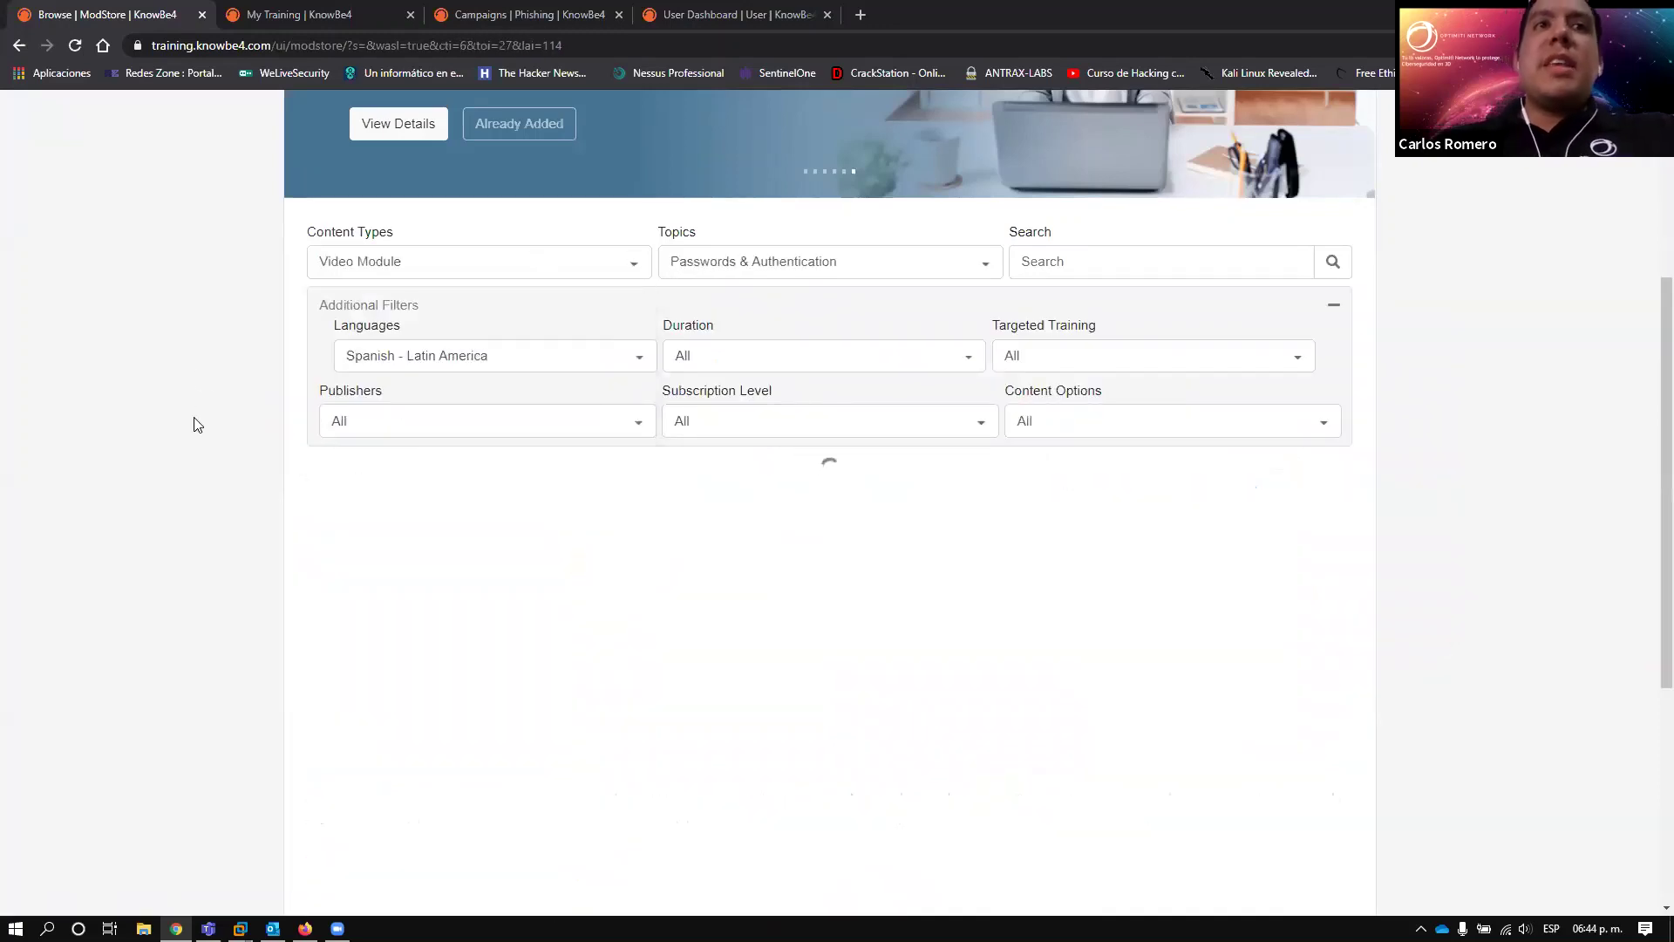
# - Open the Restricted Intelligence S1: Ep 01 - The Test module from the results
pyautogui.scroll(-5, 195, 425)
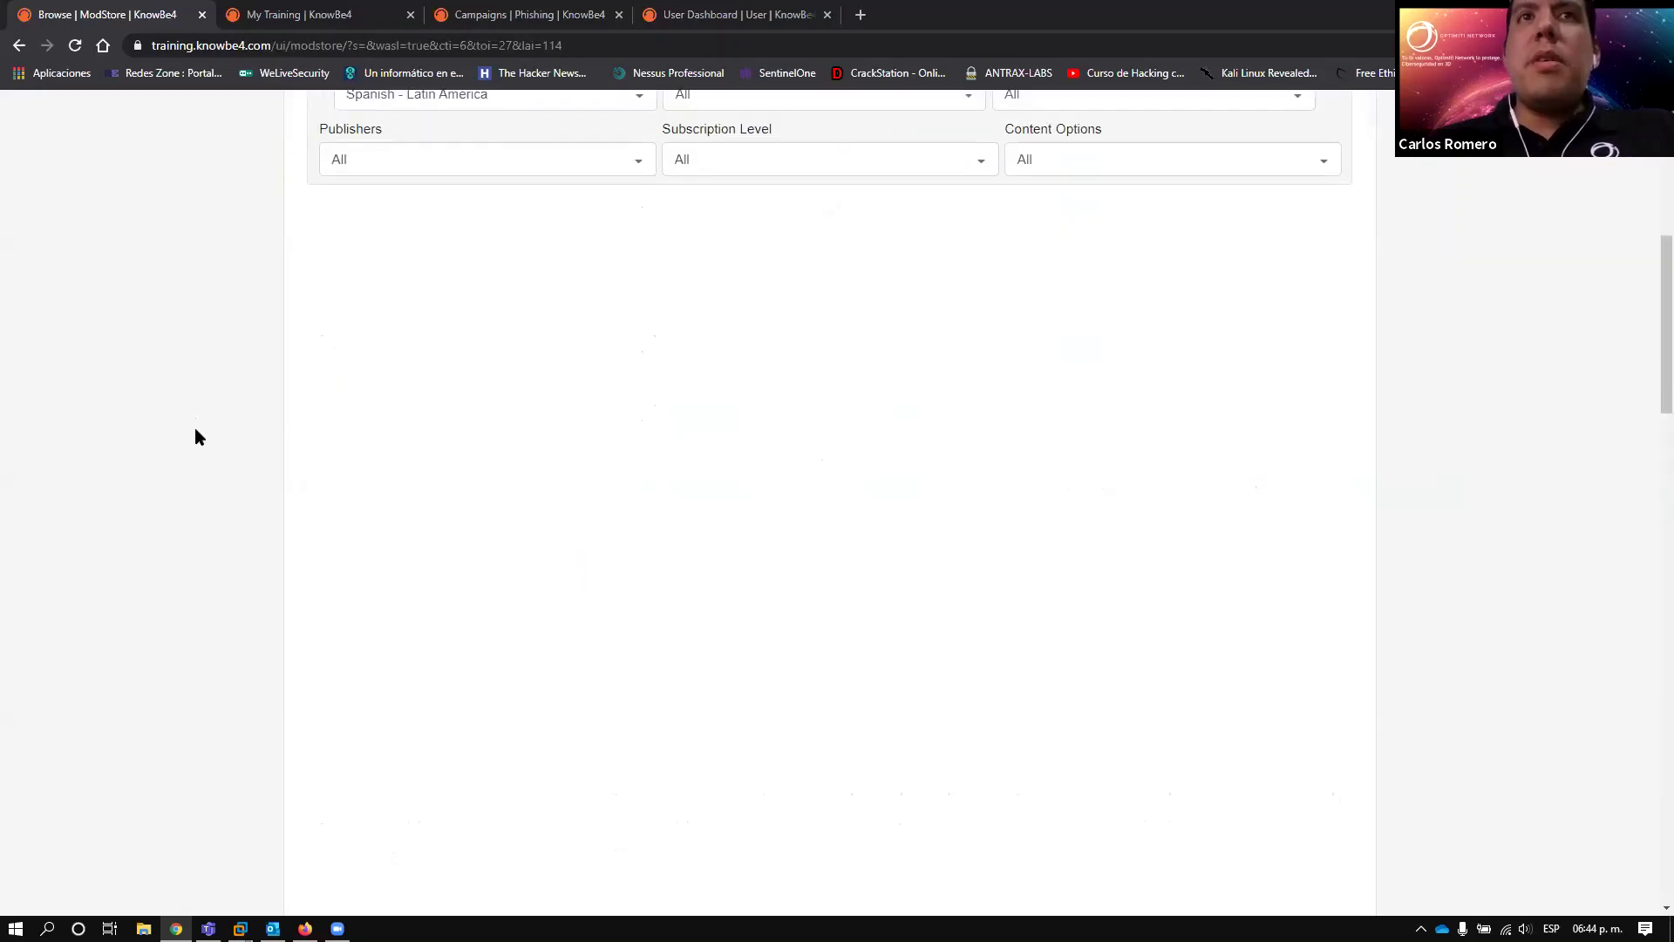
pyautogui.scroll(-7, 196, 428)
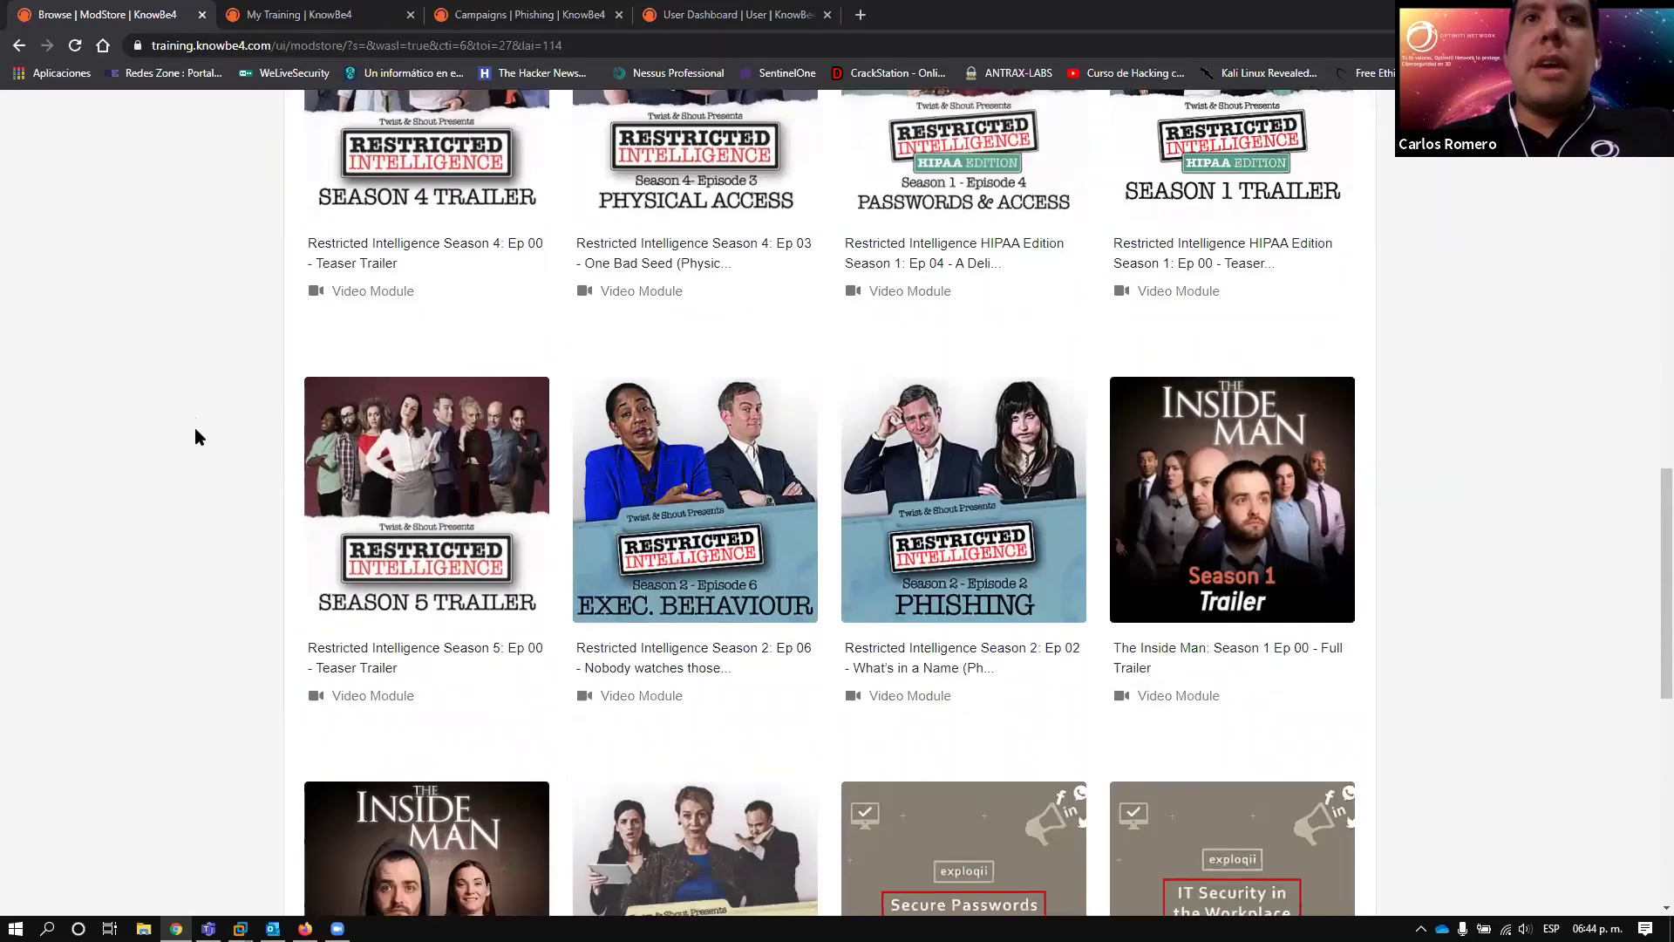
pyautogui.scroll(-6, 196, 427)
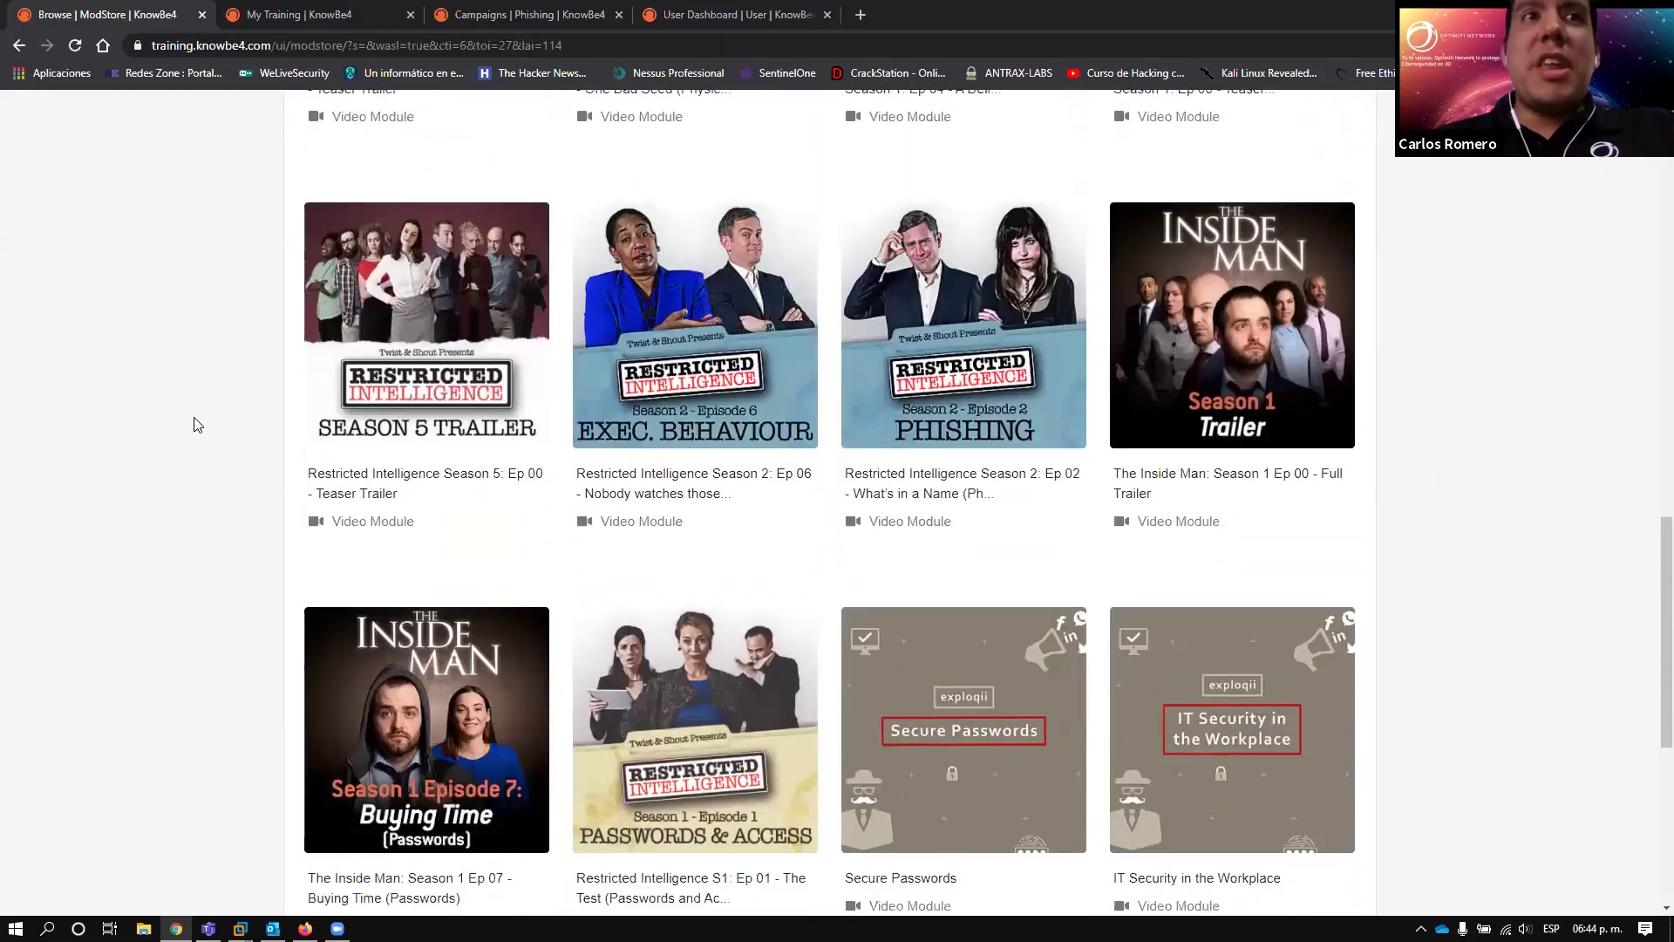
pyautogui.scroll(3, 195, 424)
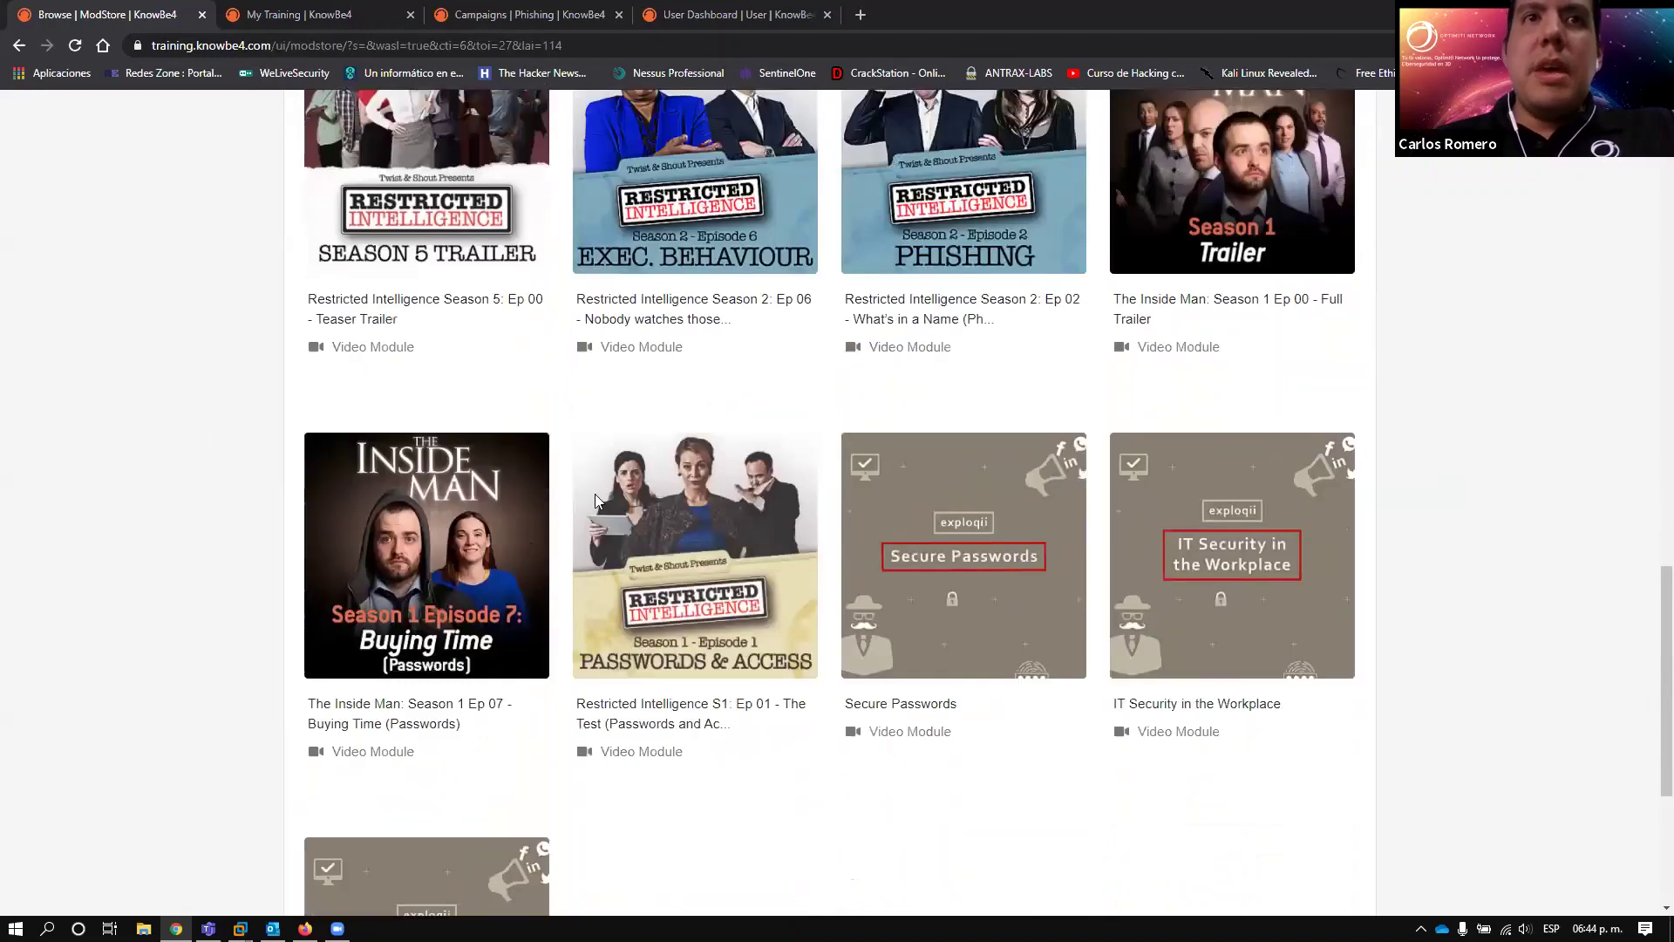
pyautogui.click(595, 493)
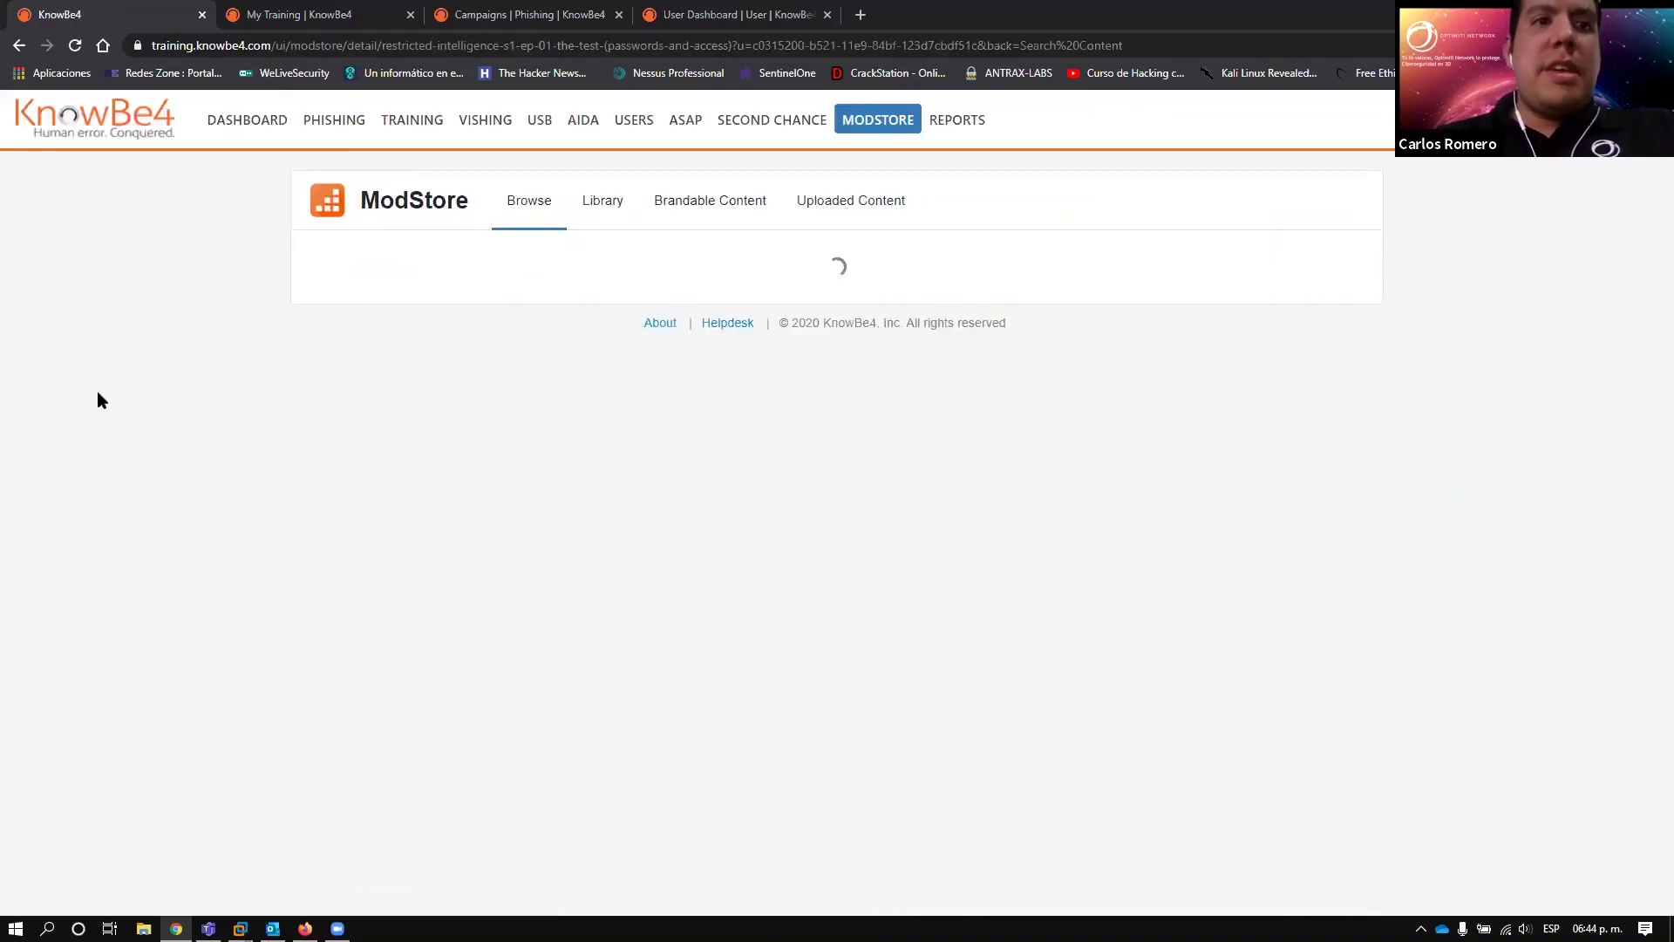
# - Launch the episode's preview in Spanish - Latin America from the Preview language list
pyautogui.scroll(-3, 135, 419)
pyautogui.scroll(-4, 135, 420)
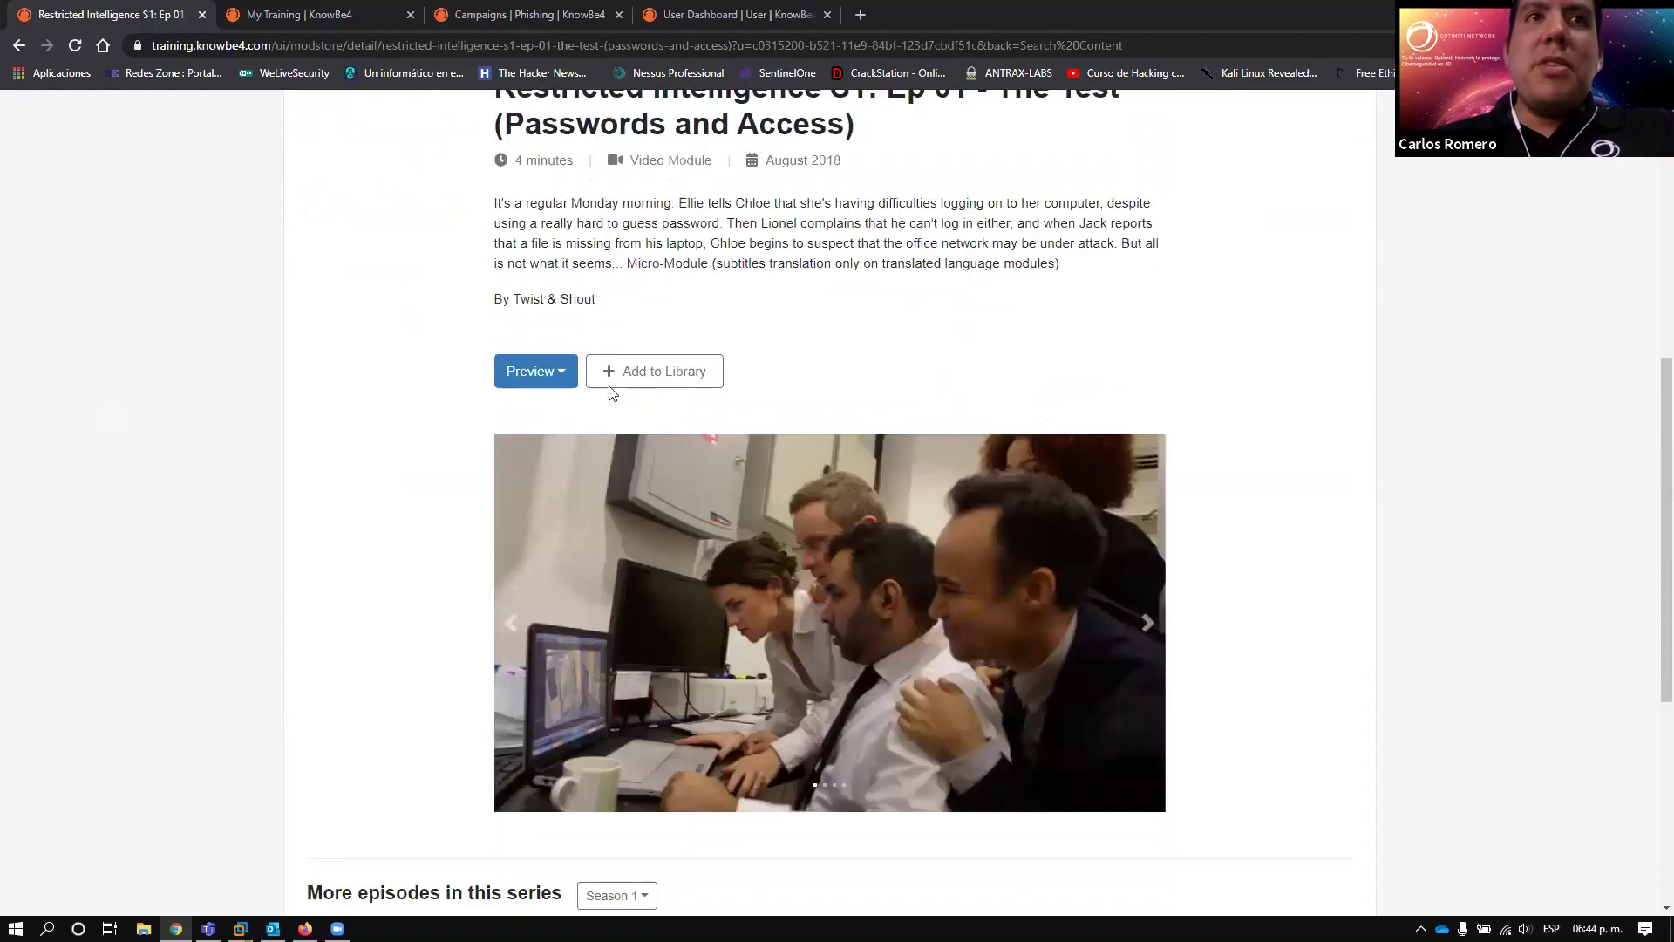
pyautogui.click(534, 374)
pyautogui.scroll(-8, 624, 459)
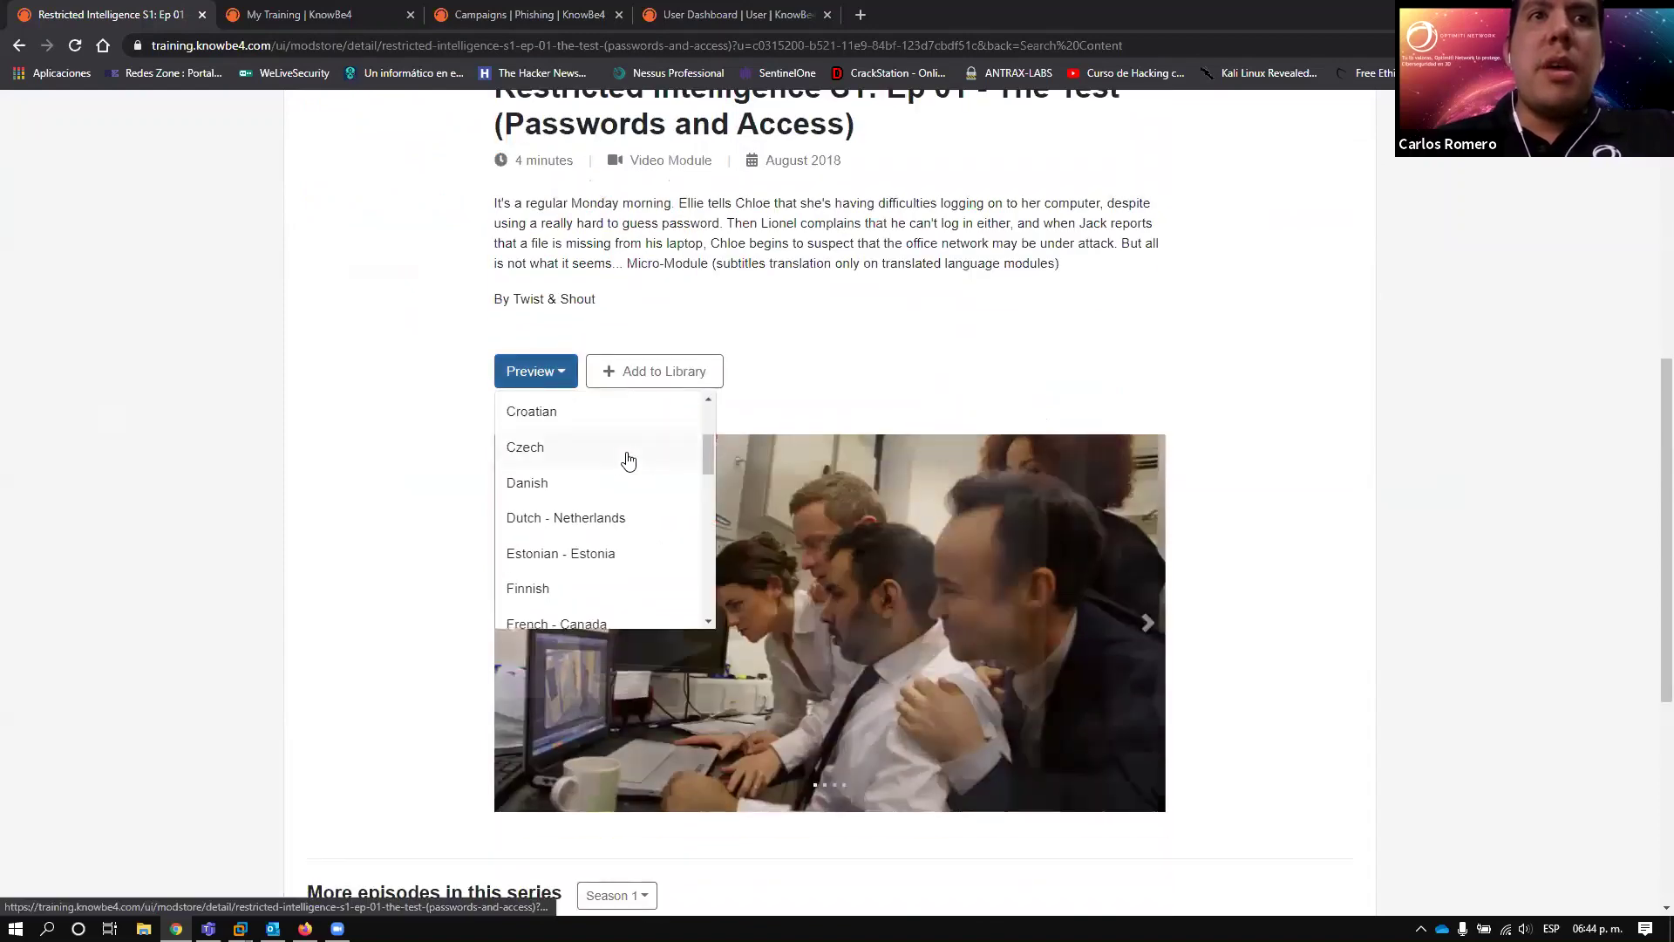
pyautogui.scroll(-2, 628, 462)
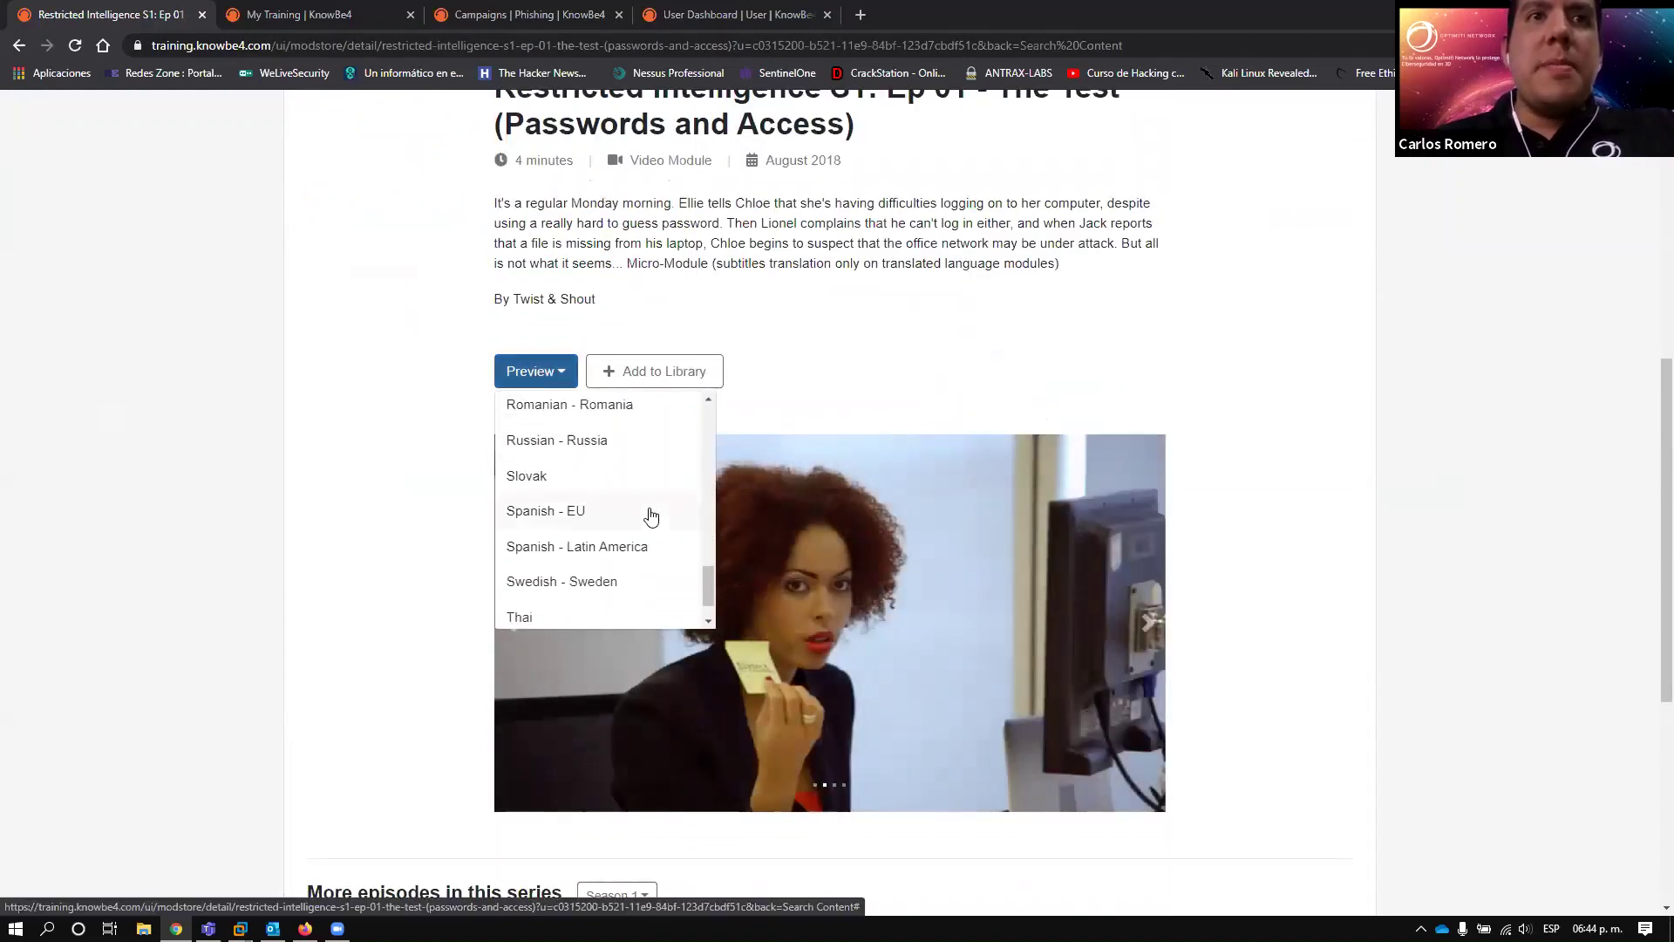
pyautogui.click(643, 549)
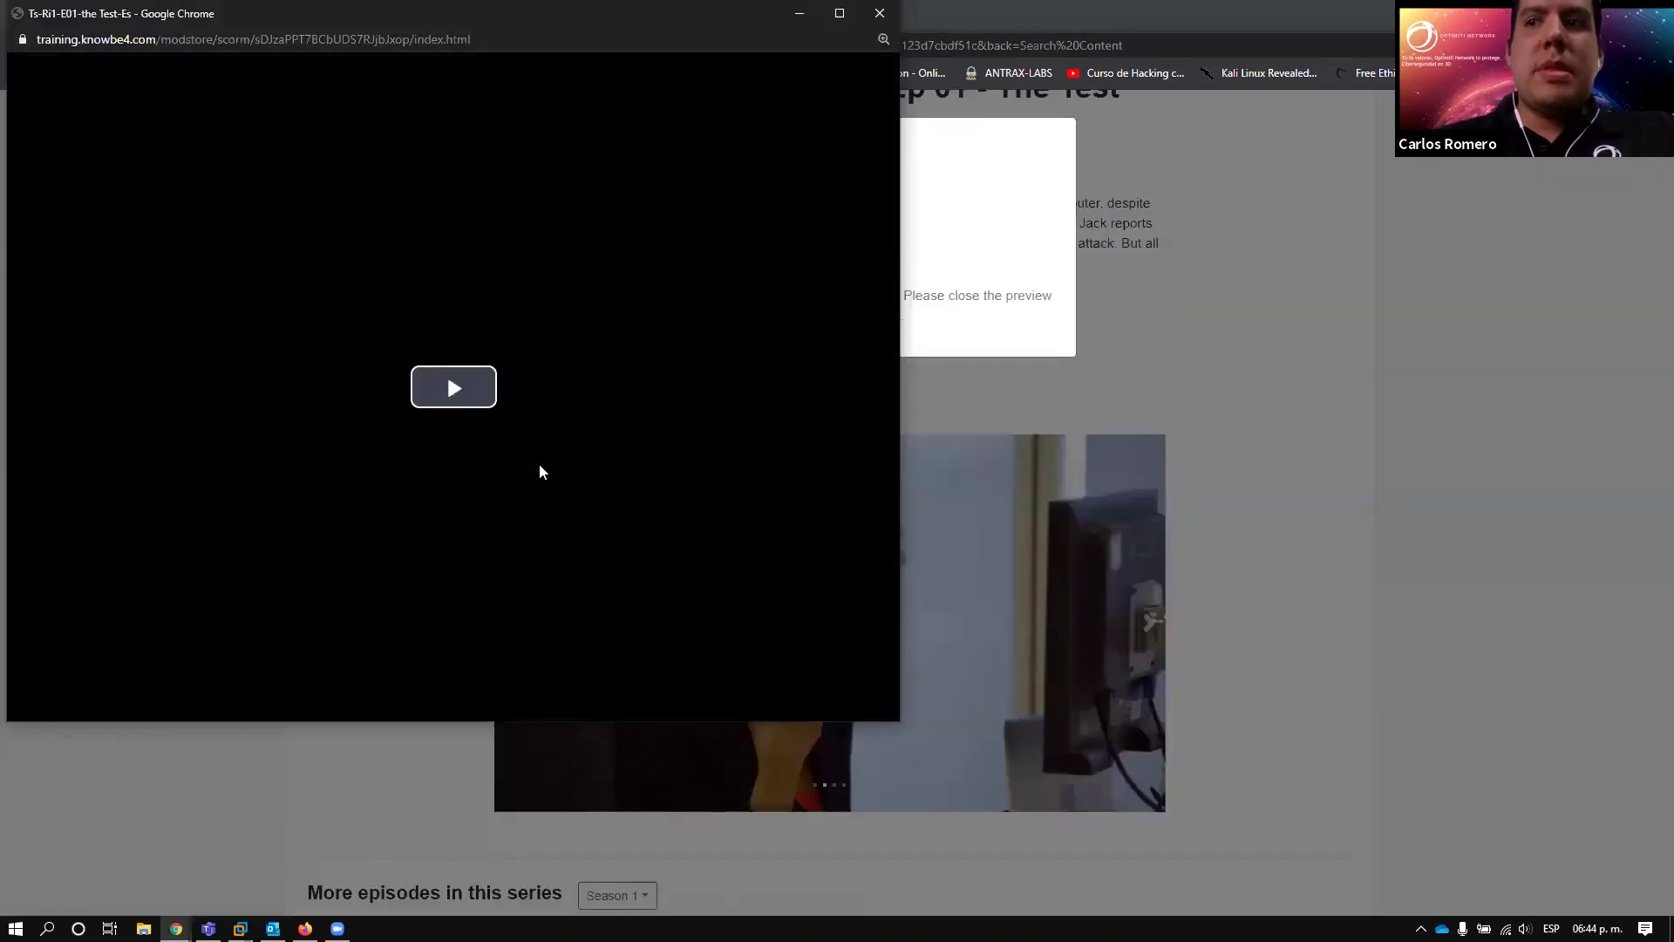
# - Play the Spanish-subtitled Restricted Intelligence preview, then close its window
pyautogui.click(479, 389)
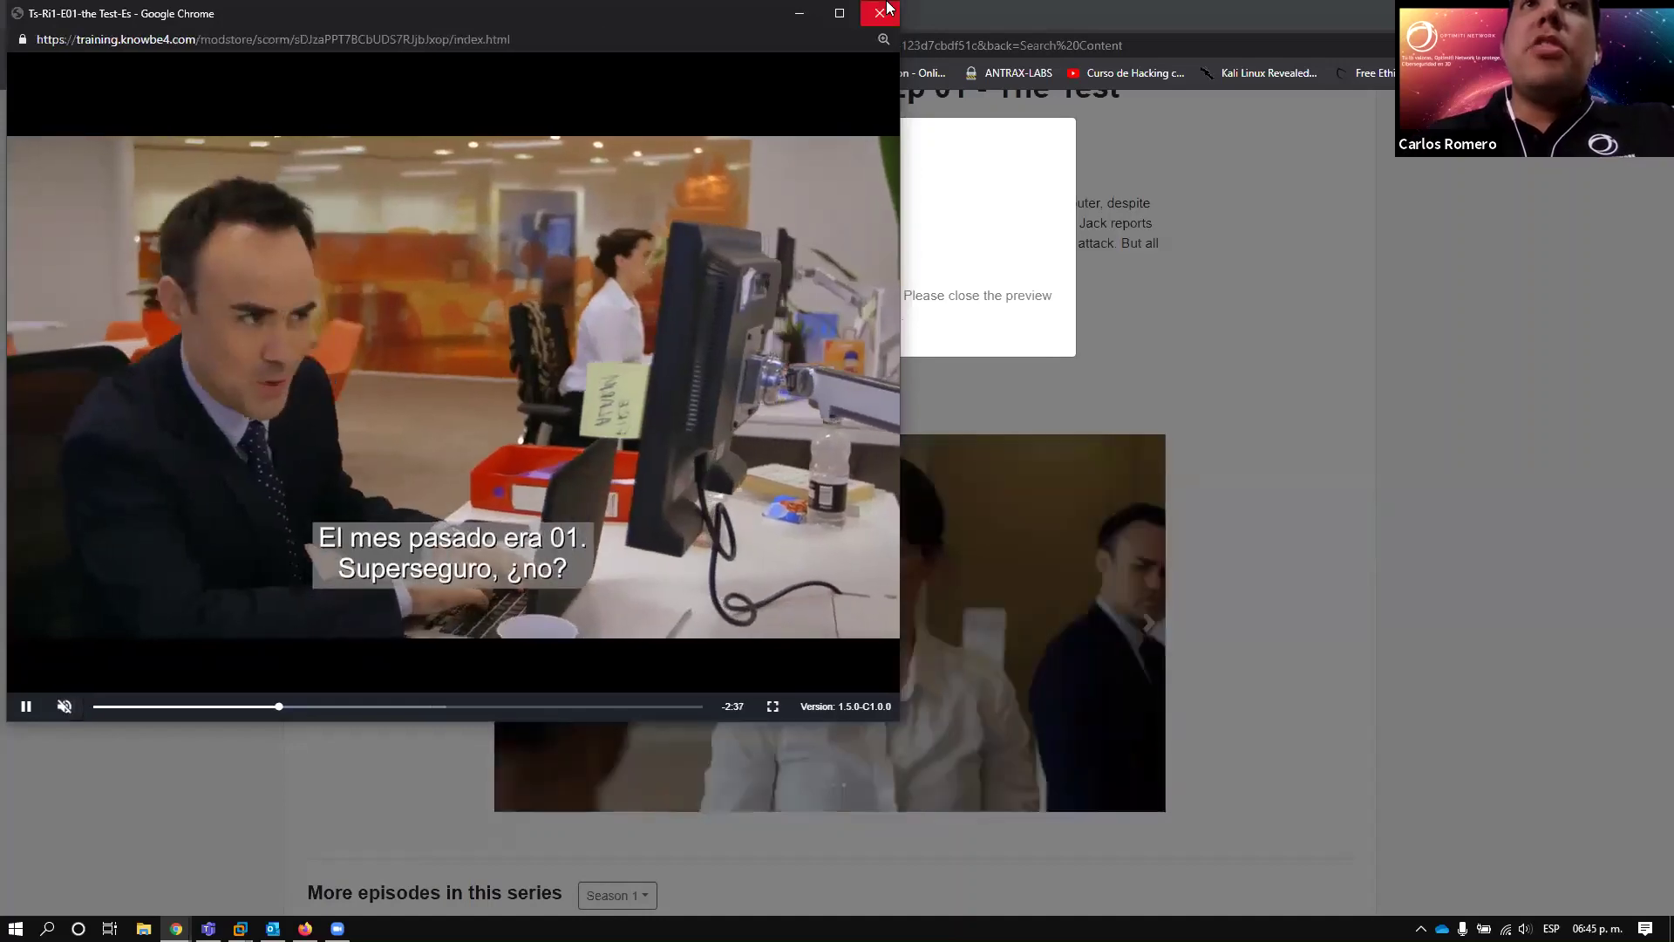
pyautogui.click(879, 13)
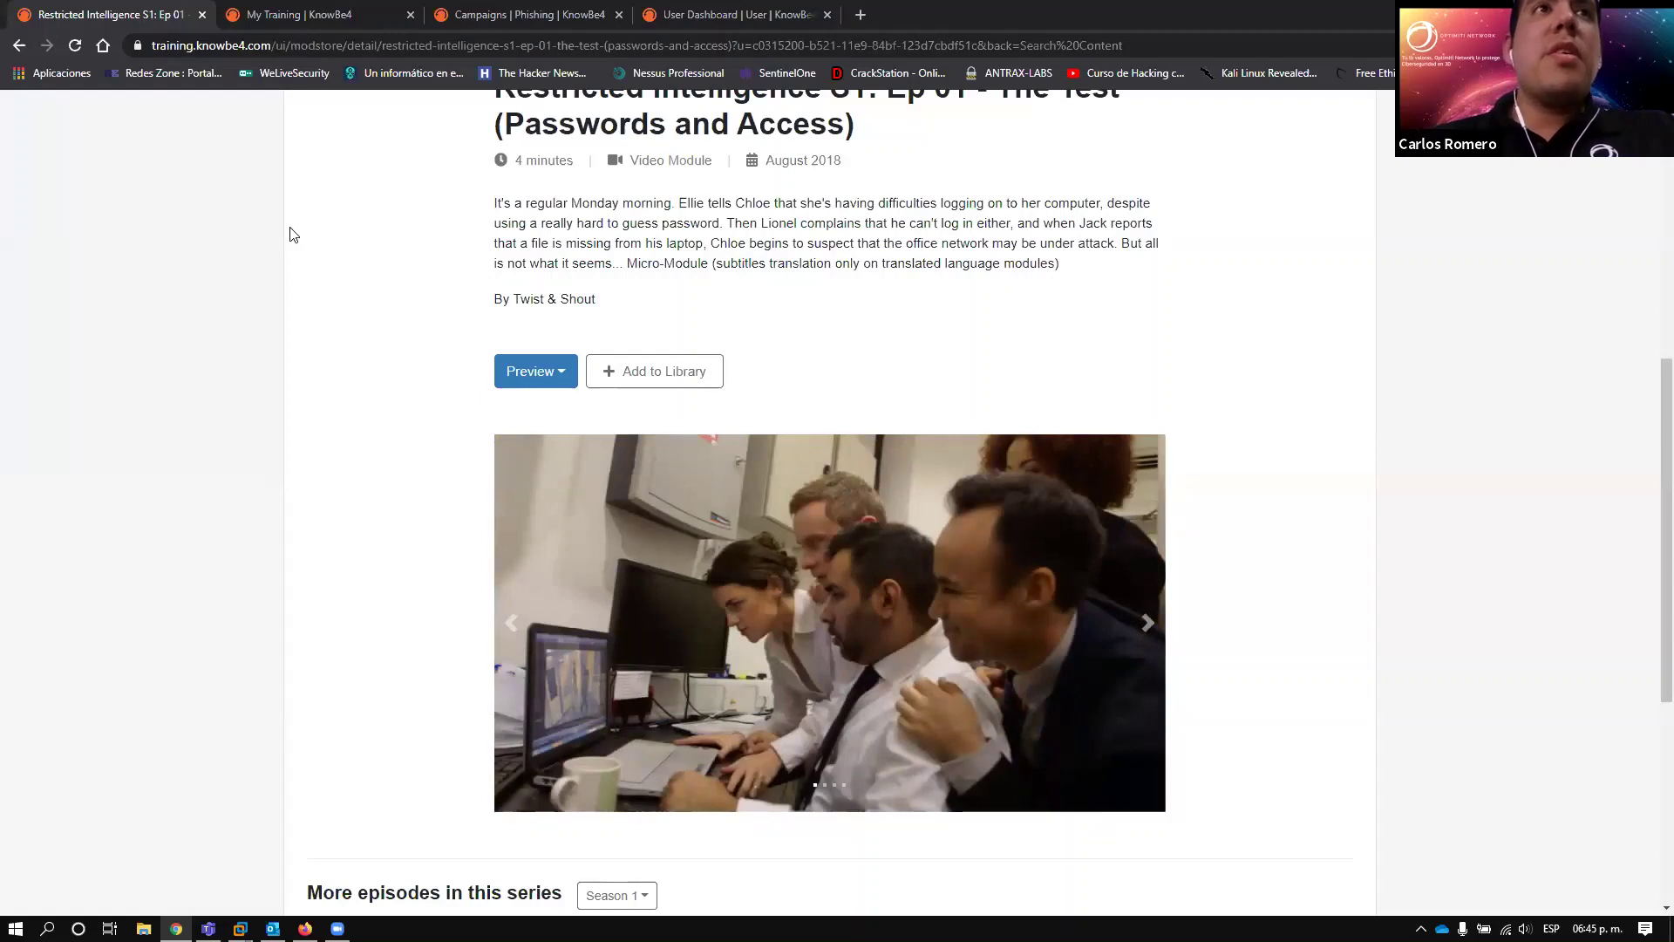
# - Scroll through the test3-phishing campaign's Overview charts, then open its Users results
pyautogui.click(524, 16)
pyautogui.scroll(-1, 146, 452)
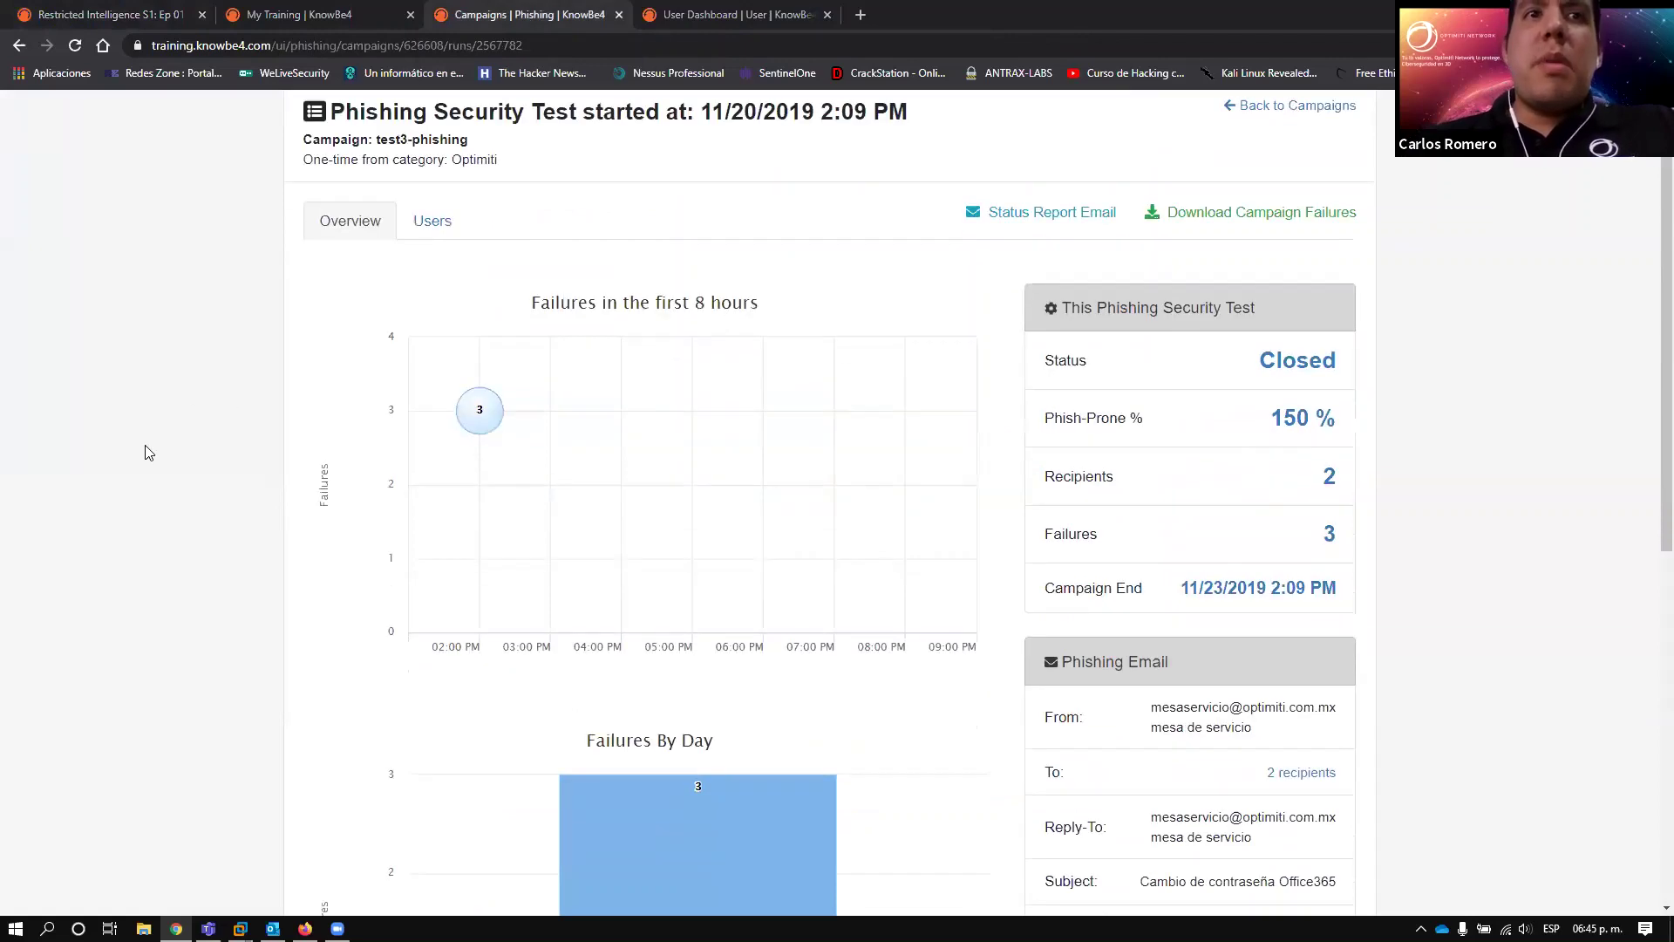
pyautogui.scroll(-1, 146, 453)
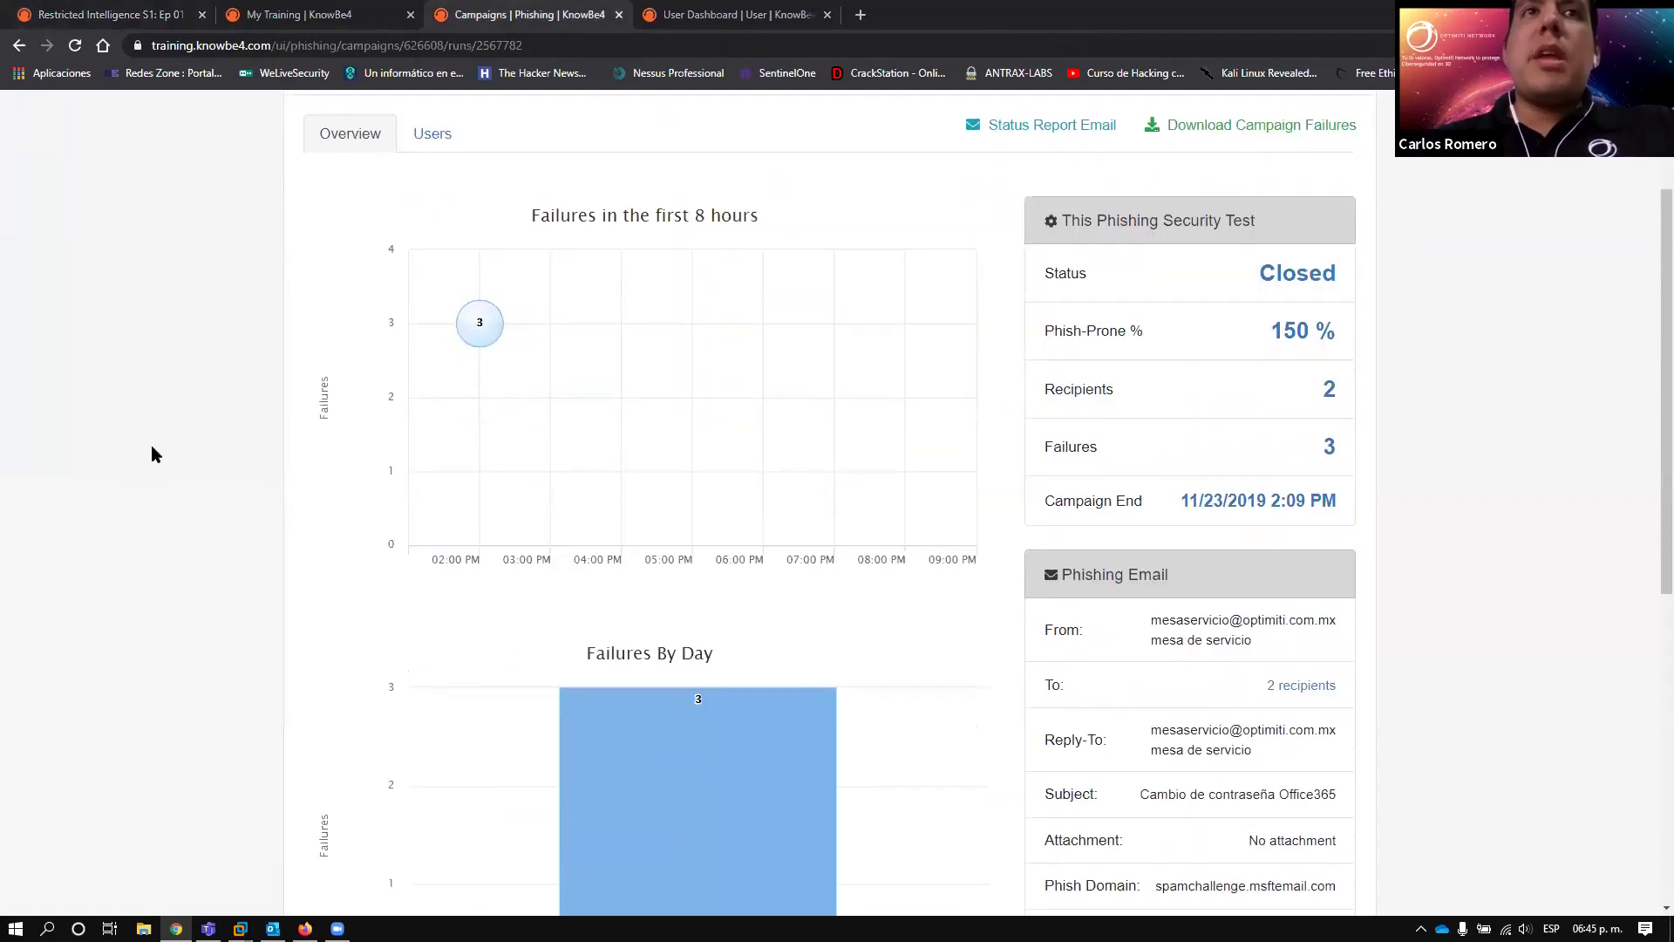
pyautogui.scroll(-1, 152, 453)
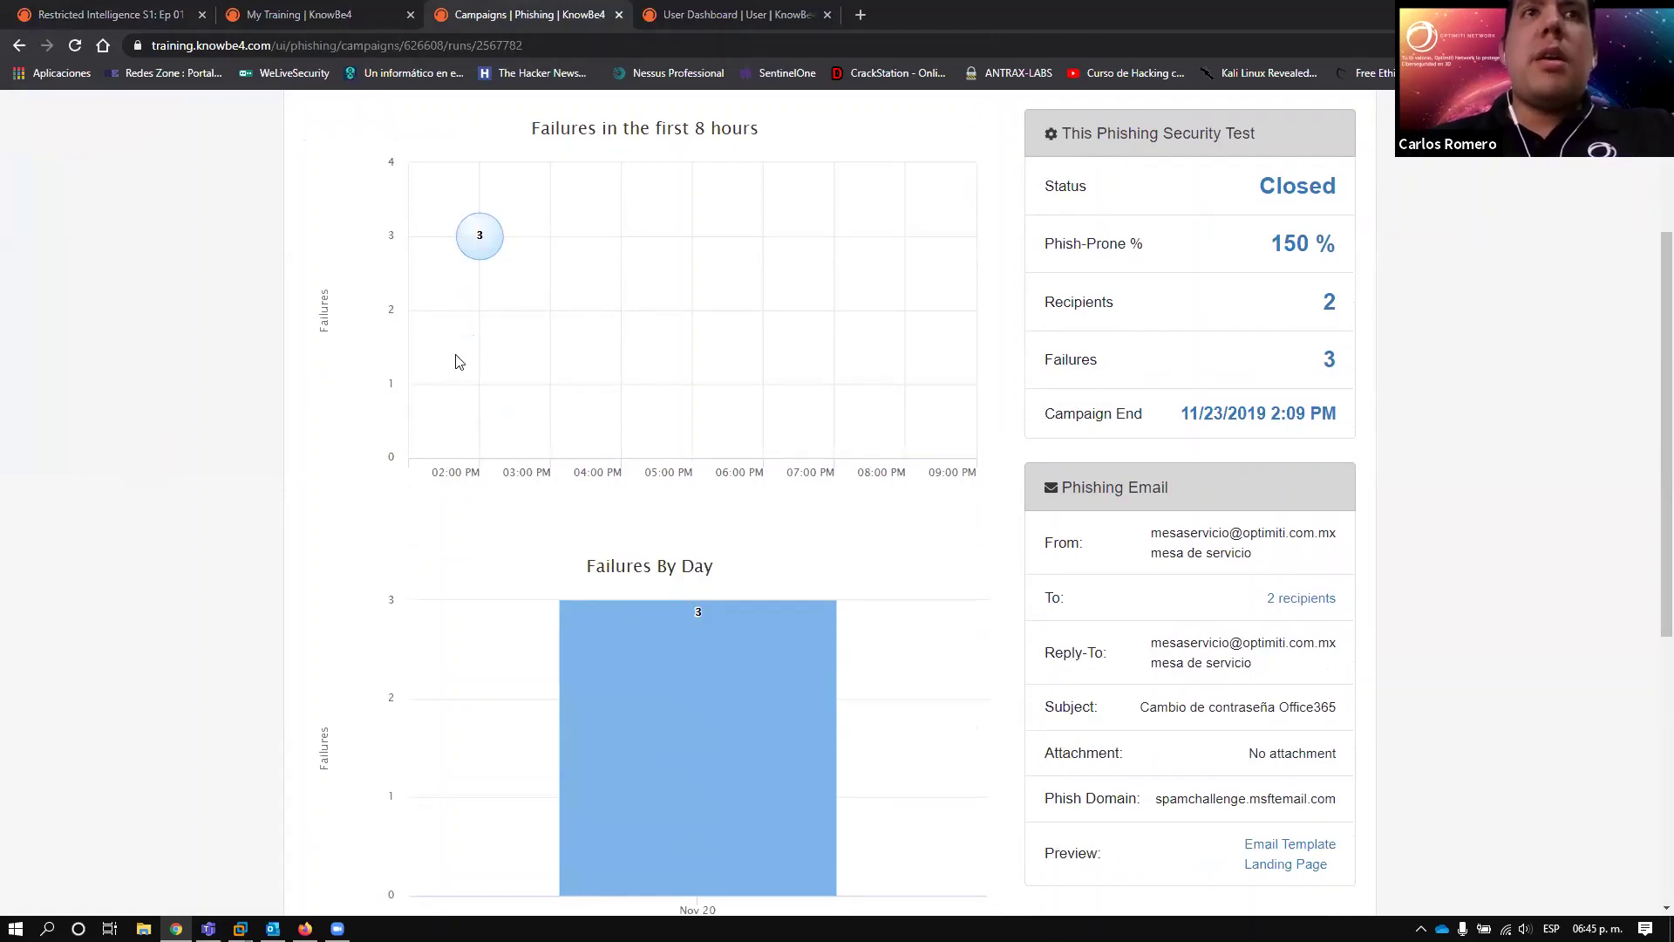
pyautogui.scroll(-1, 212, 397)
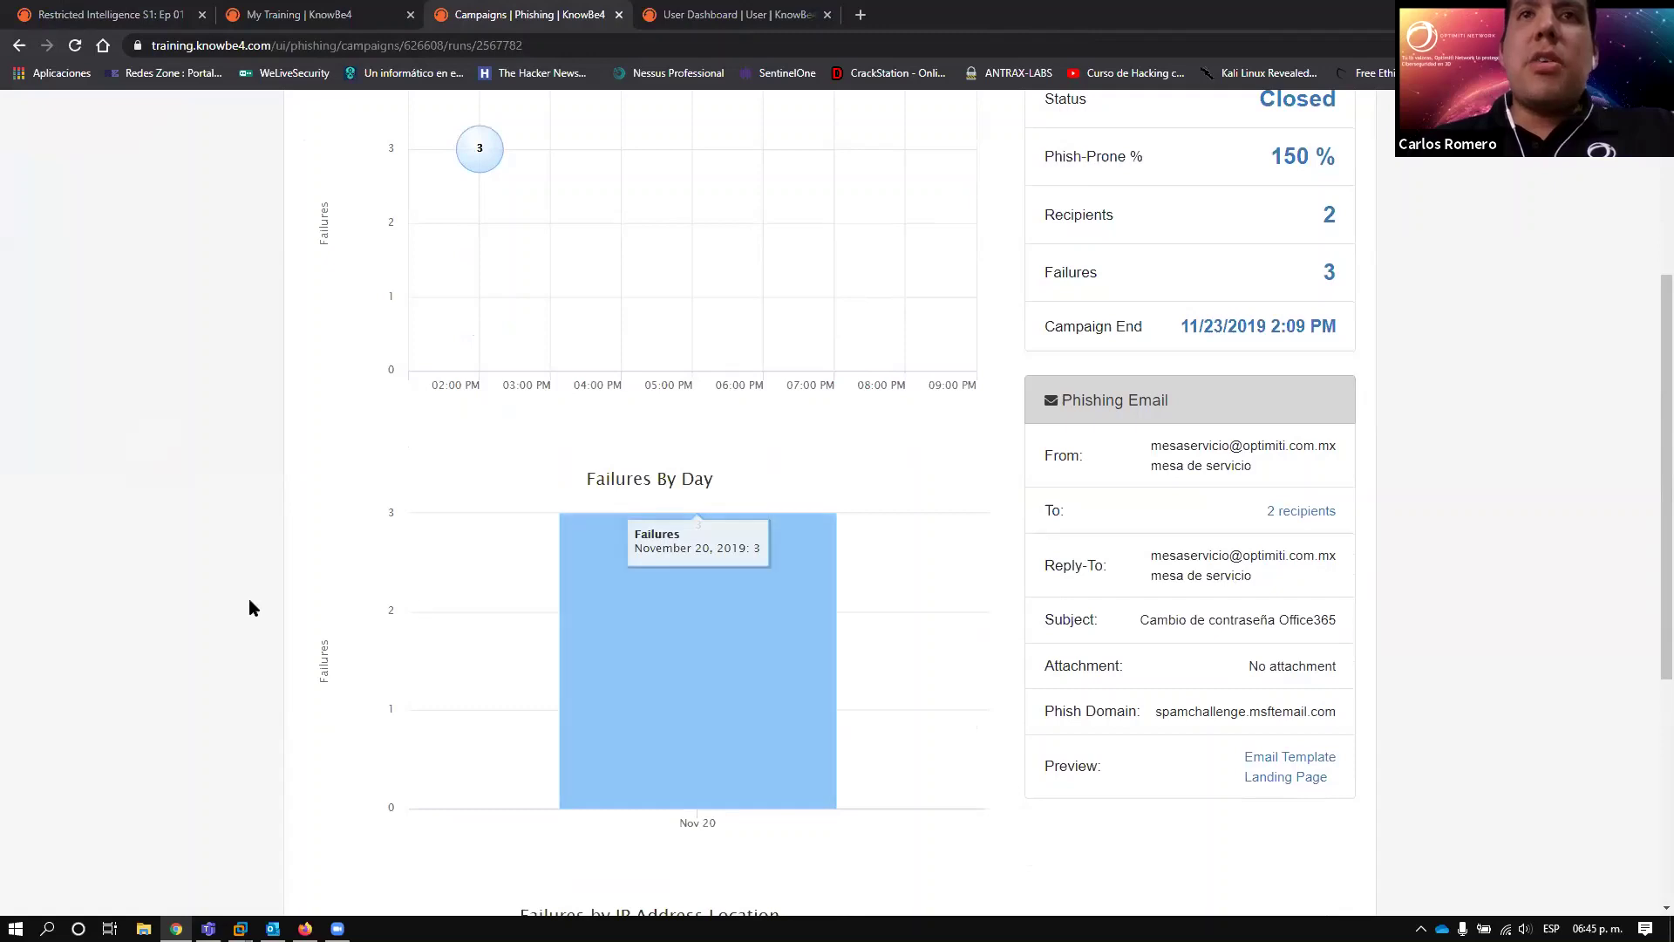
pyautogui.scroll(-4, 174, 606)
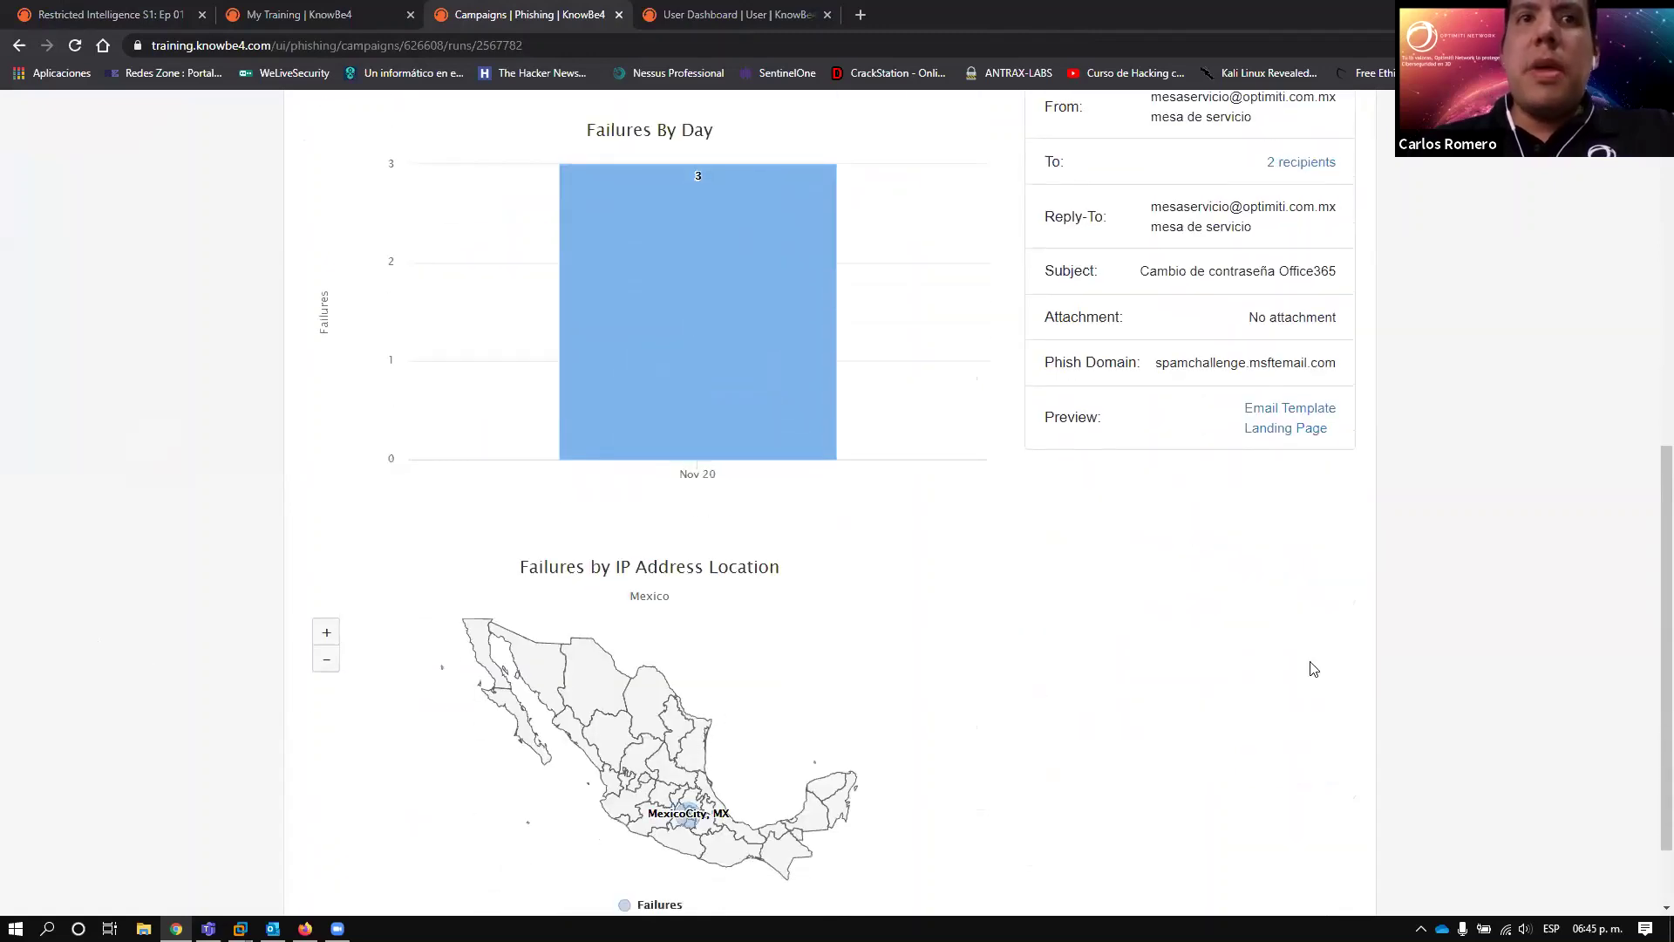
pyautogui.scroll(8, 1462, 567)
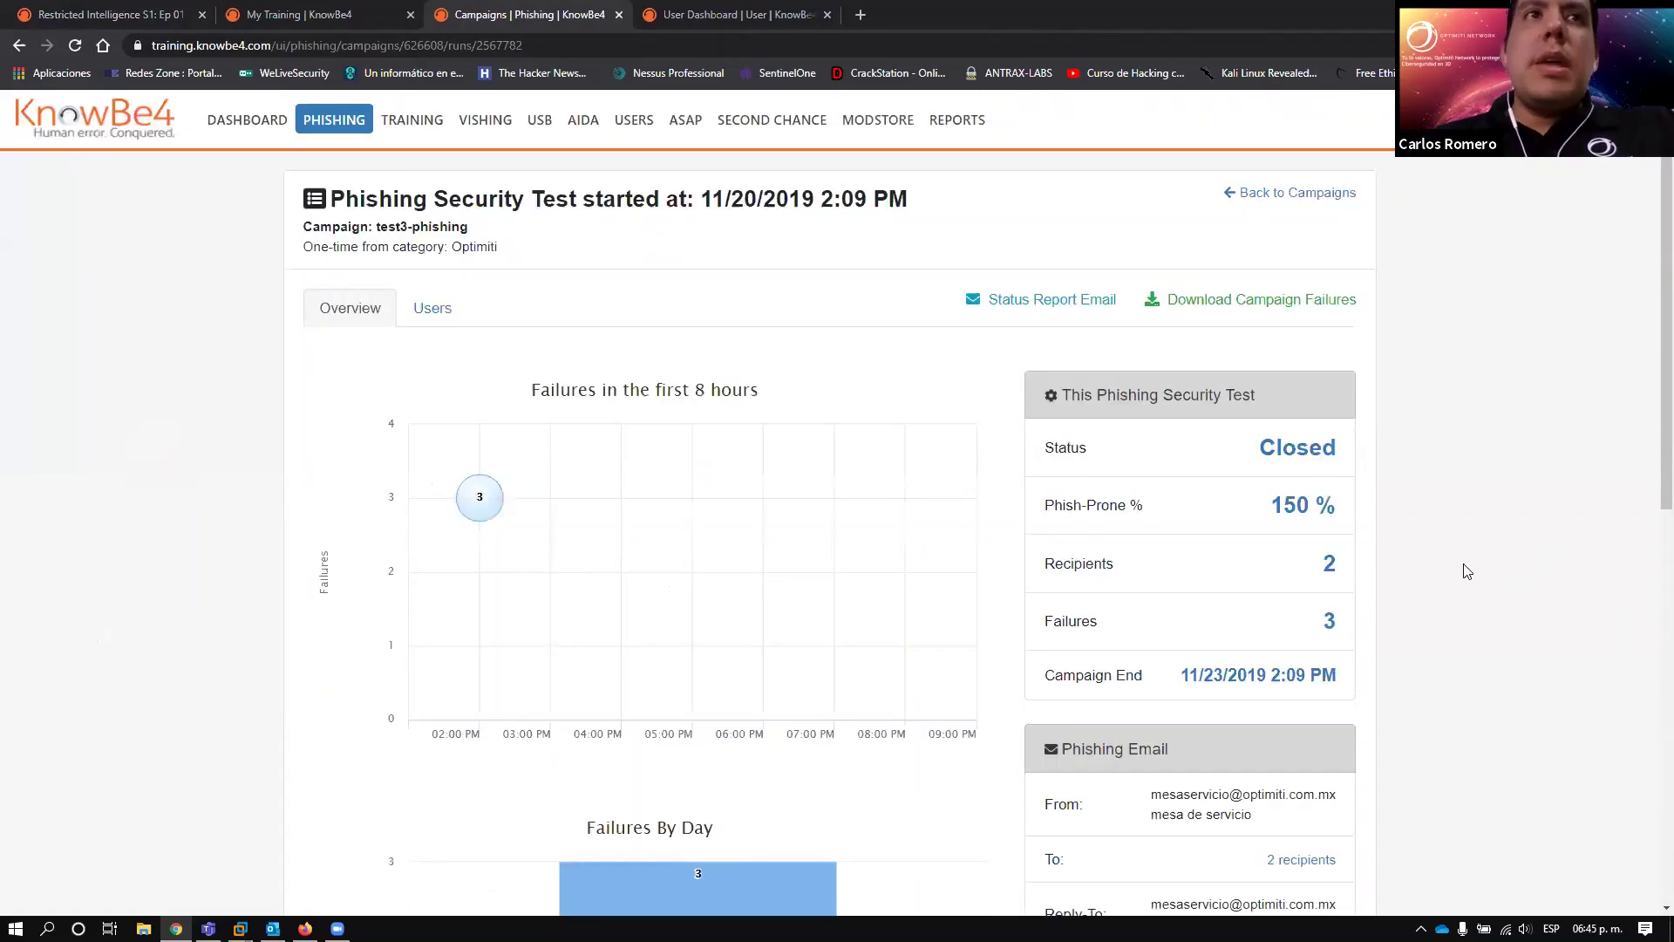
pyautogui.click(435, 312)
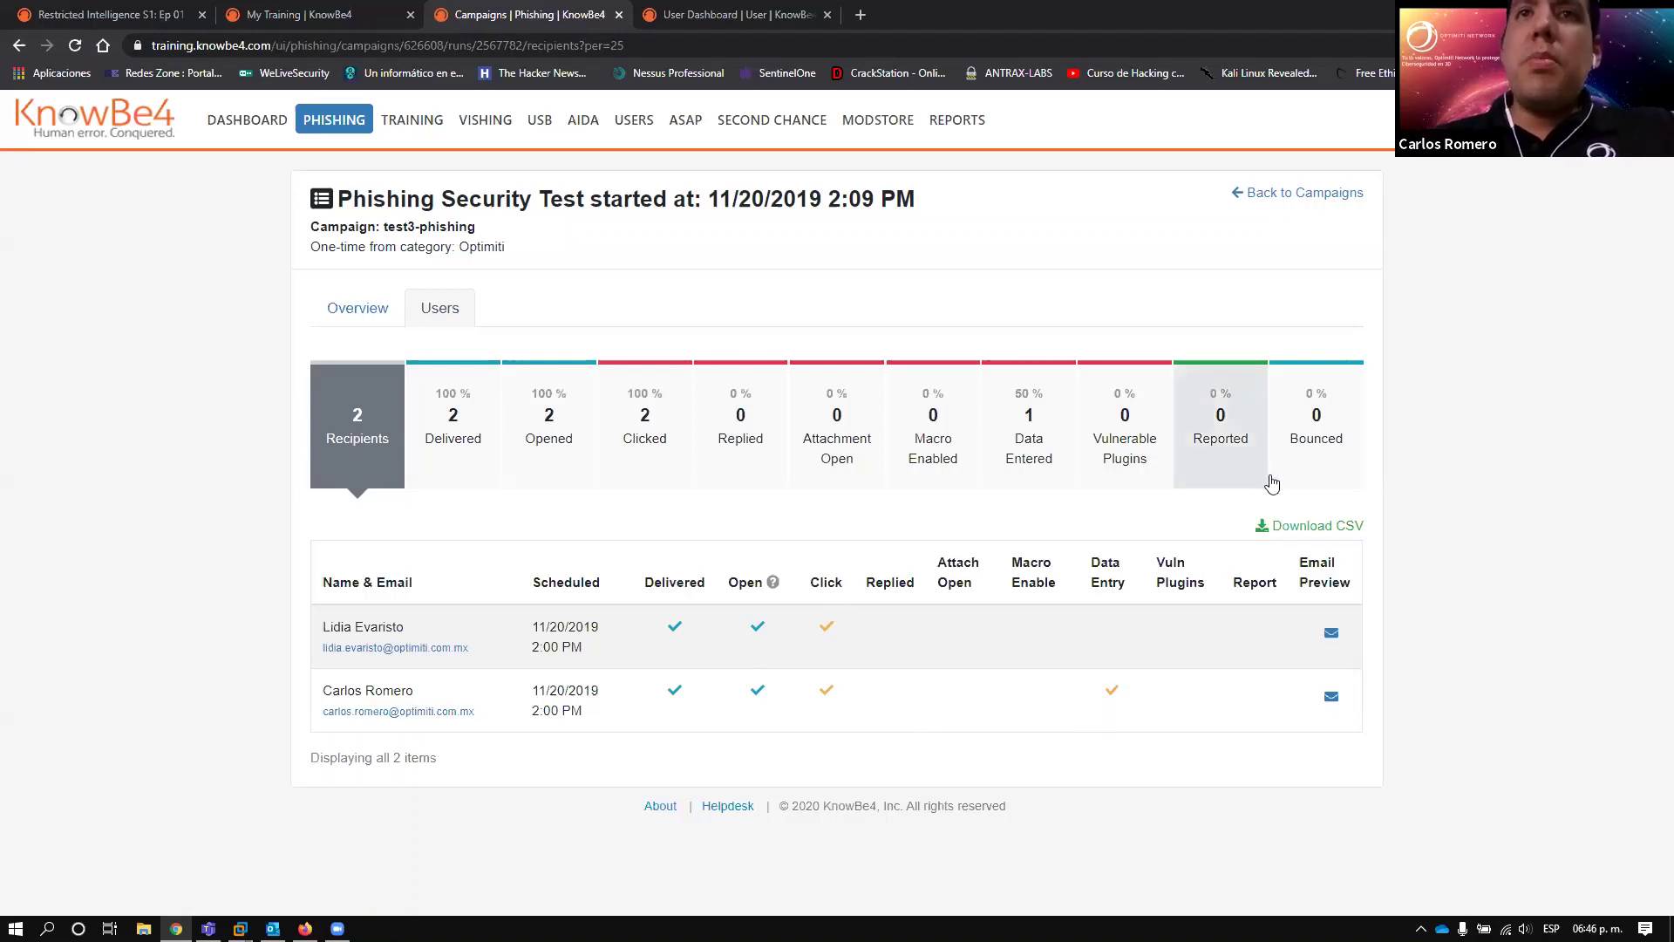
# - Show Data Entered recipients, then Clicked recipients, and go back to the Phishing overview
pyautogui.click(1018, 425)
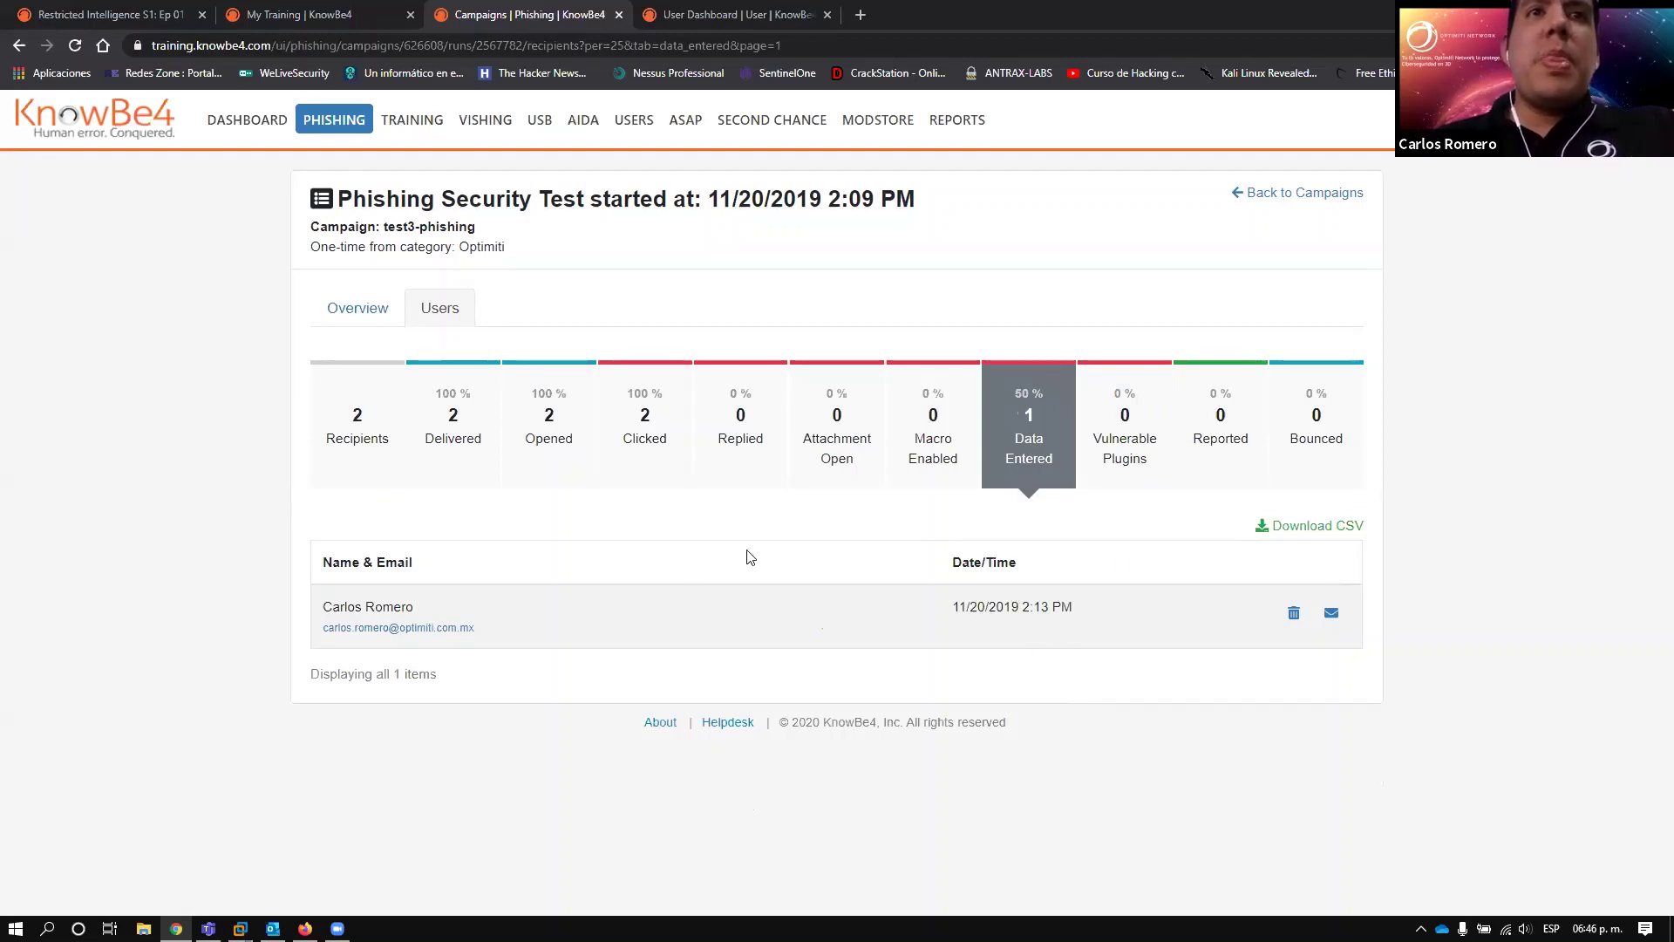
pyautogui.click(643, 425)
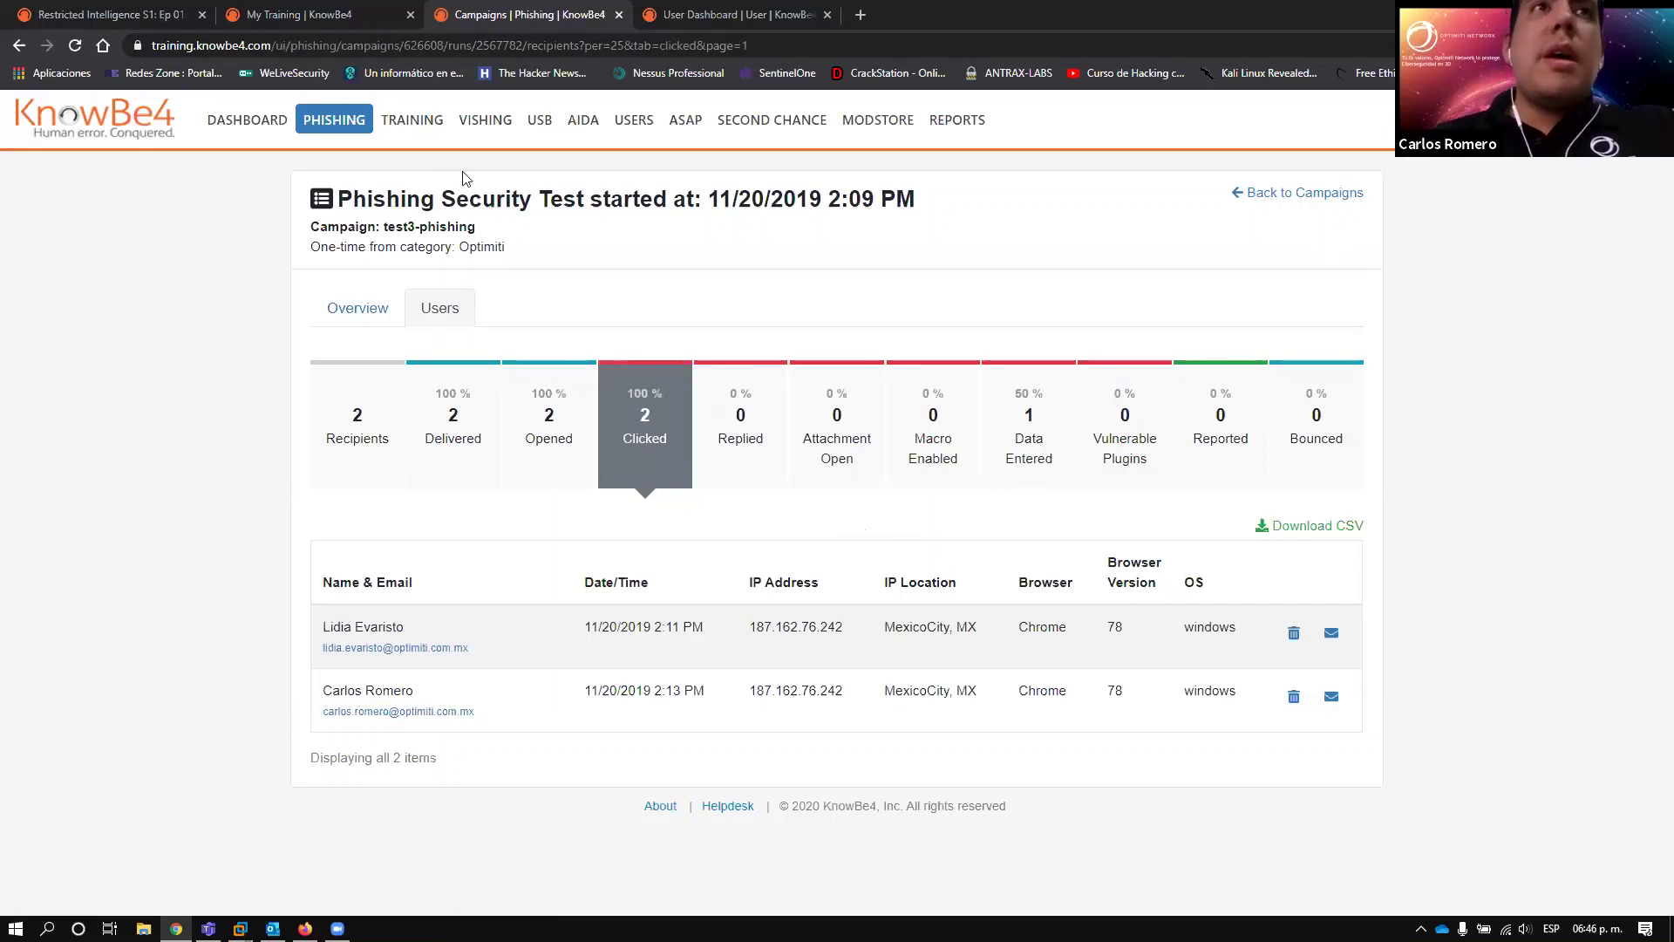
pyautogui.click(338, 123)
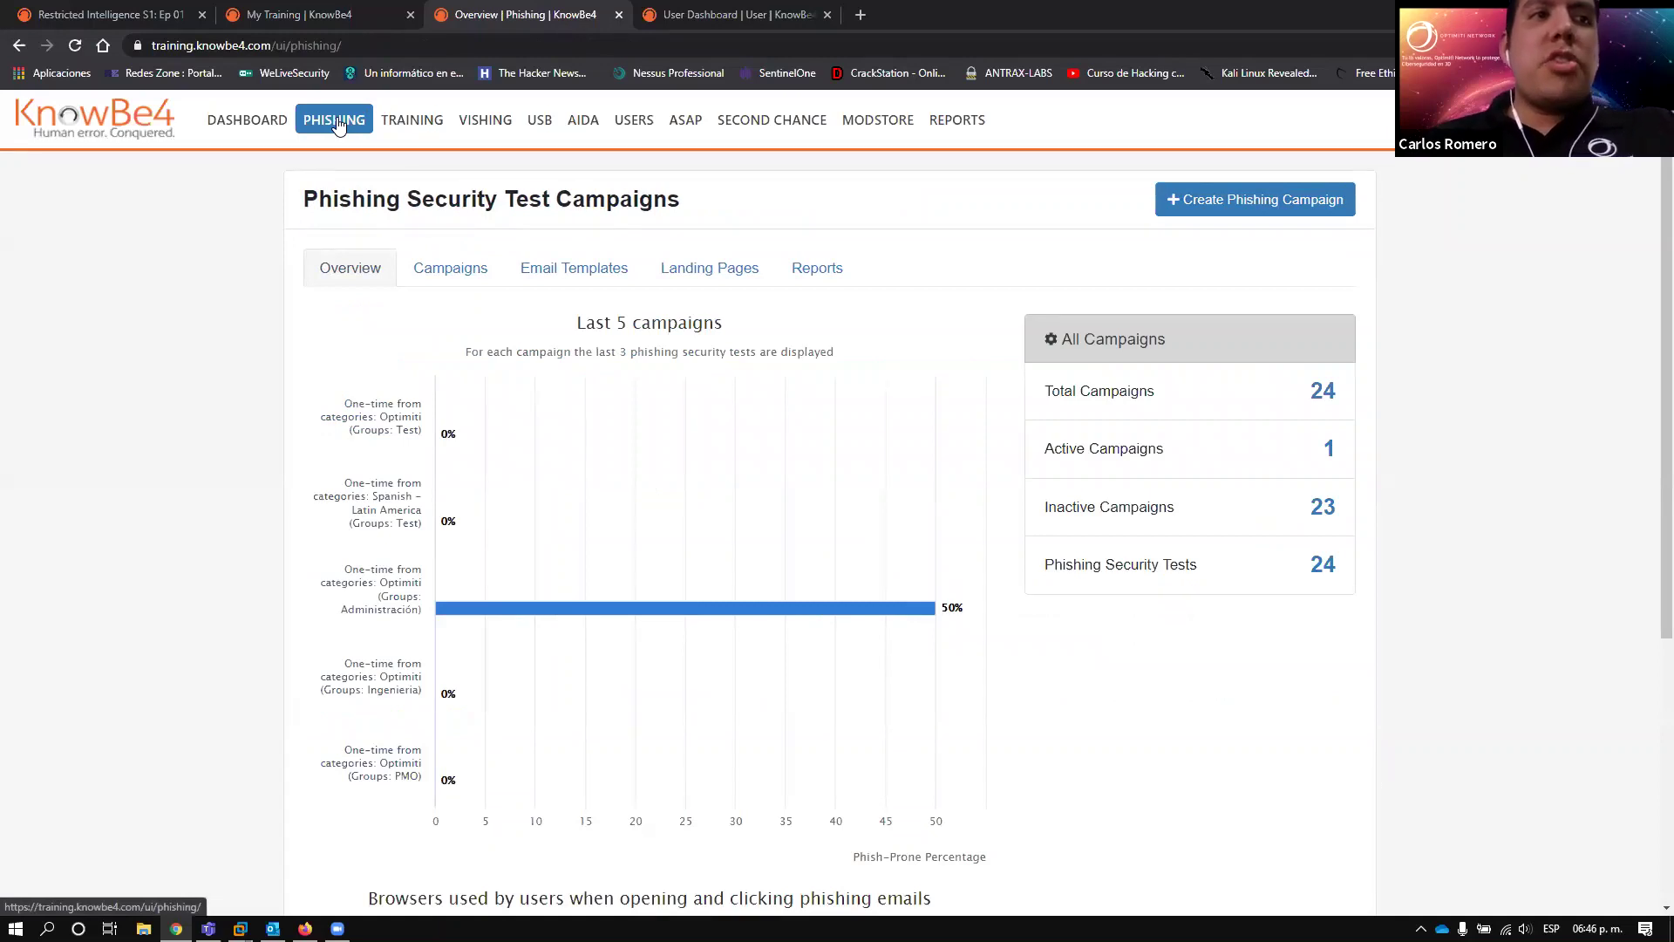
# - Open System Templates under Email Templates and scroll the System Categories to the language groups
pyautogui.click(572, 270)
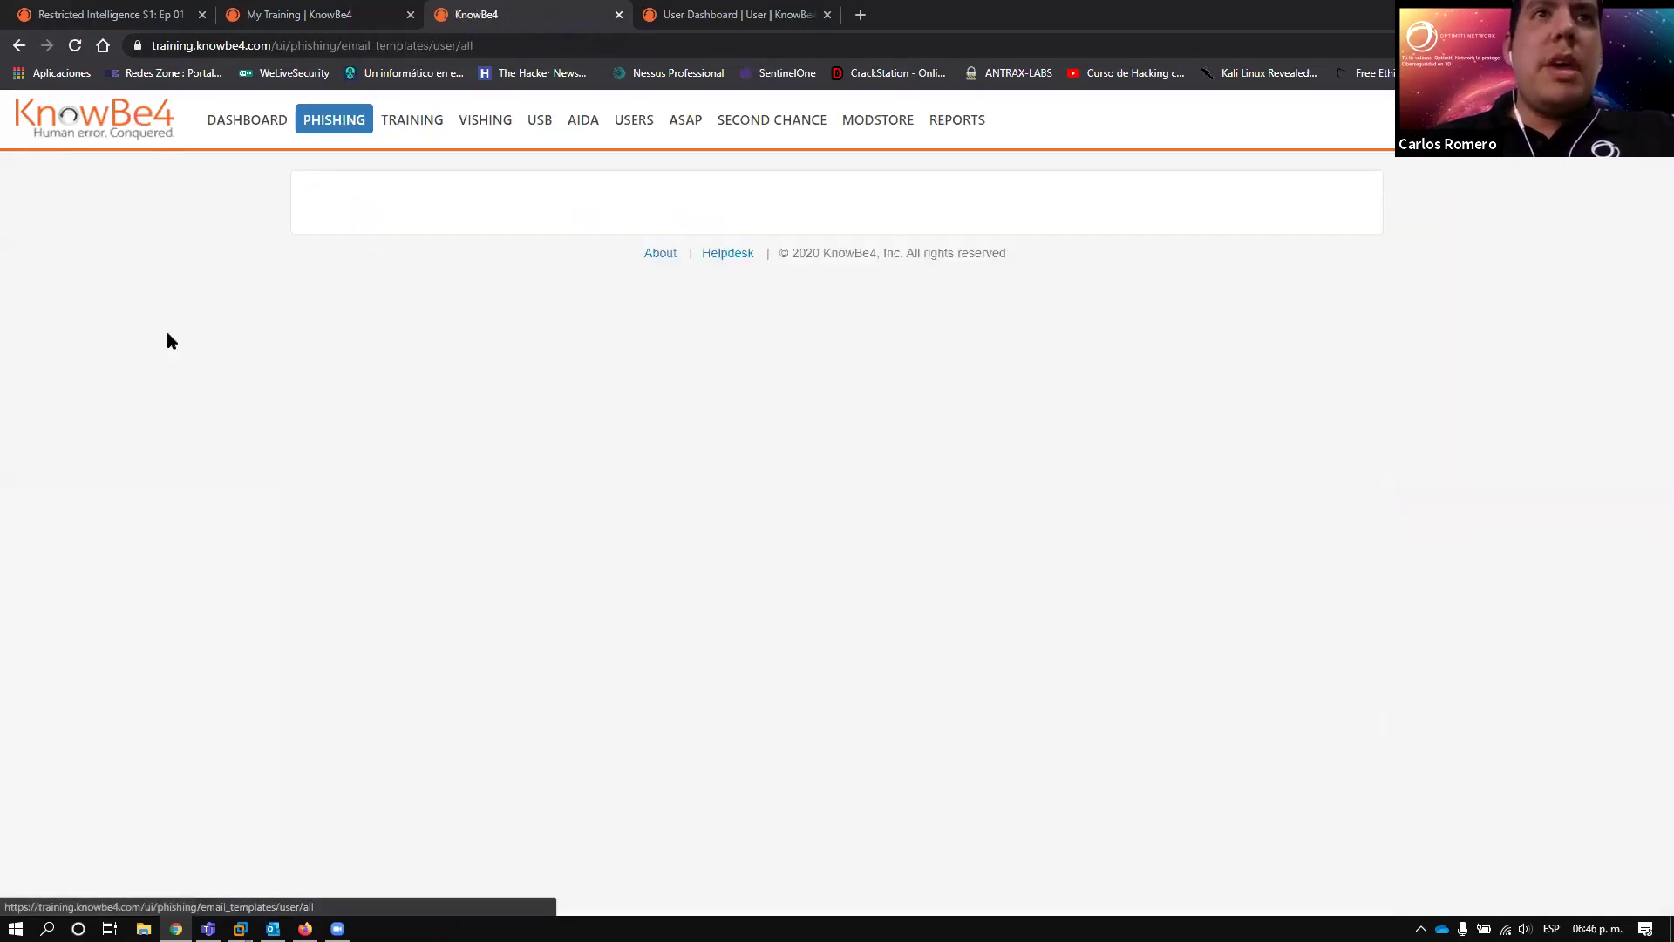
pyautogui.click(482, 331)
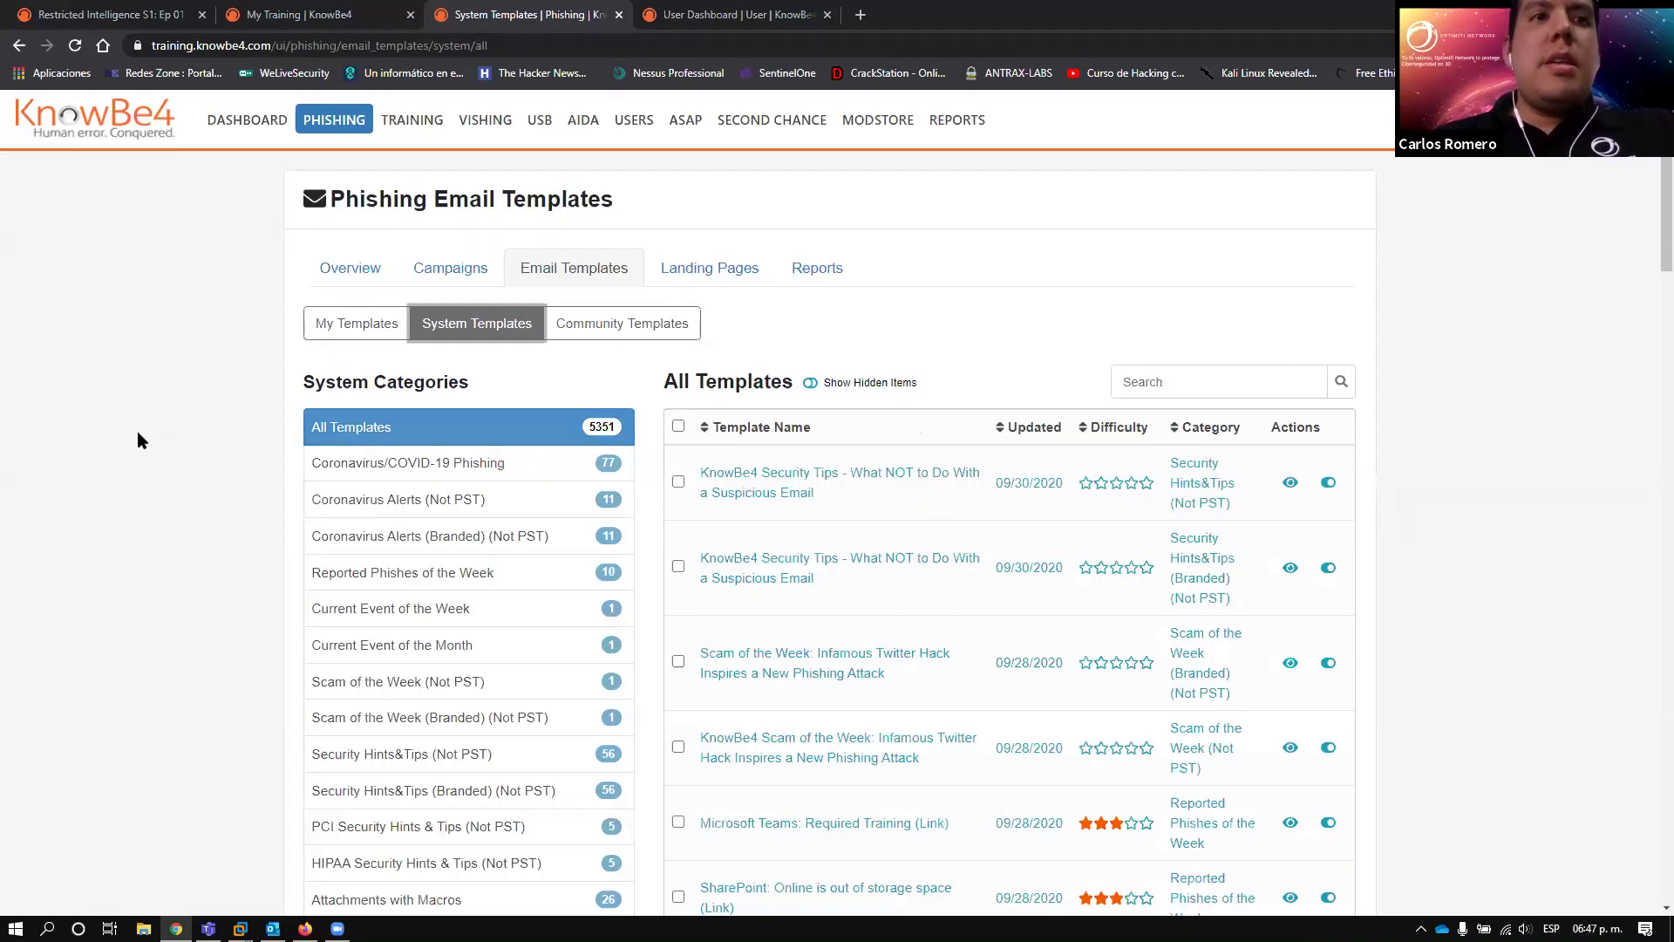
pyautogui.scroll(-8, 138, 432)
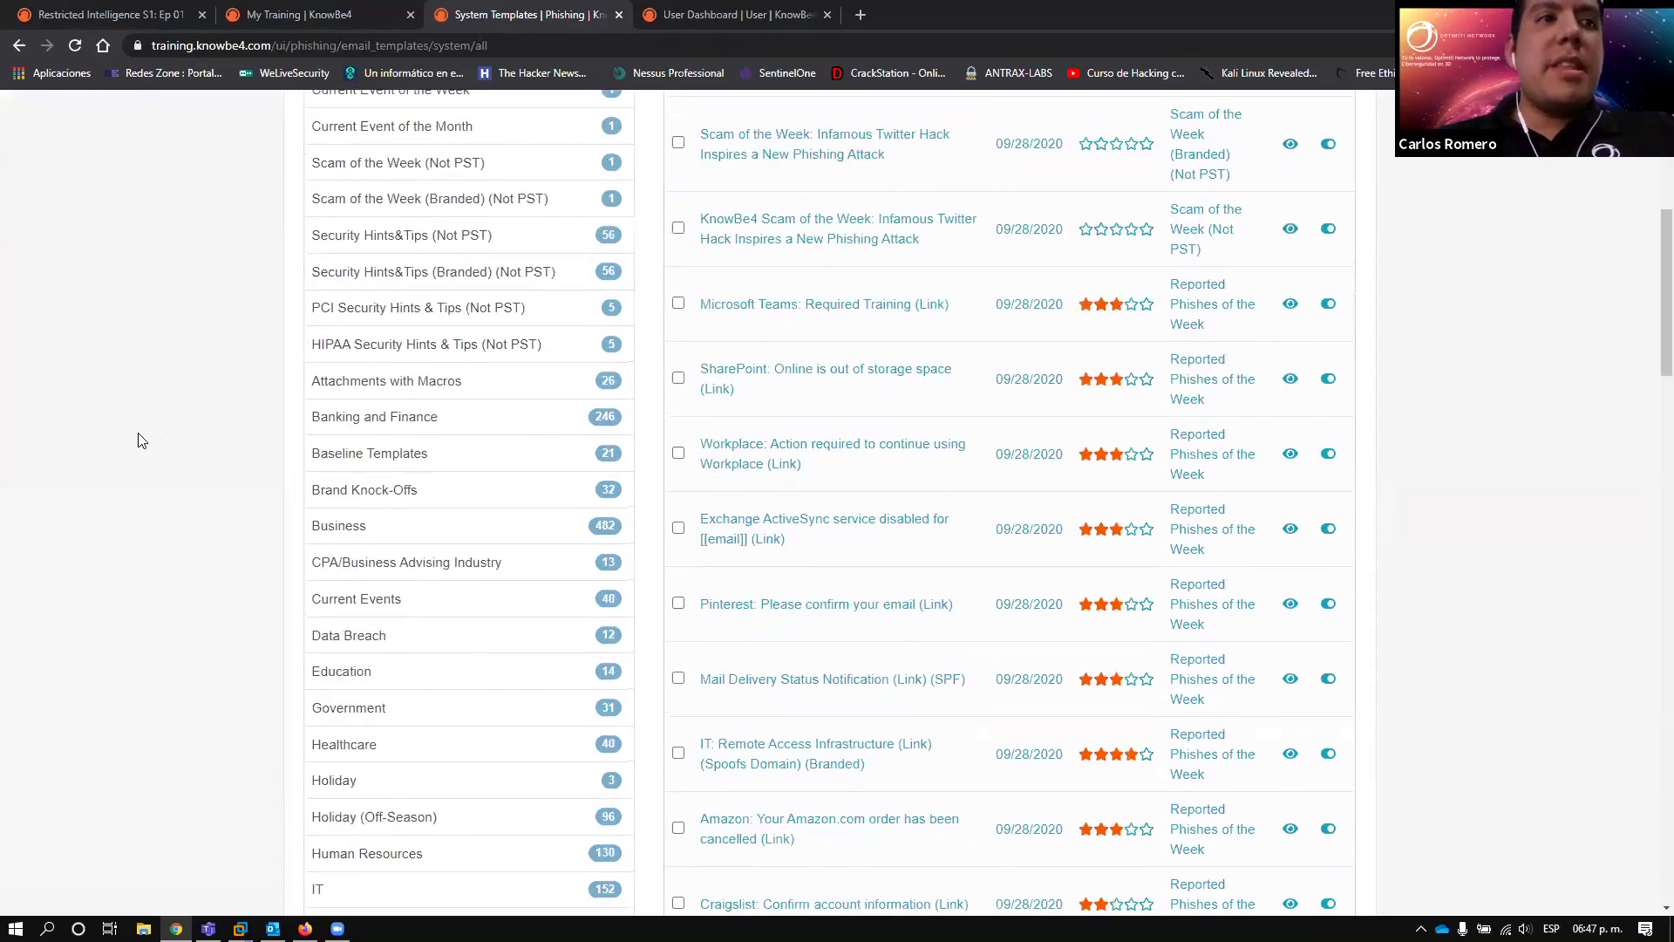
pyautogui.scroll(-1, 138, 440)
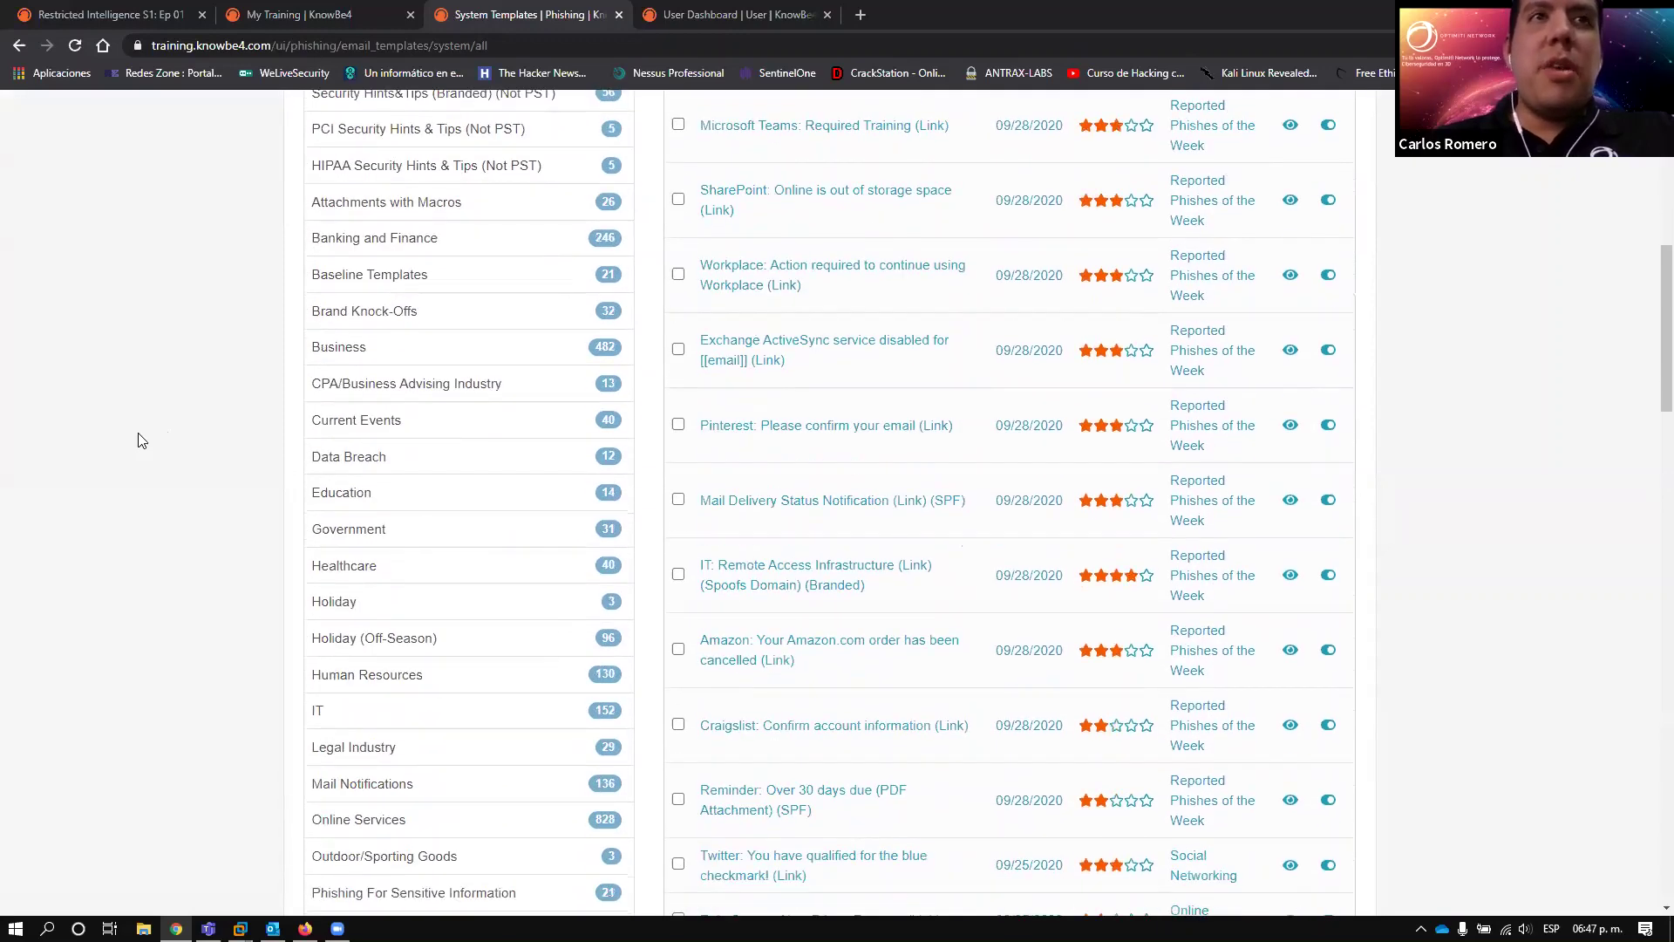
pyautogui.scroll(-6, 149, 443)
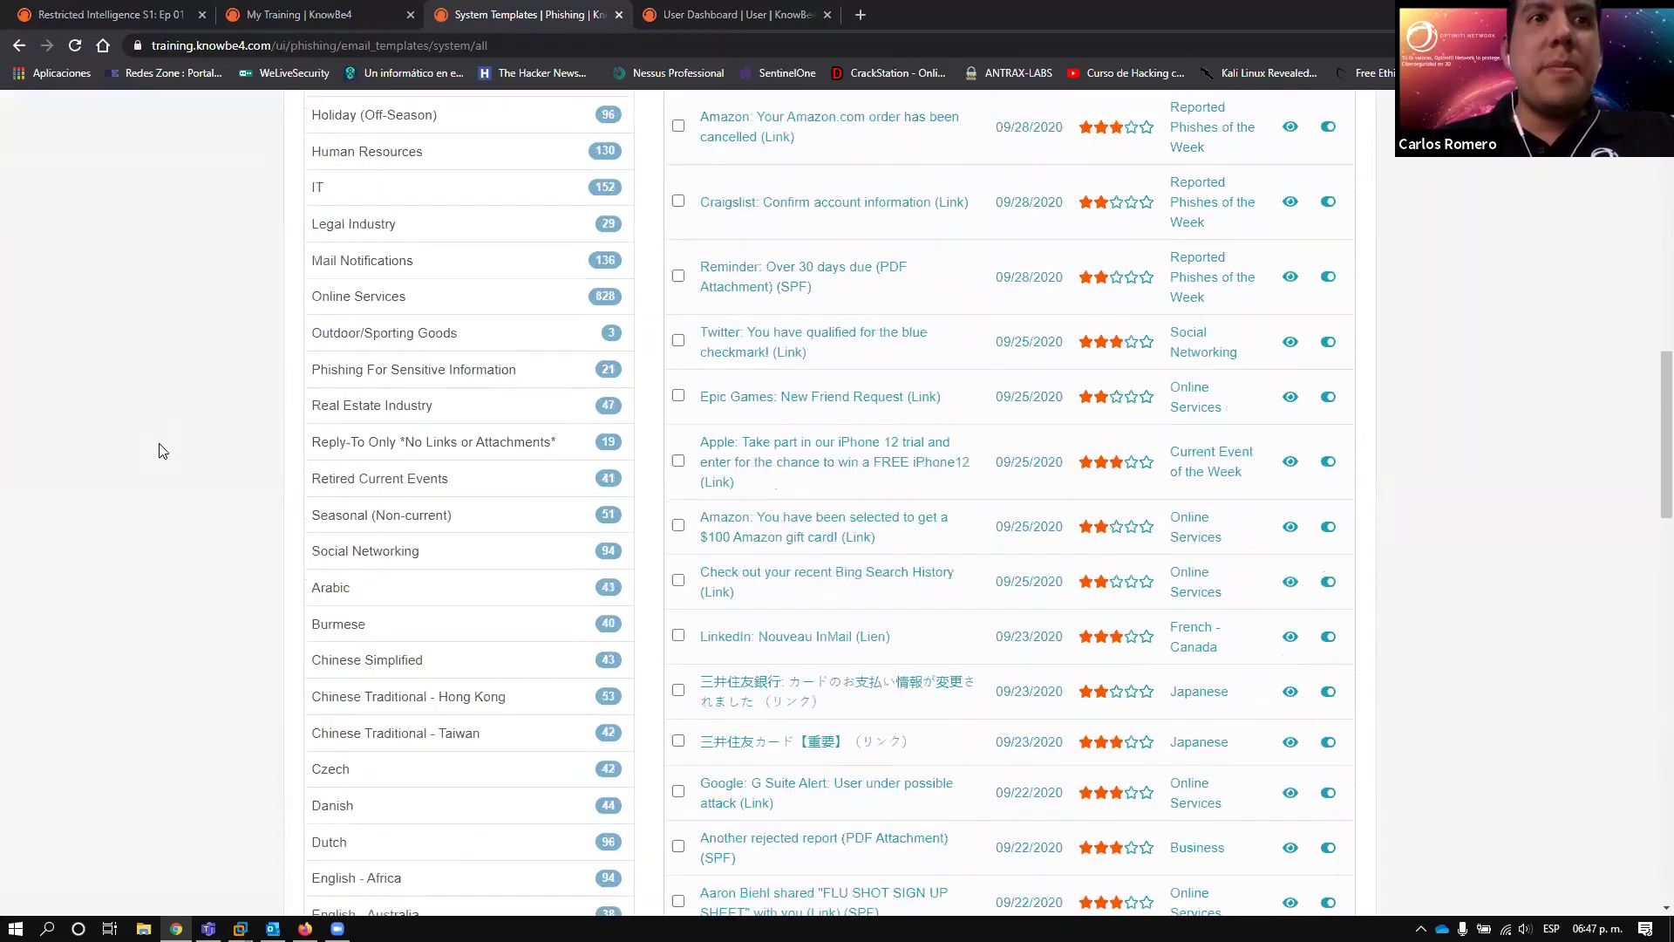
pyautogui.scroll(-19, 162, 462)
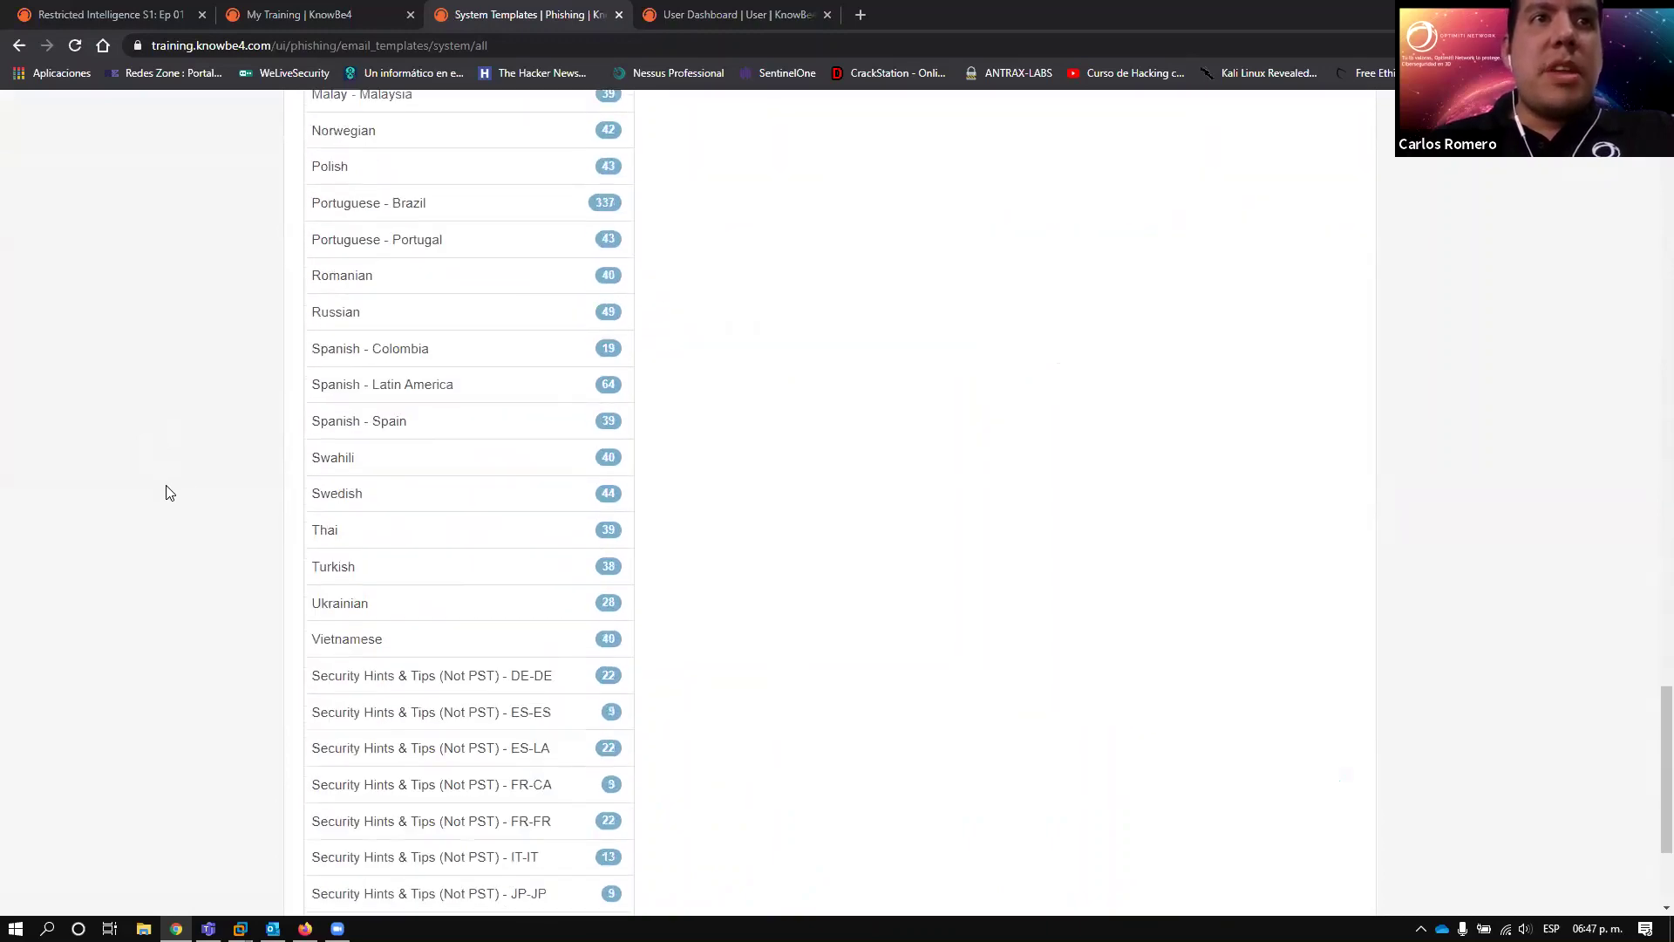
# - Open the Spanish - Latin America category and preview 'BancaNET: Acceso bloqueado temporalmente por seguridad (Enlace)'
pyautogui.click(428, 387)
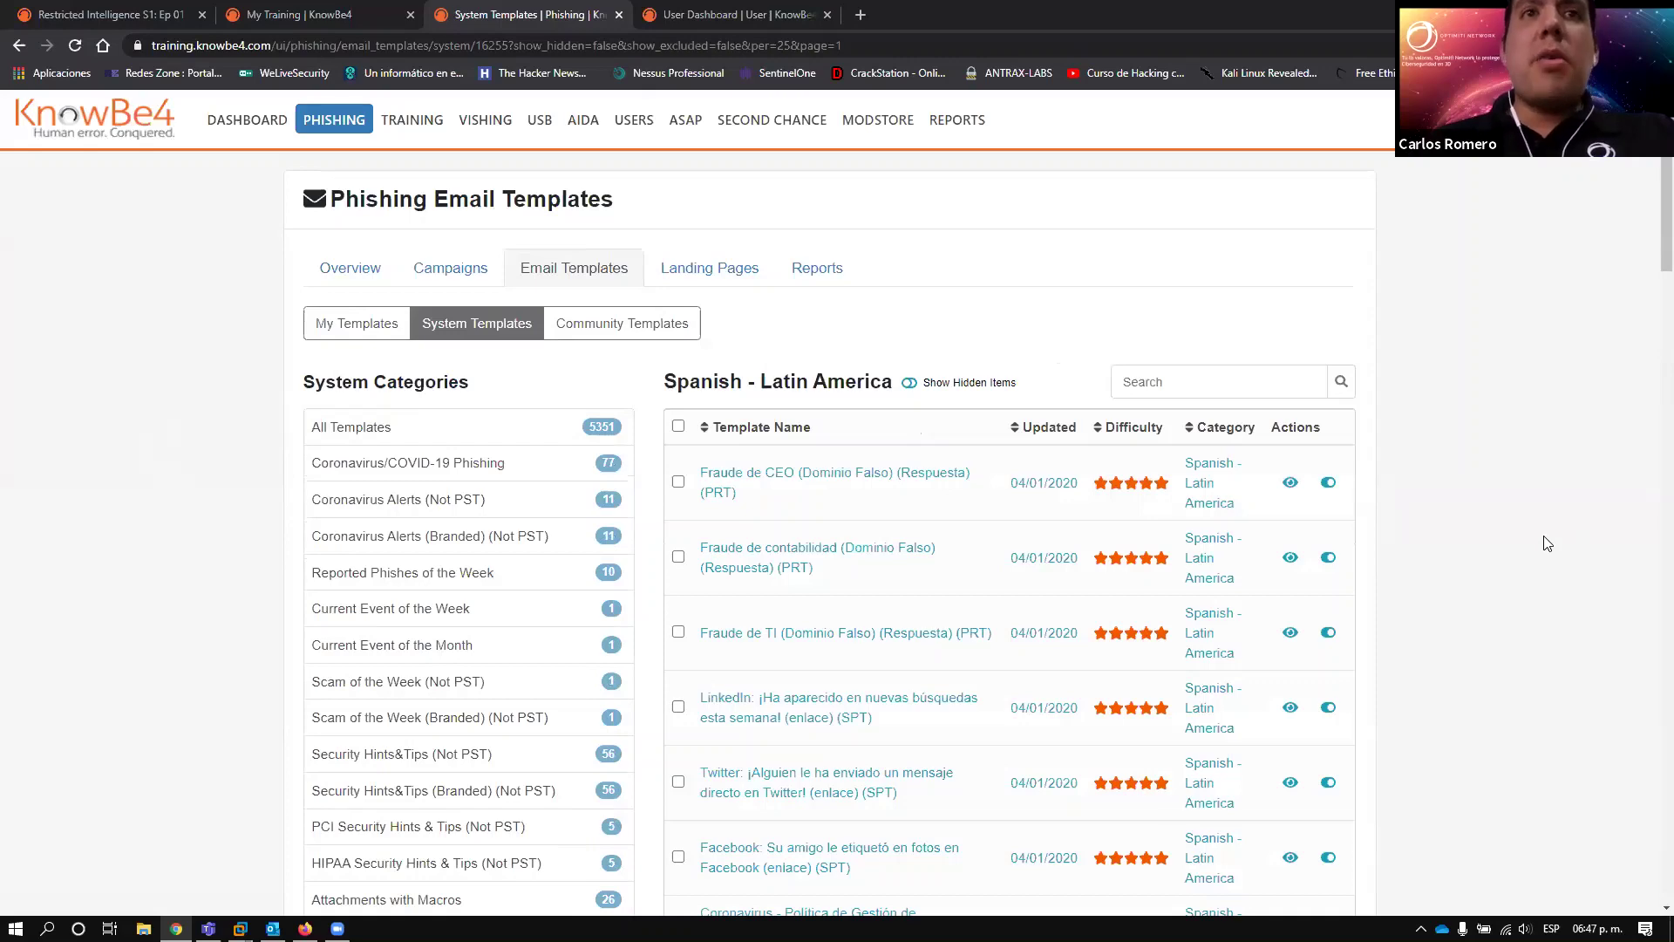
pyautogui.scroll(-5, 1509, 532)
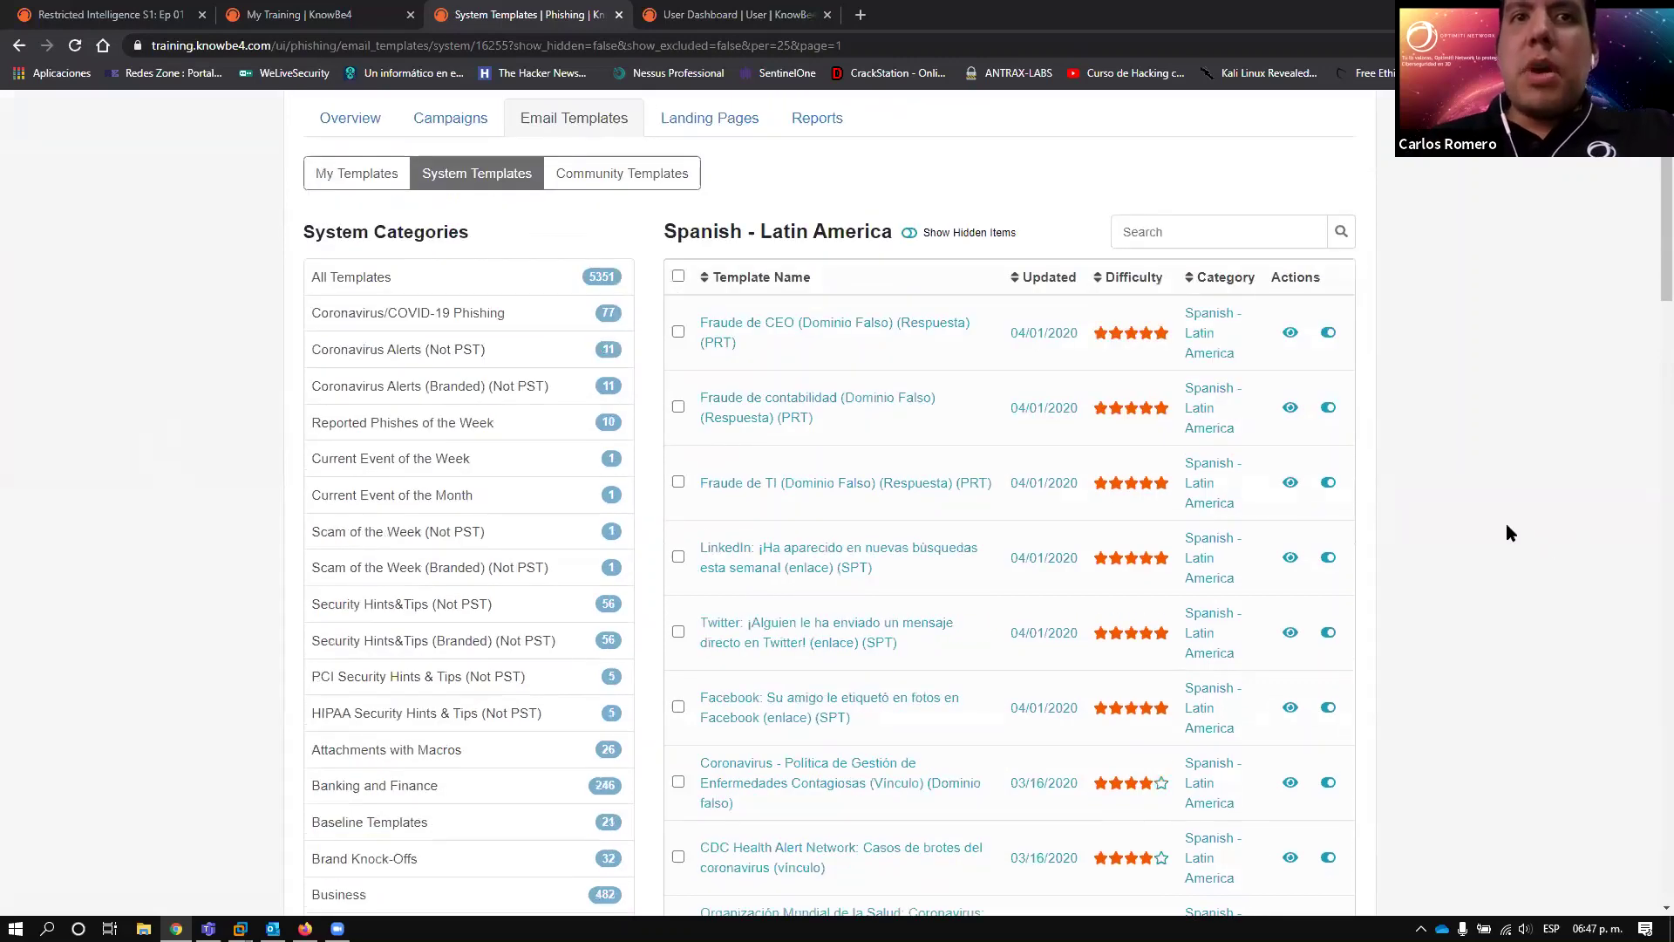
pyautogui.scroll(-2, 1509, 532)
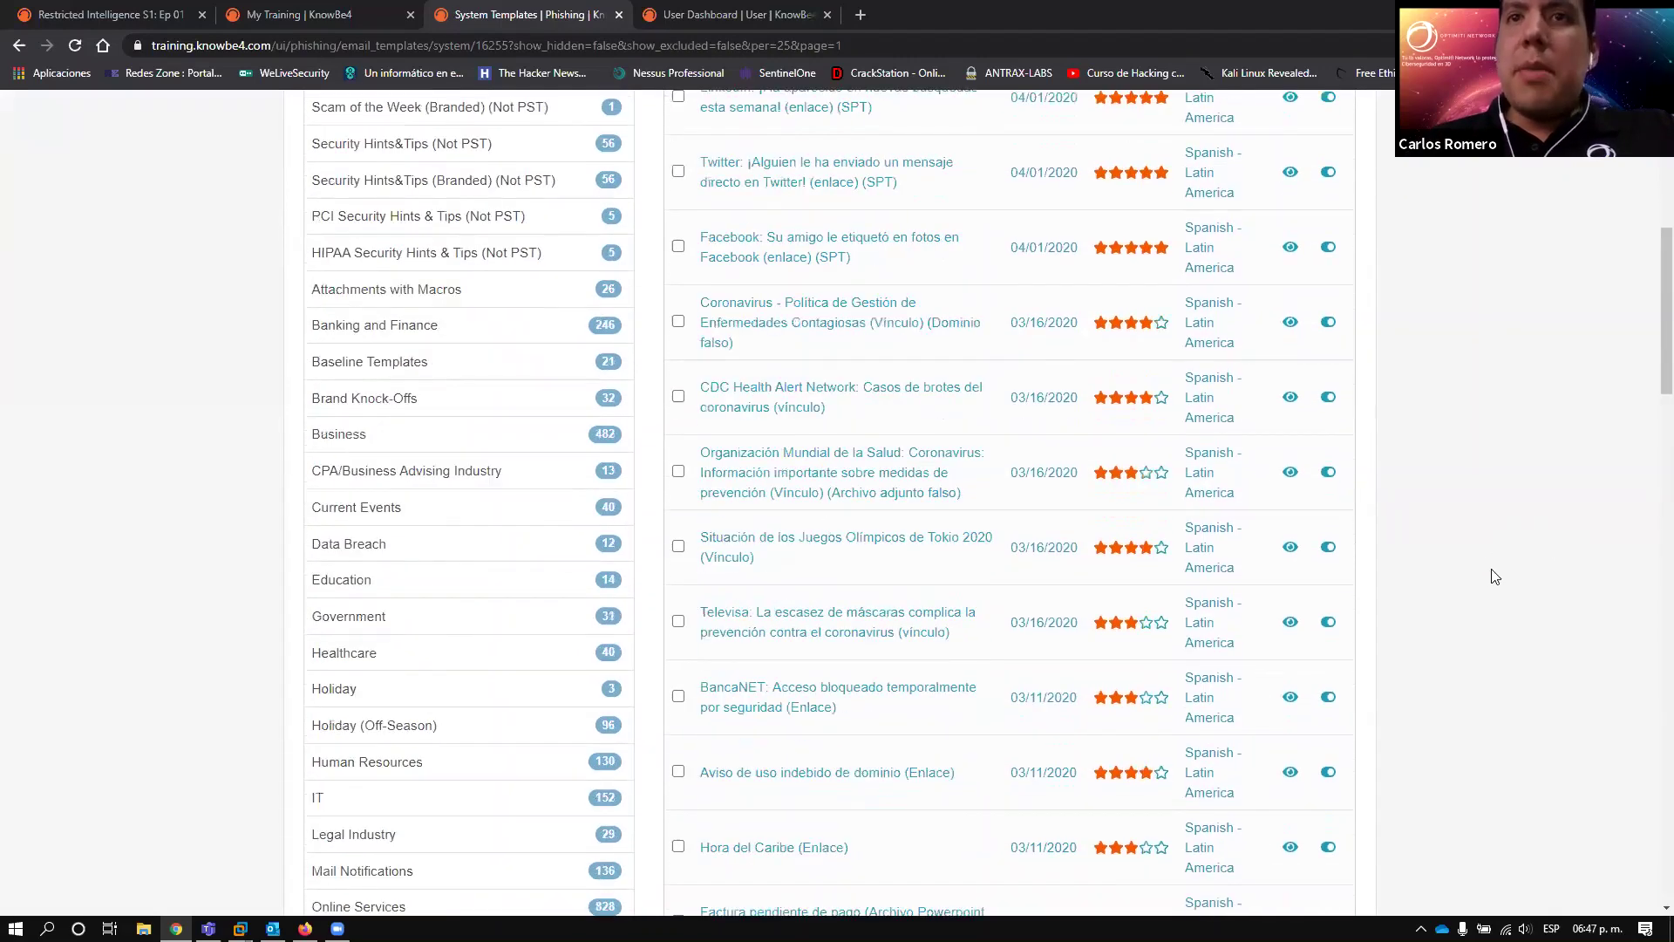
pyautogui.click(1293, 700)
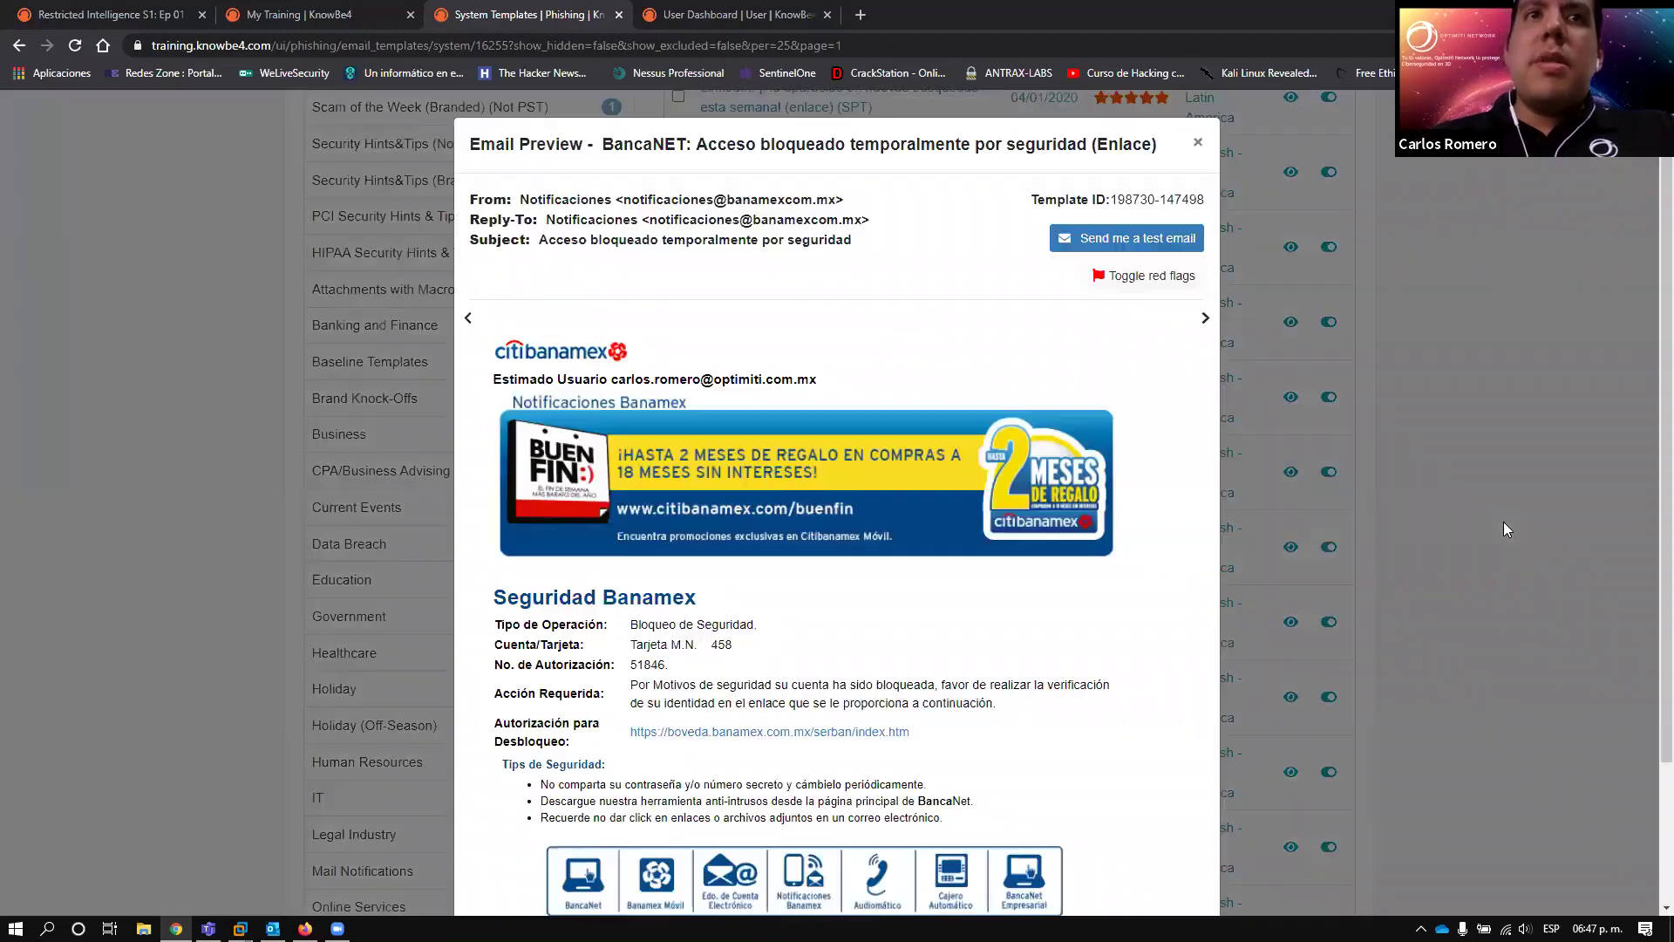
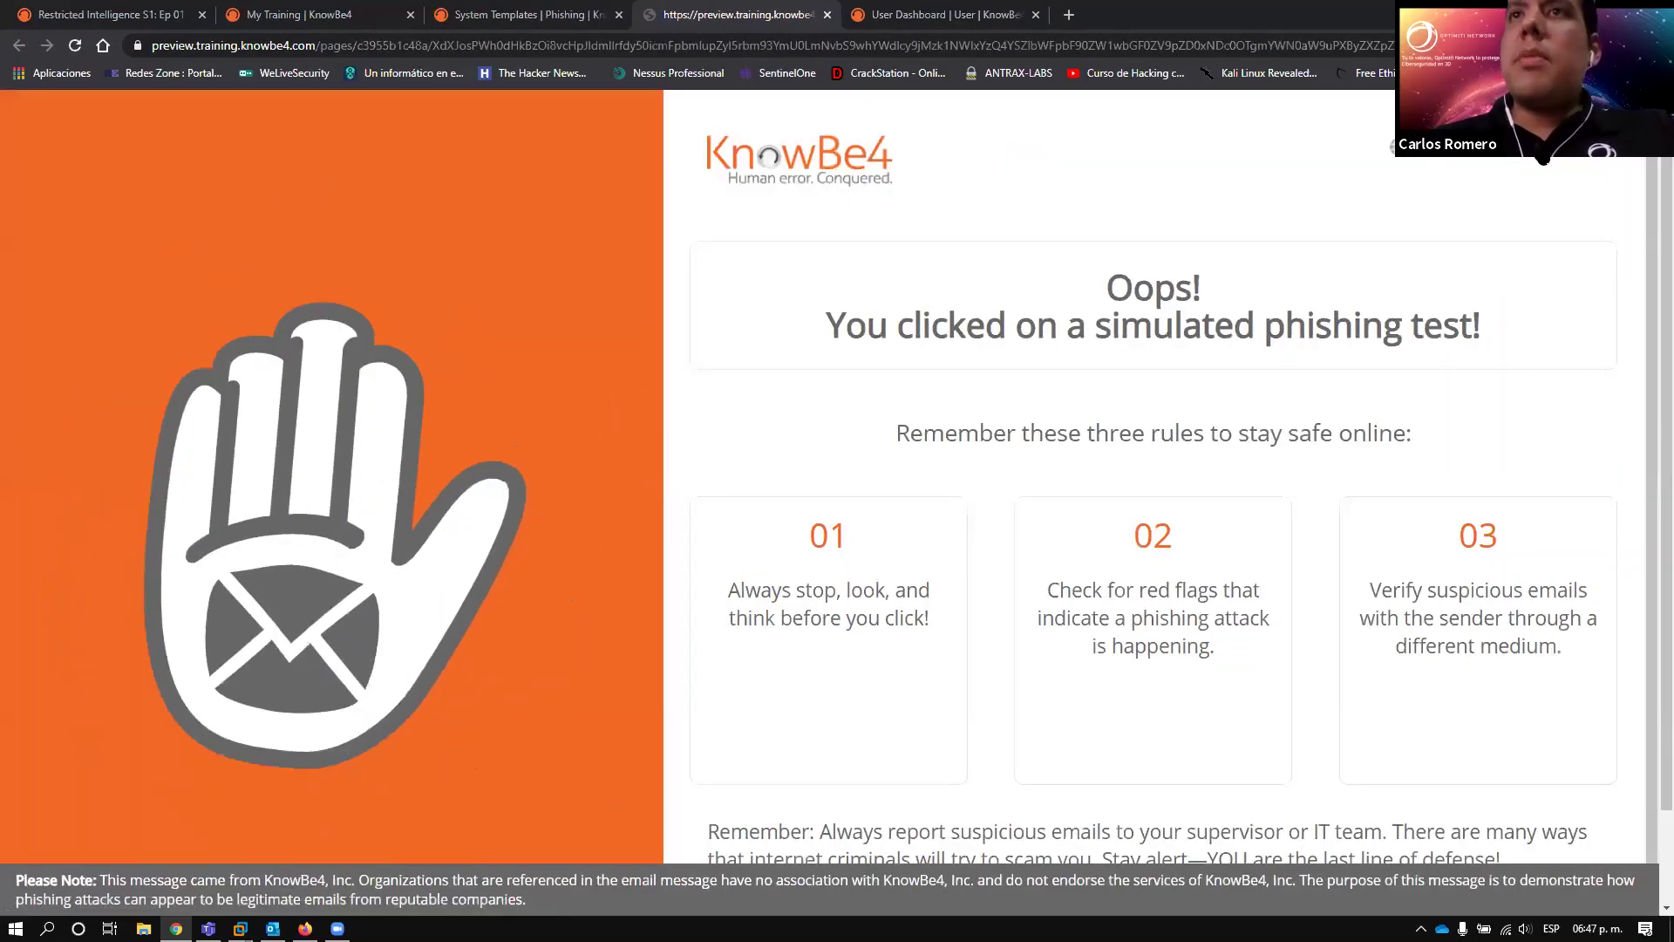
# - Preview the landing page in Español (Latinoamérica) with its 'Uy! Hizo clic' warning, then go back to System Templates
pyautogui.click(1543, 157)
pyautogui.scroll(-10, 1517, 292)
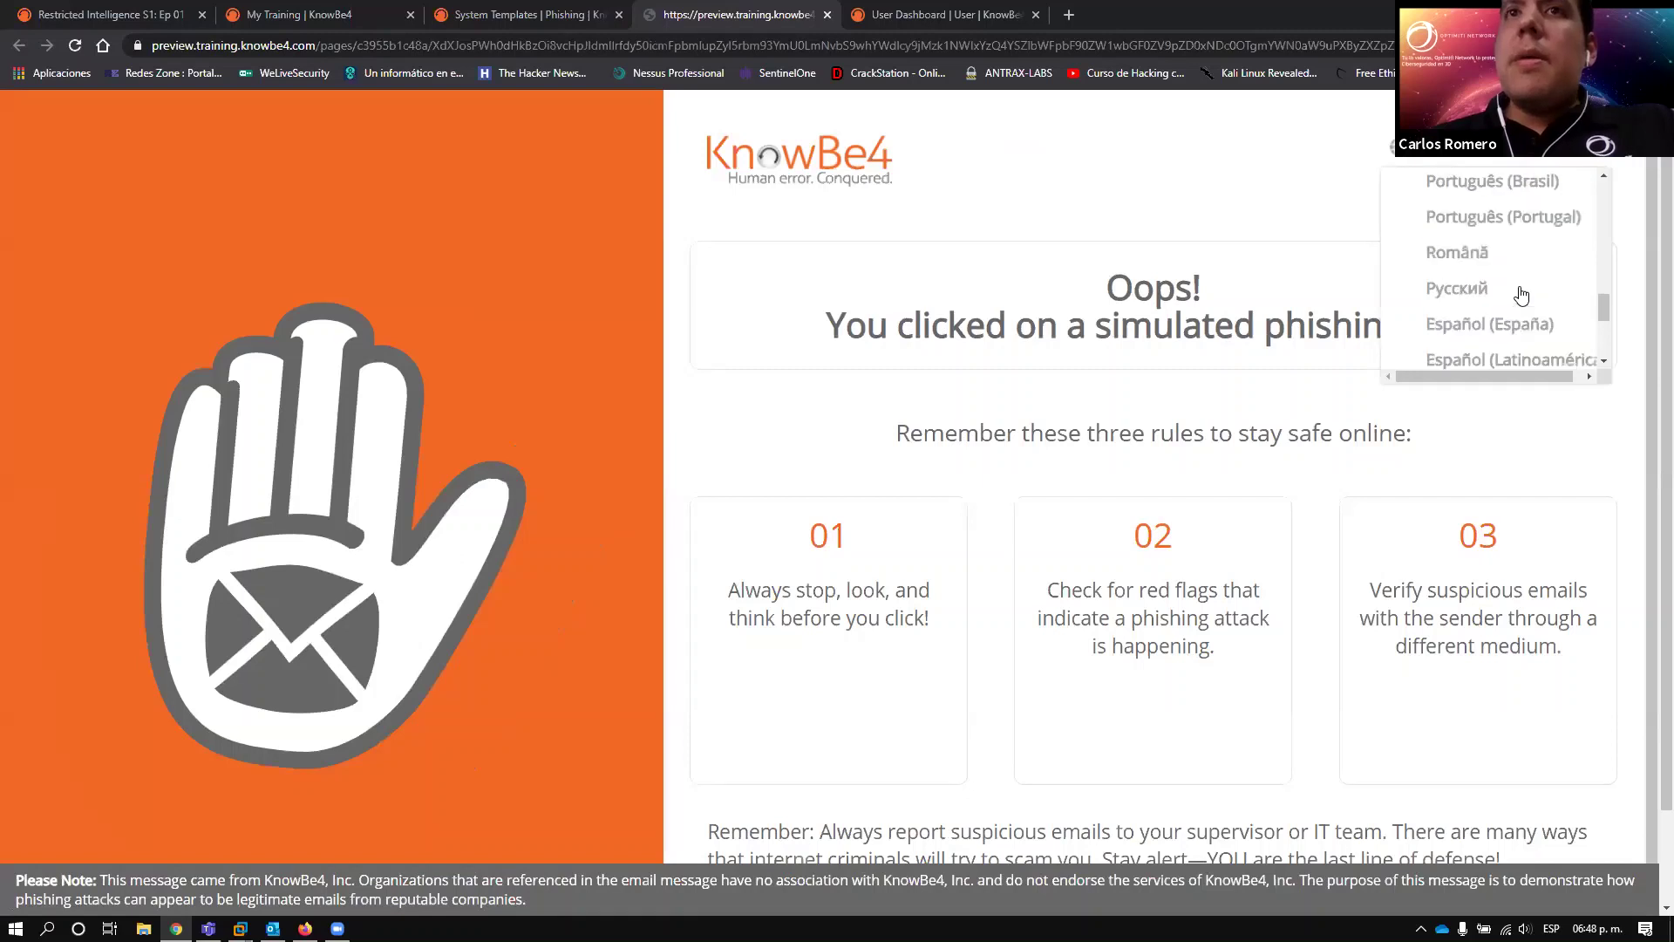
pyautogui.scroll(-6, 1522, 295)
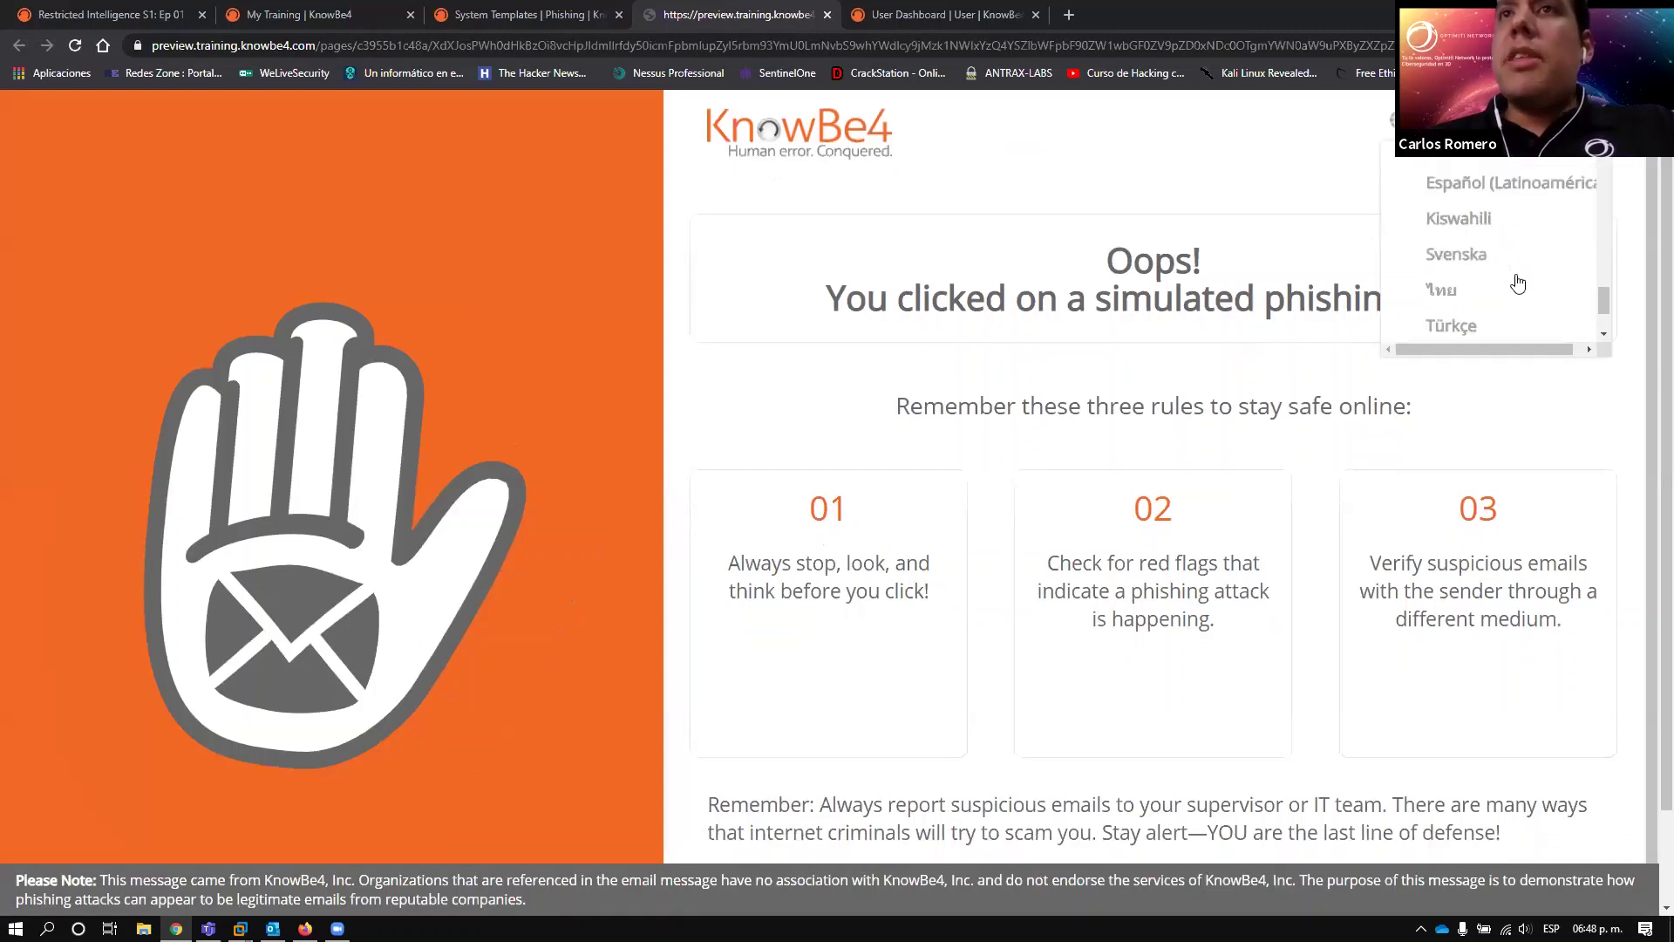
pyautogui.scroll(3, 1519, 284)
pyautogui.click(1525, 262)
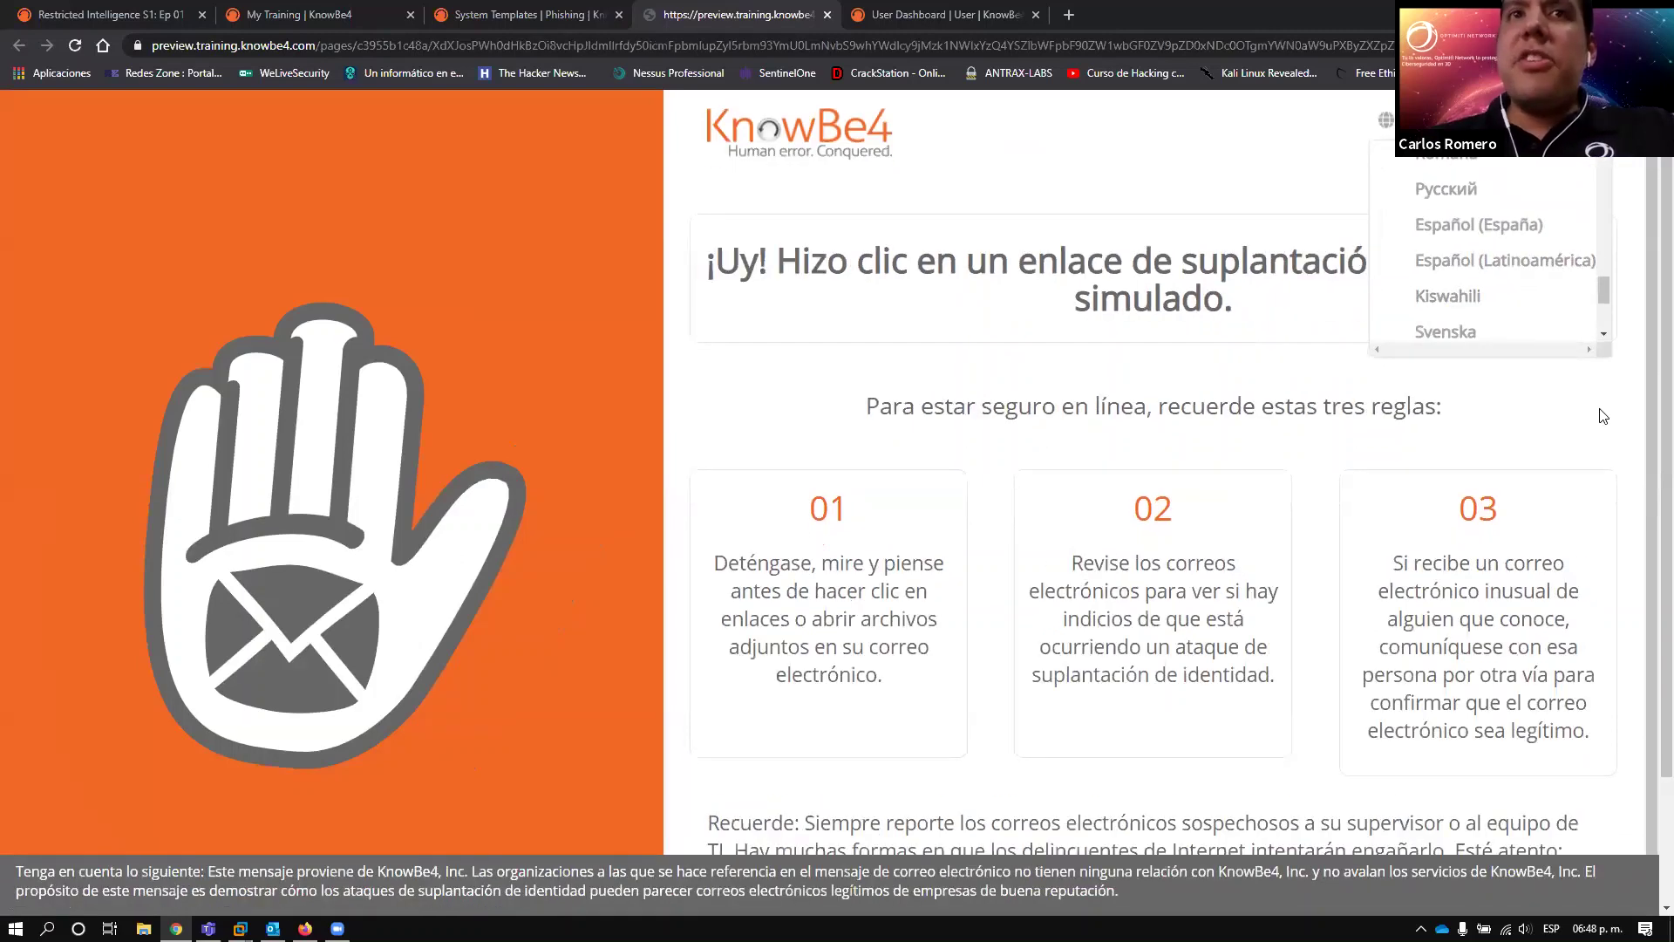
pyautogui.click(1602, 378)
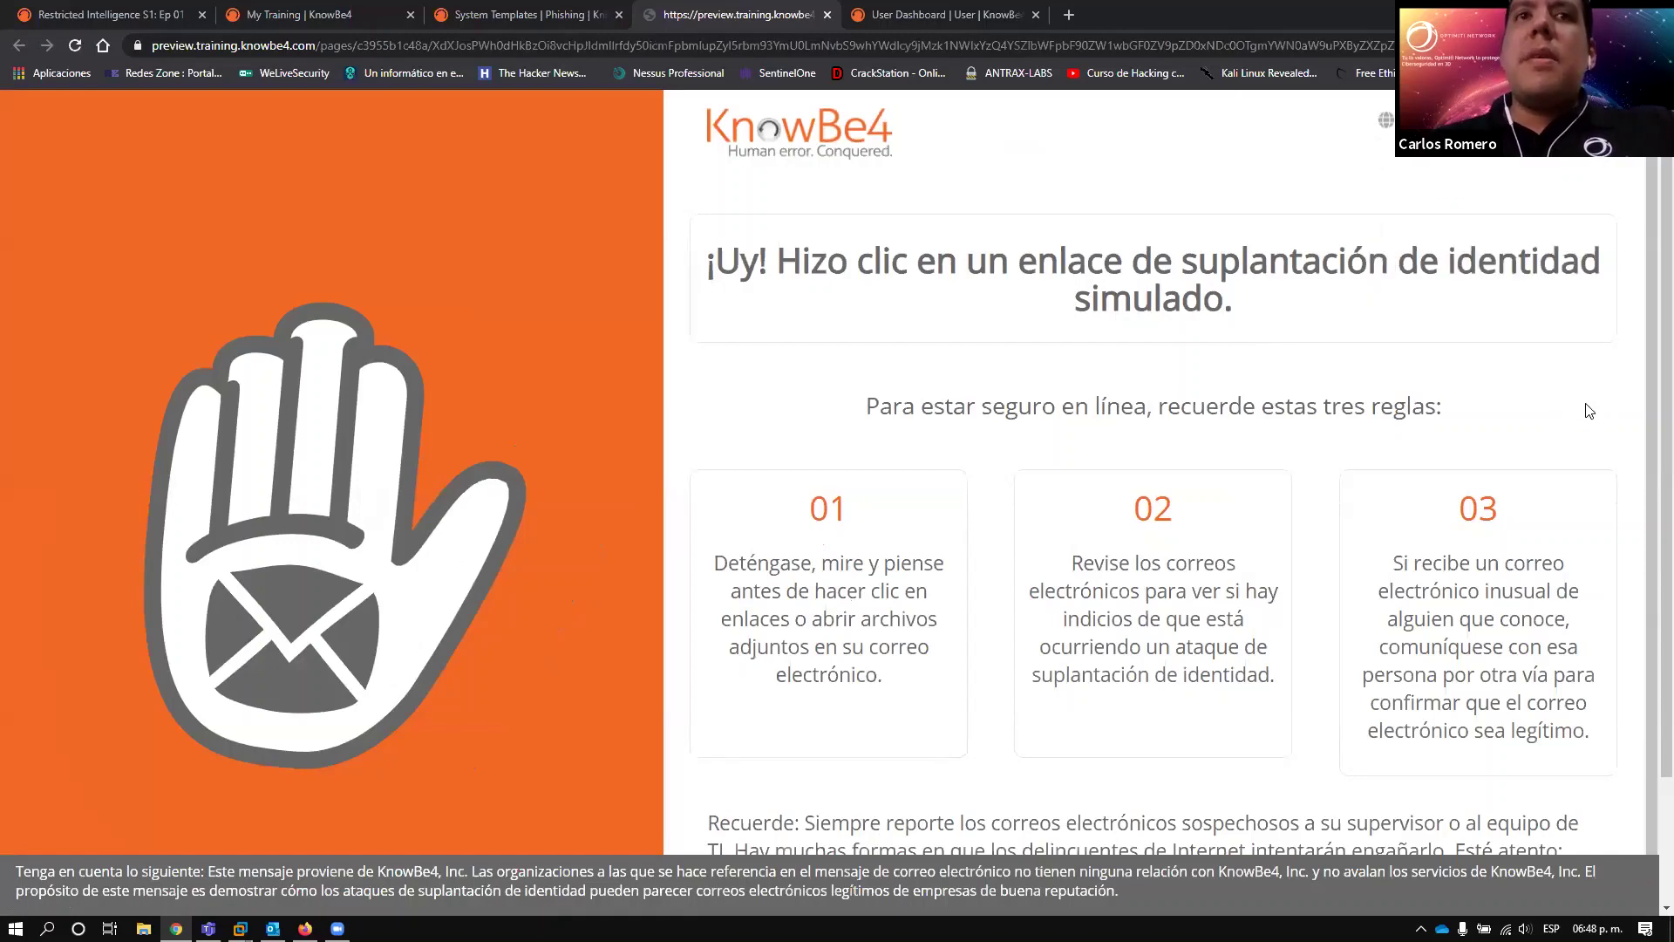
pyautogui.scroll(-1, 1589, 410)
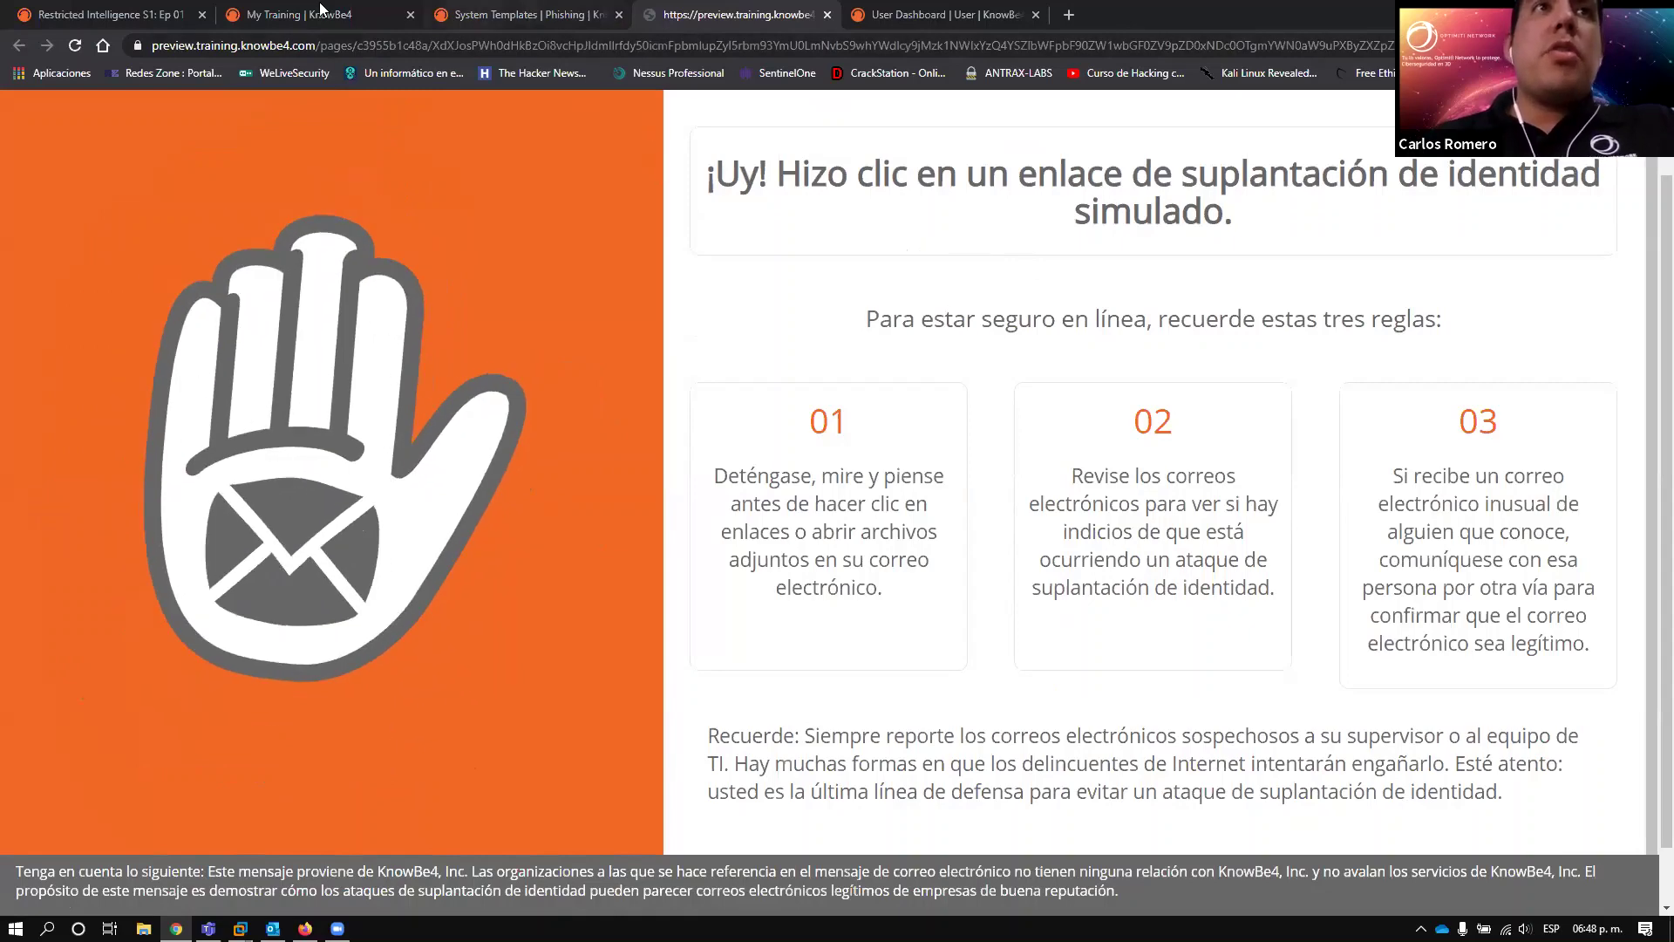
pyautogui.click(550, 16)
# - Close the email preview and open 'BancaNET: Acceso bloqueado temporalmente por seguridad (Enlace)' from the Spanish - Latin America list
pyautogui.click(1469, 385)
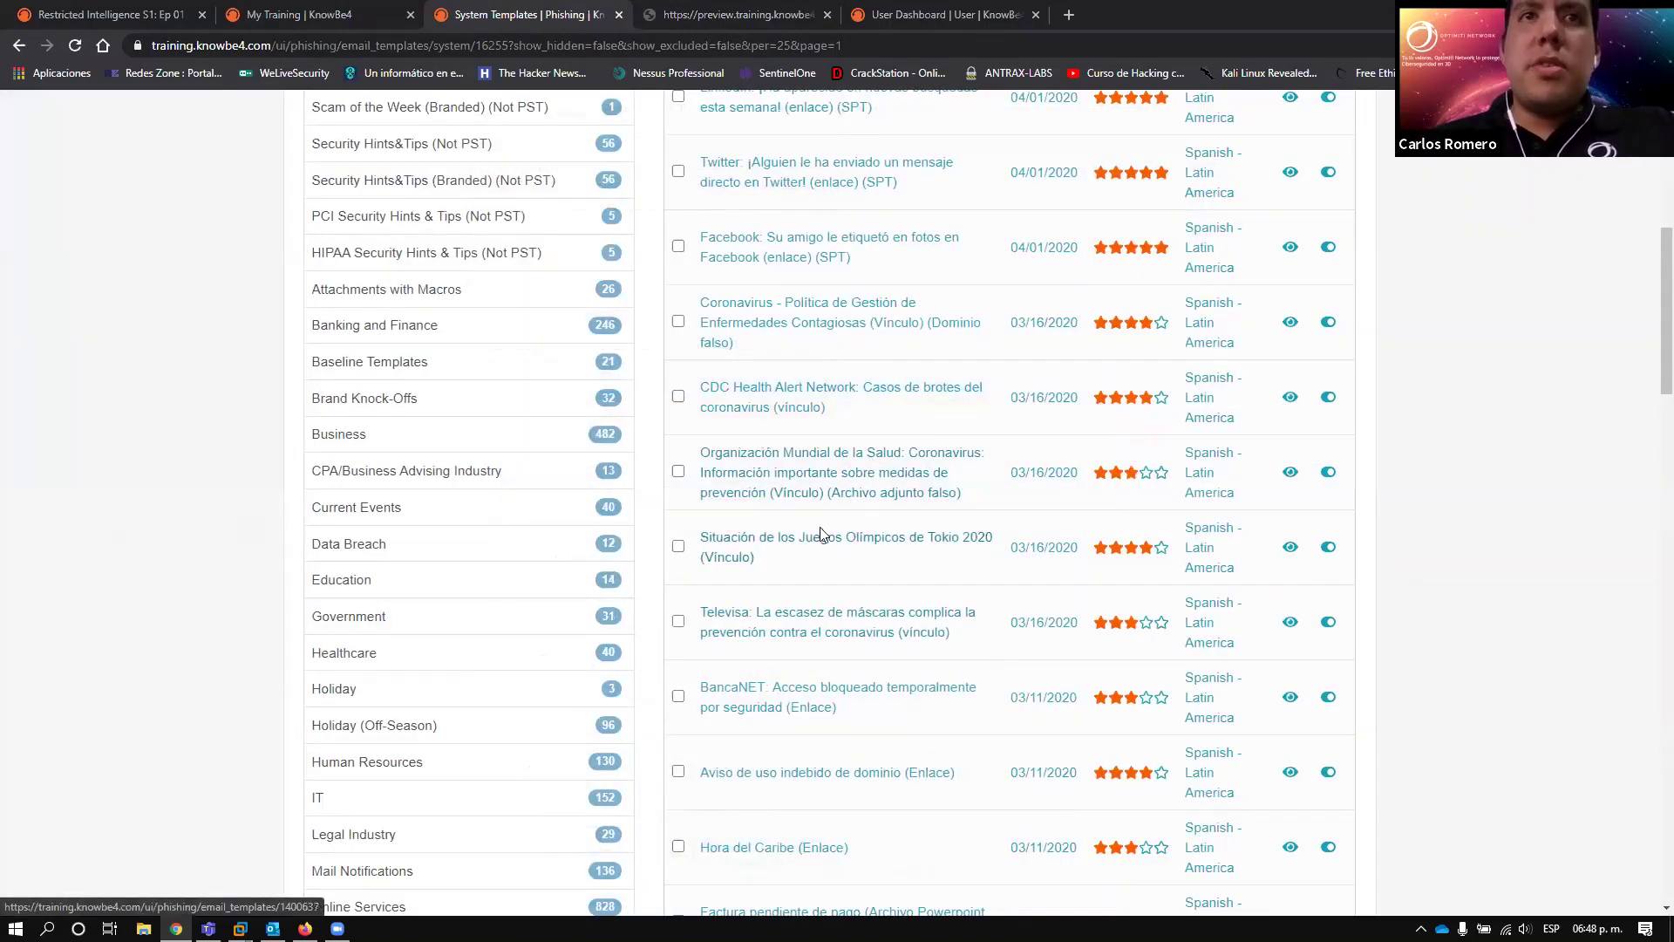
pyautogui.scroll(1, 817, 548)
pyautogui.scroll(4, 817, 548)
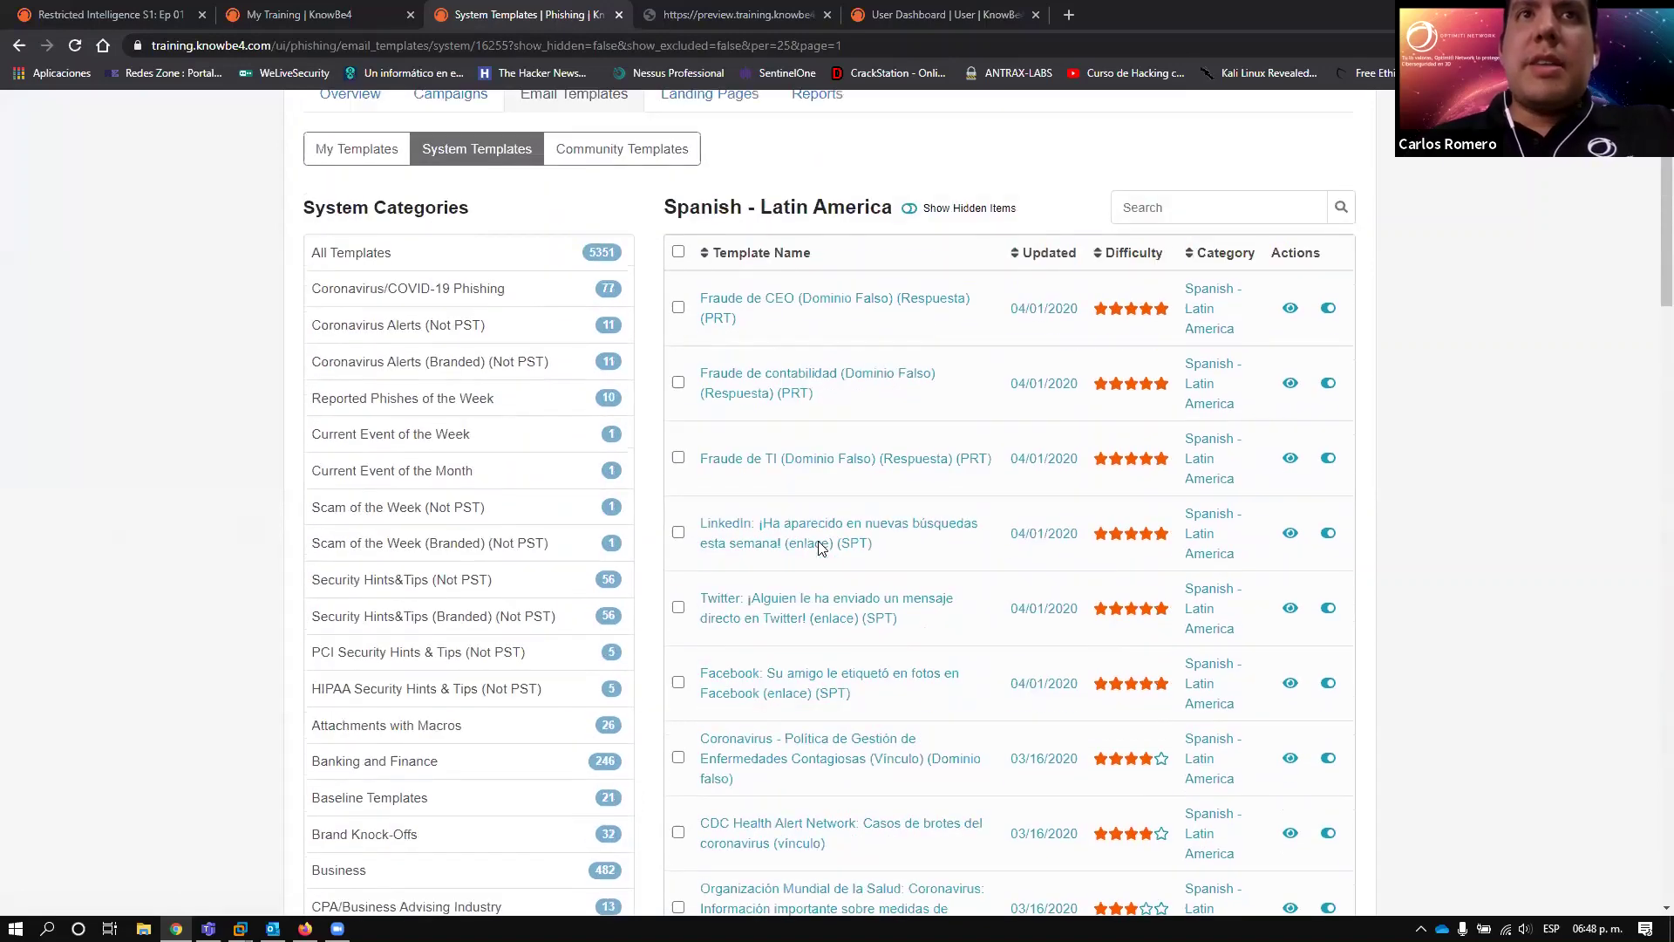
pyautogui.scroll(-3, 859, 624)
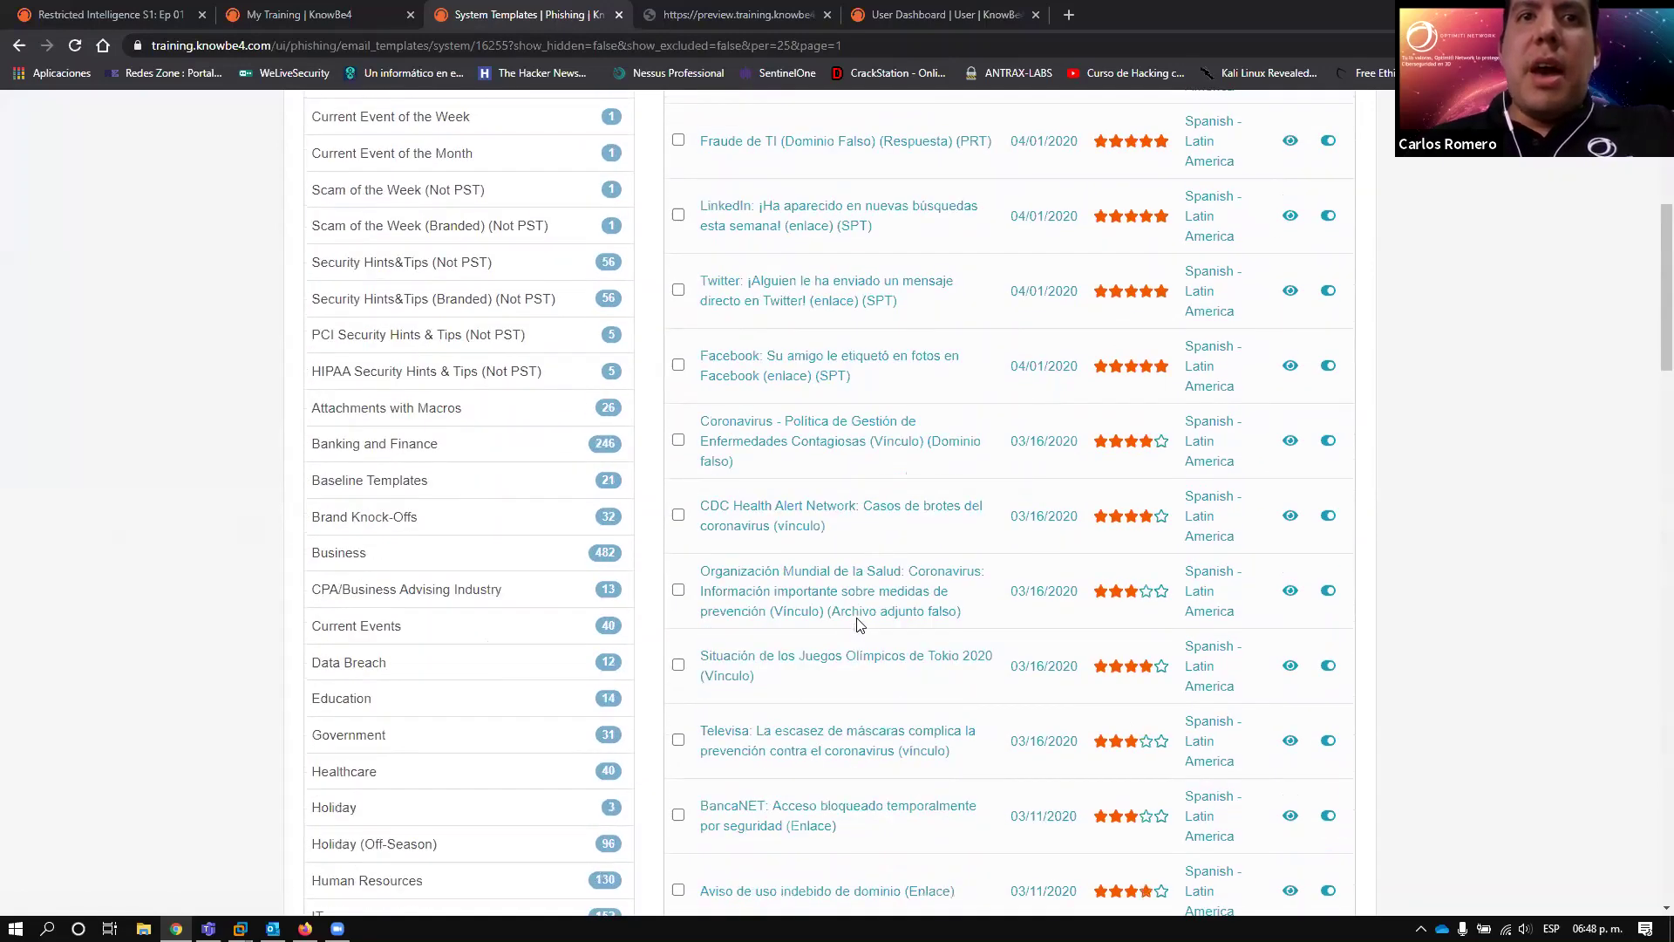
pyautogui.click(868, 777)
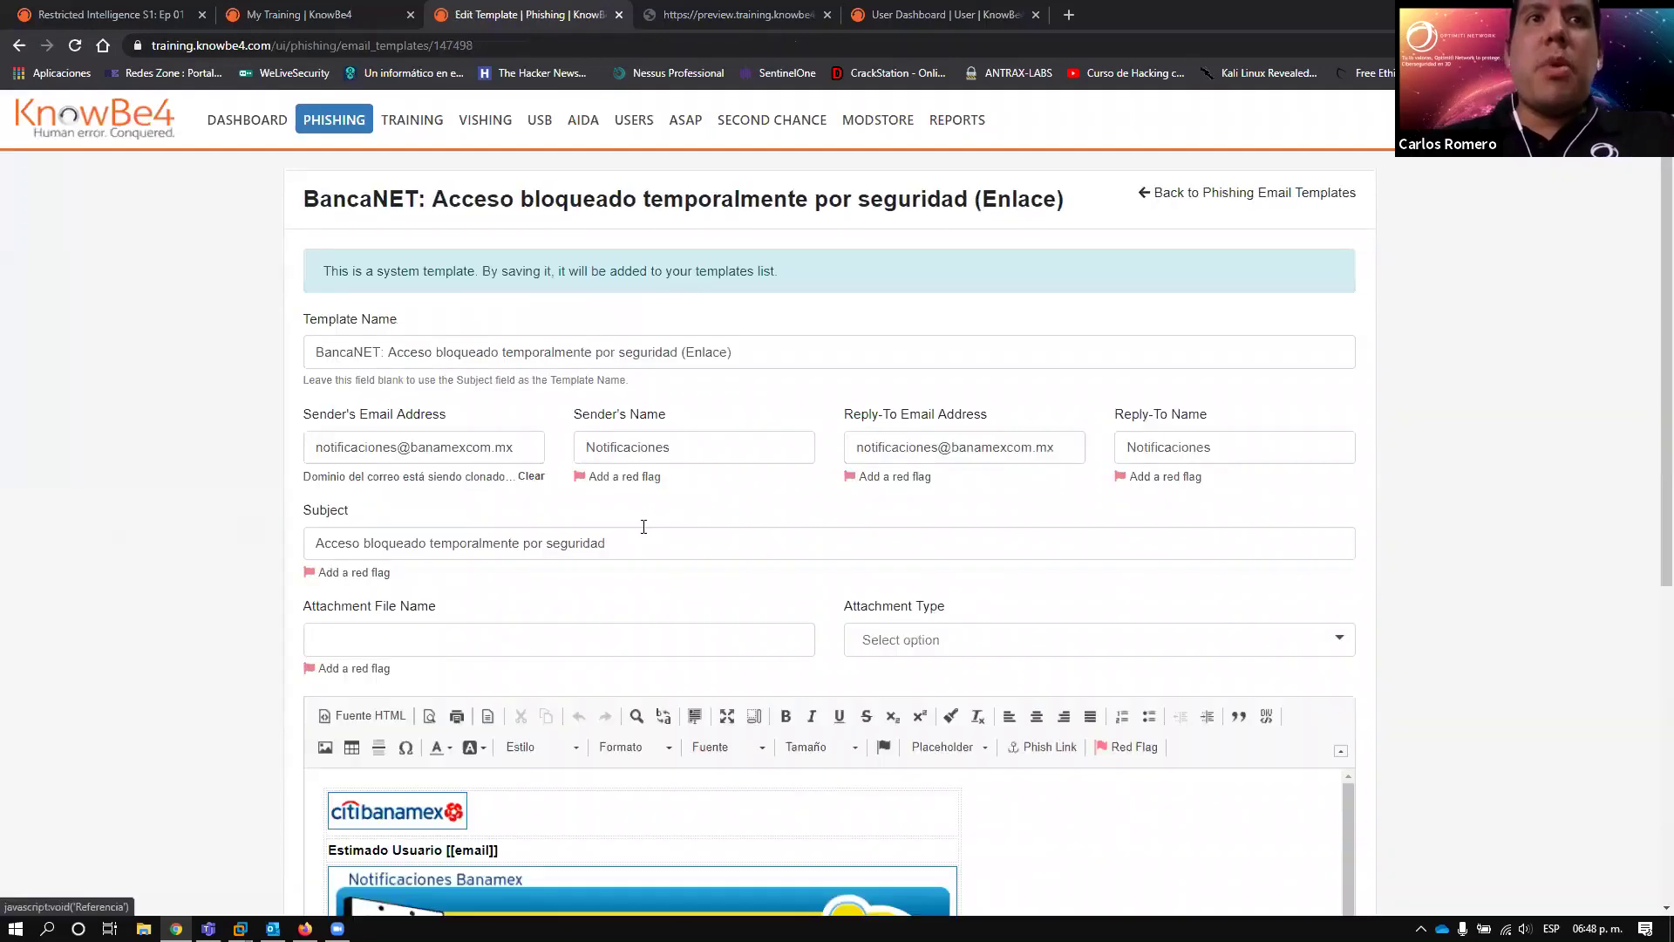
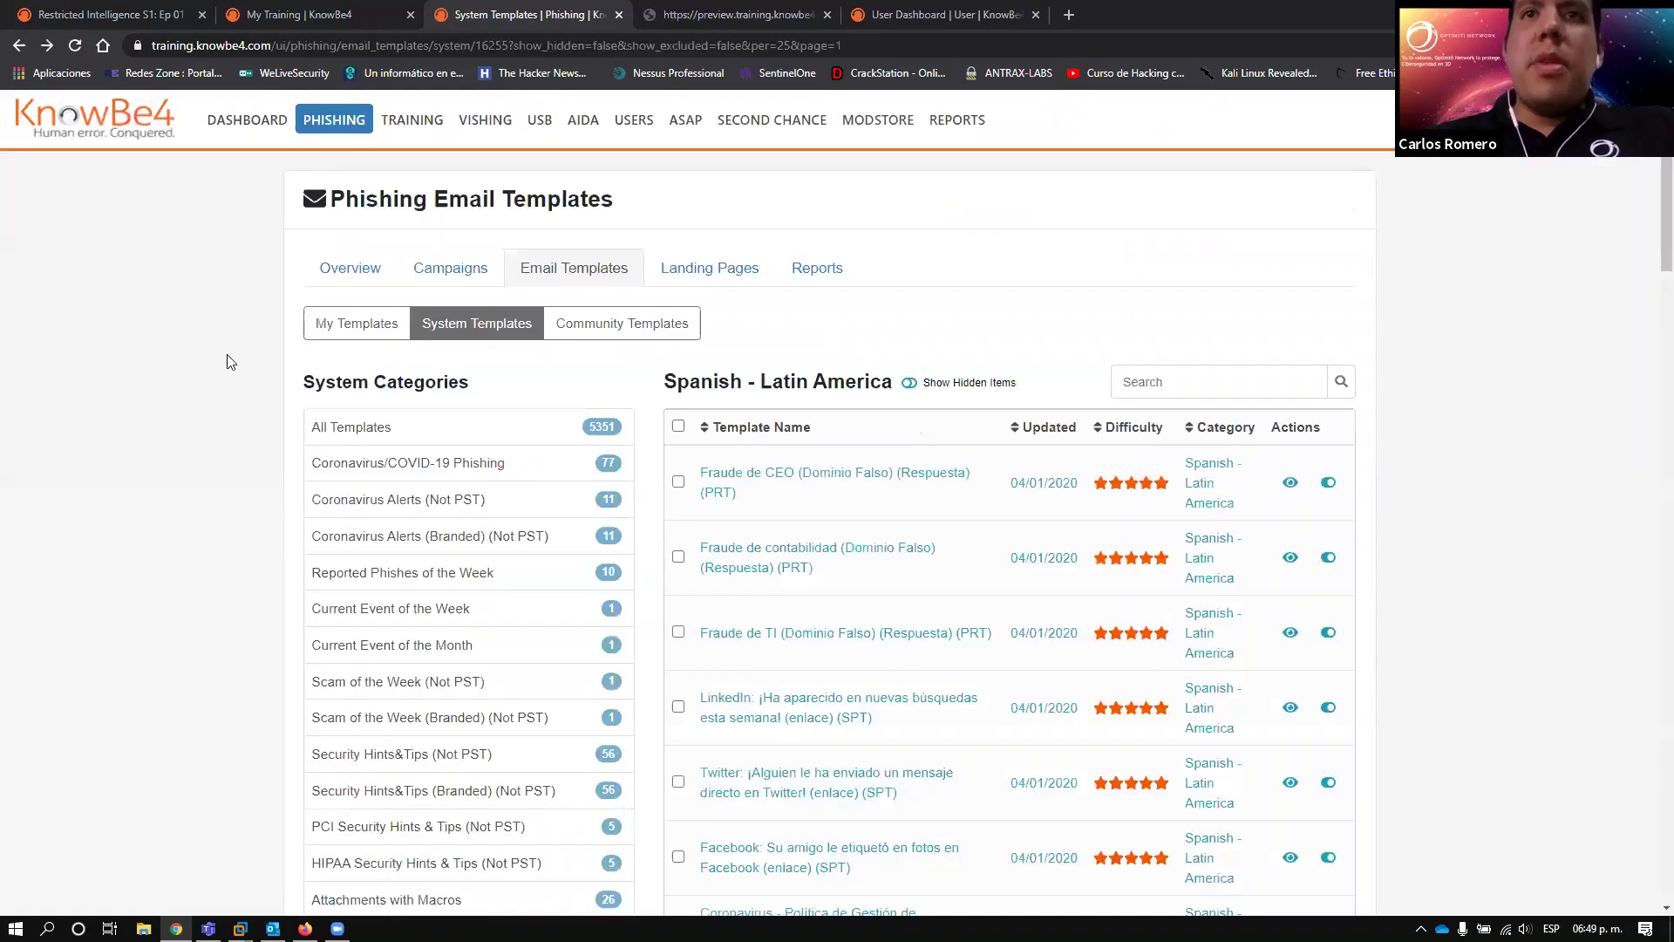
# - Finish scrolling the Spanish - Latin America templates and switch to the Landing Pages section
pyautogui.scroll(-2, 942, 393)
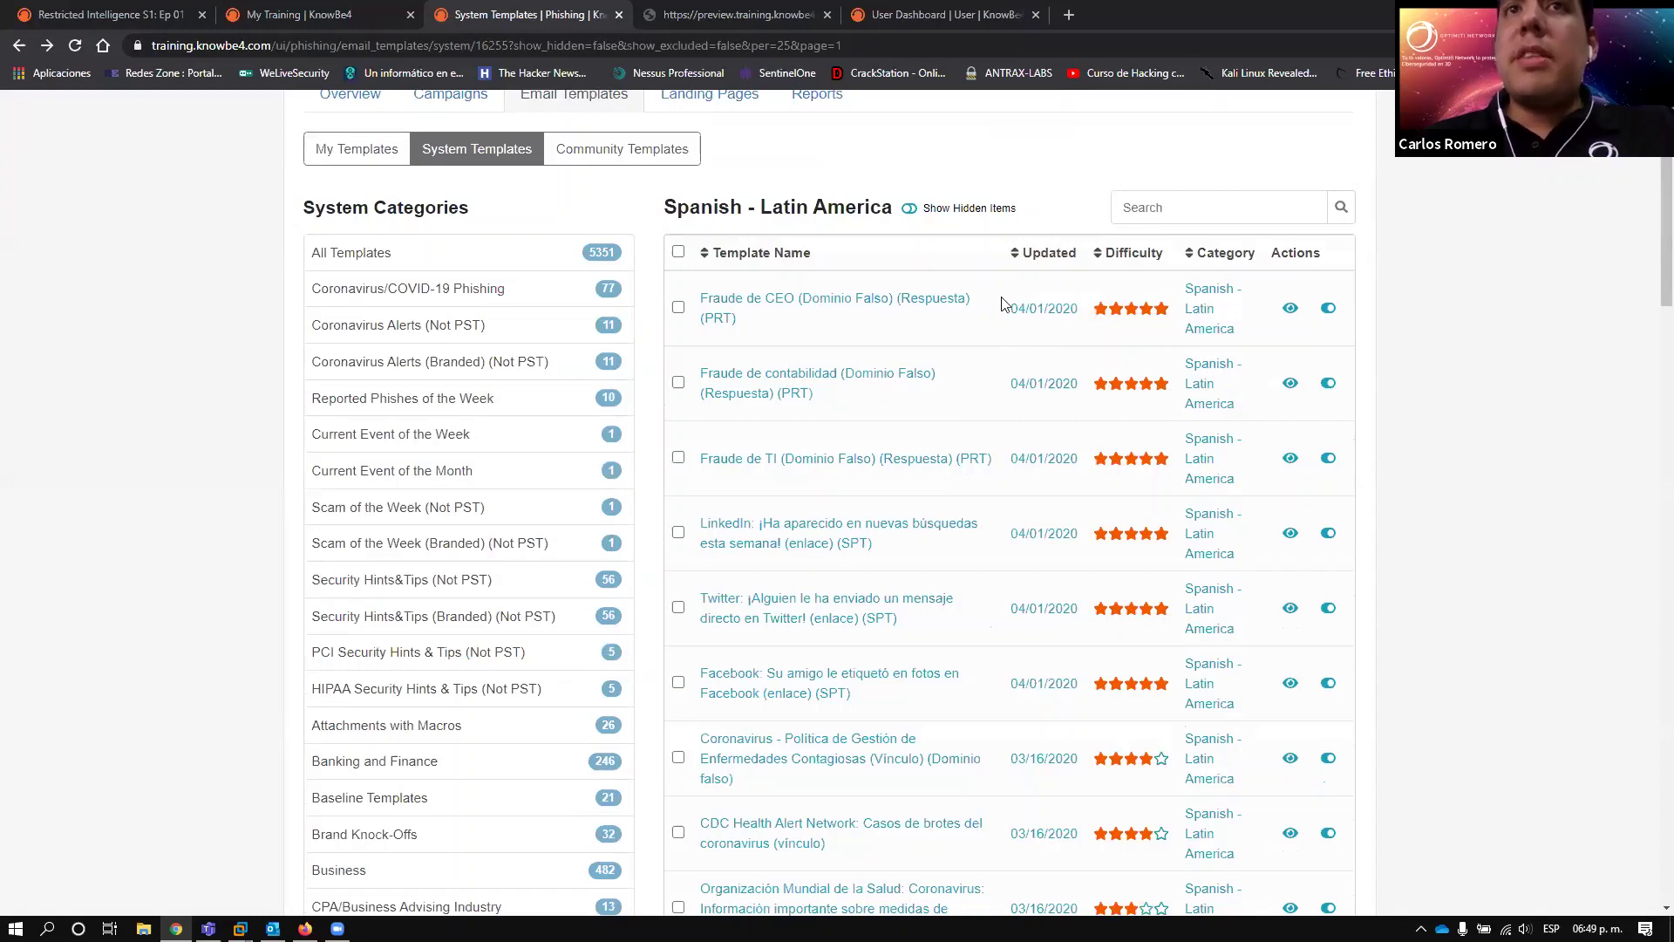
pyautogui.click(1095, 342)
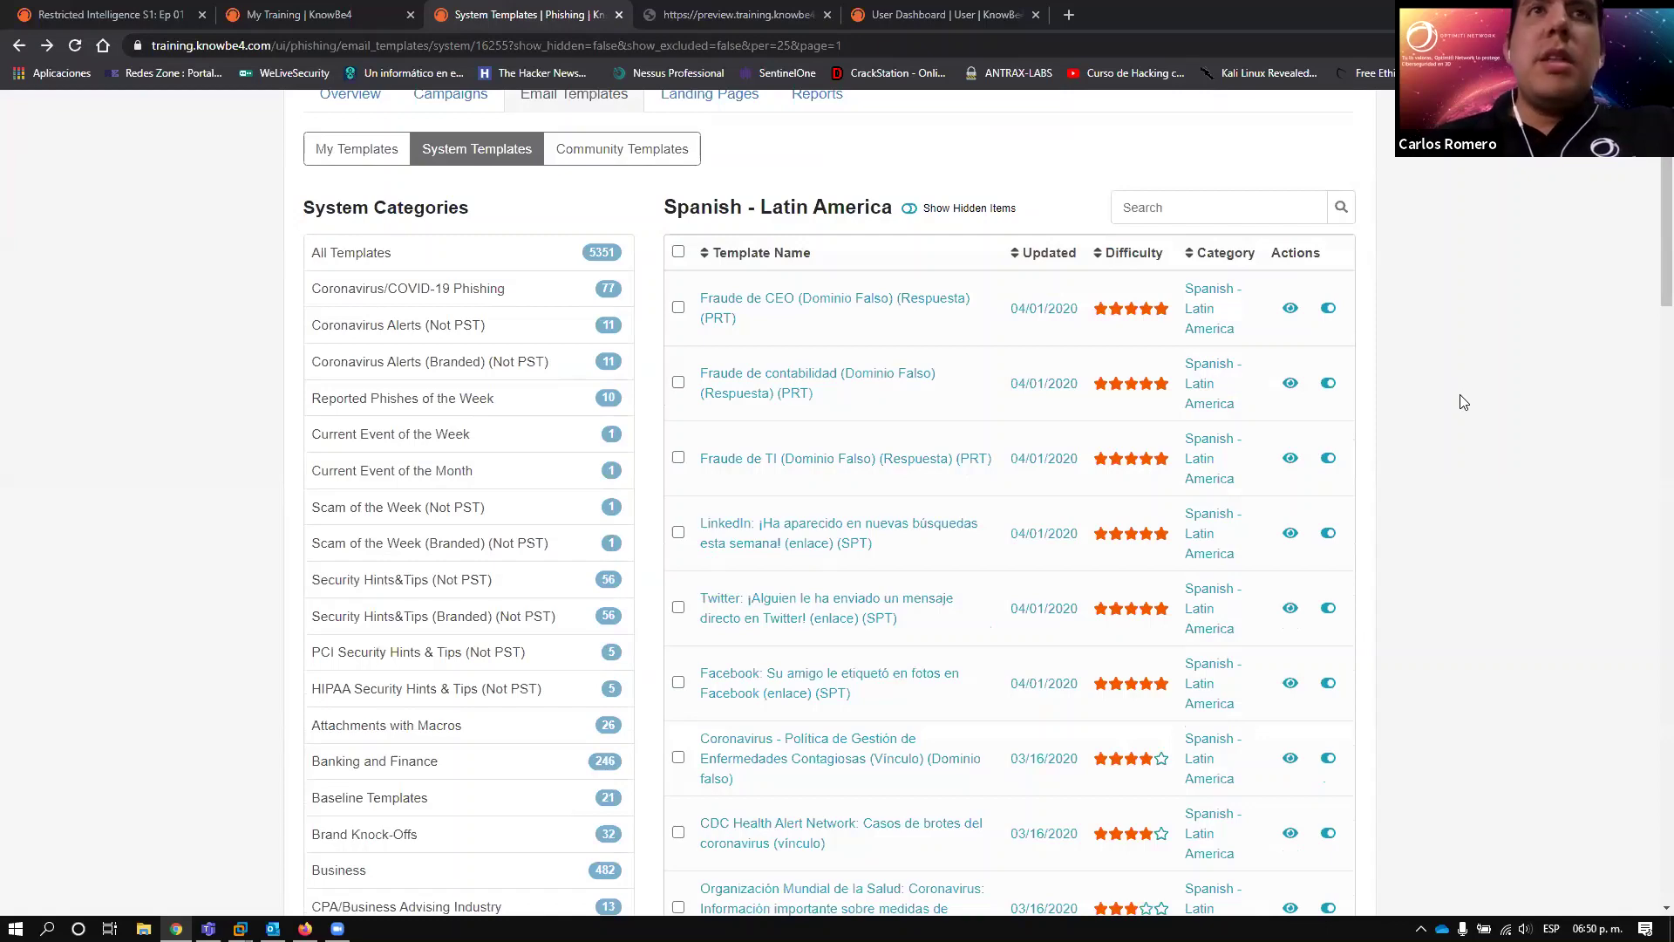
pyautogui.scroll(2, 1457, 399)
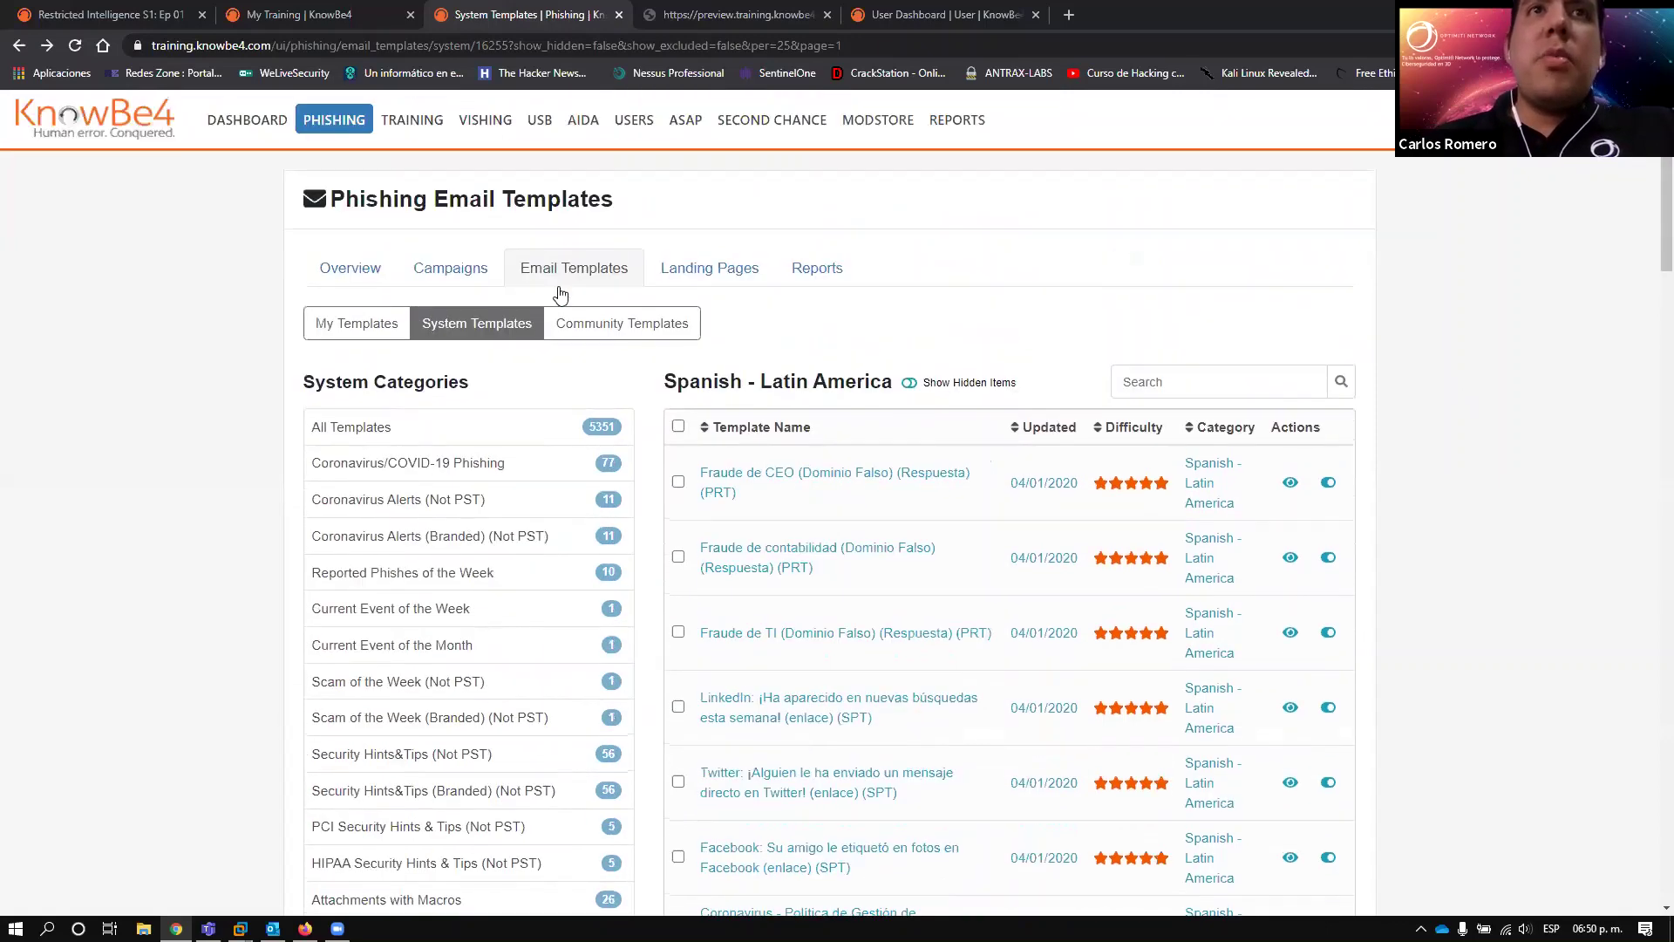
pyautogui.click(713, 269)
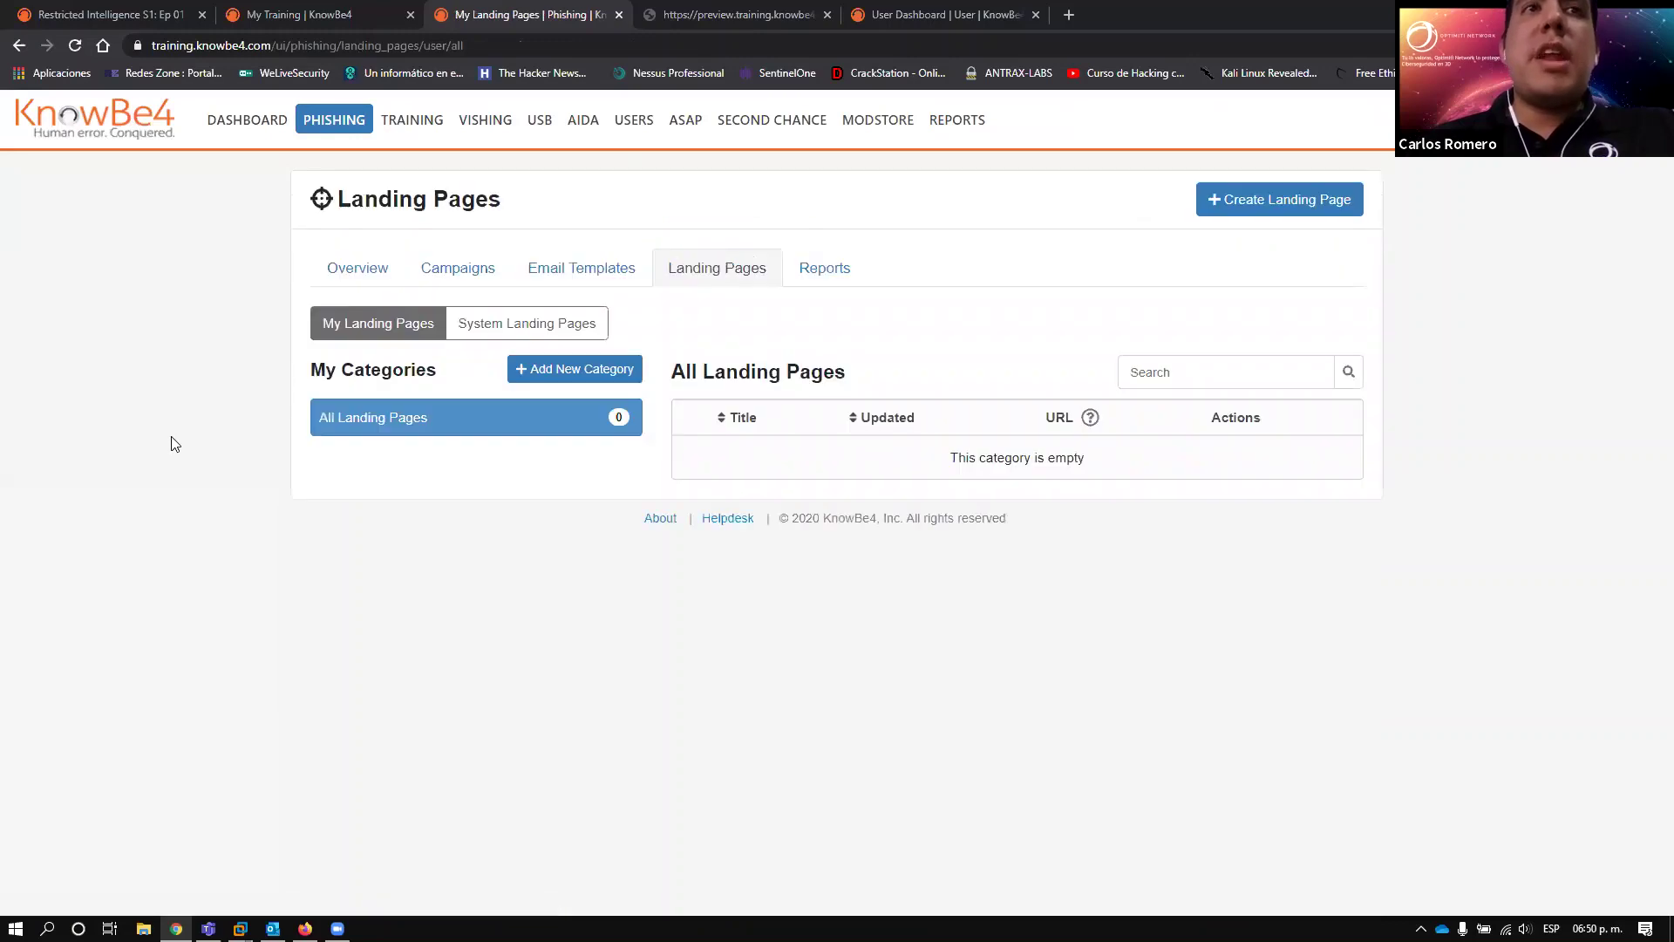
# - Filter the System Landing Pages to the Error Pages category
pyautogui.click(541, 325)
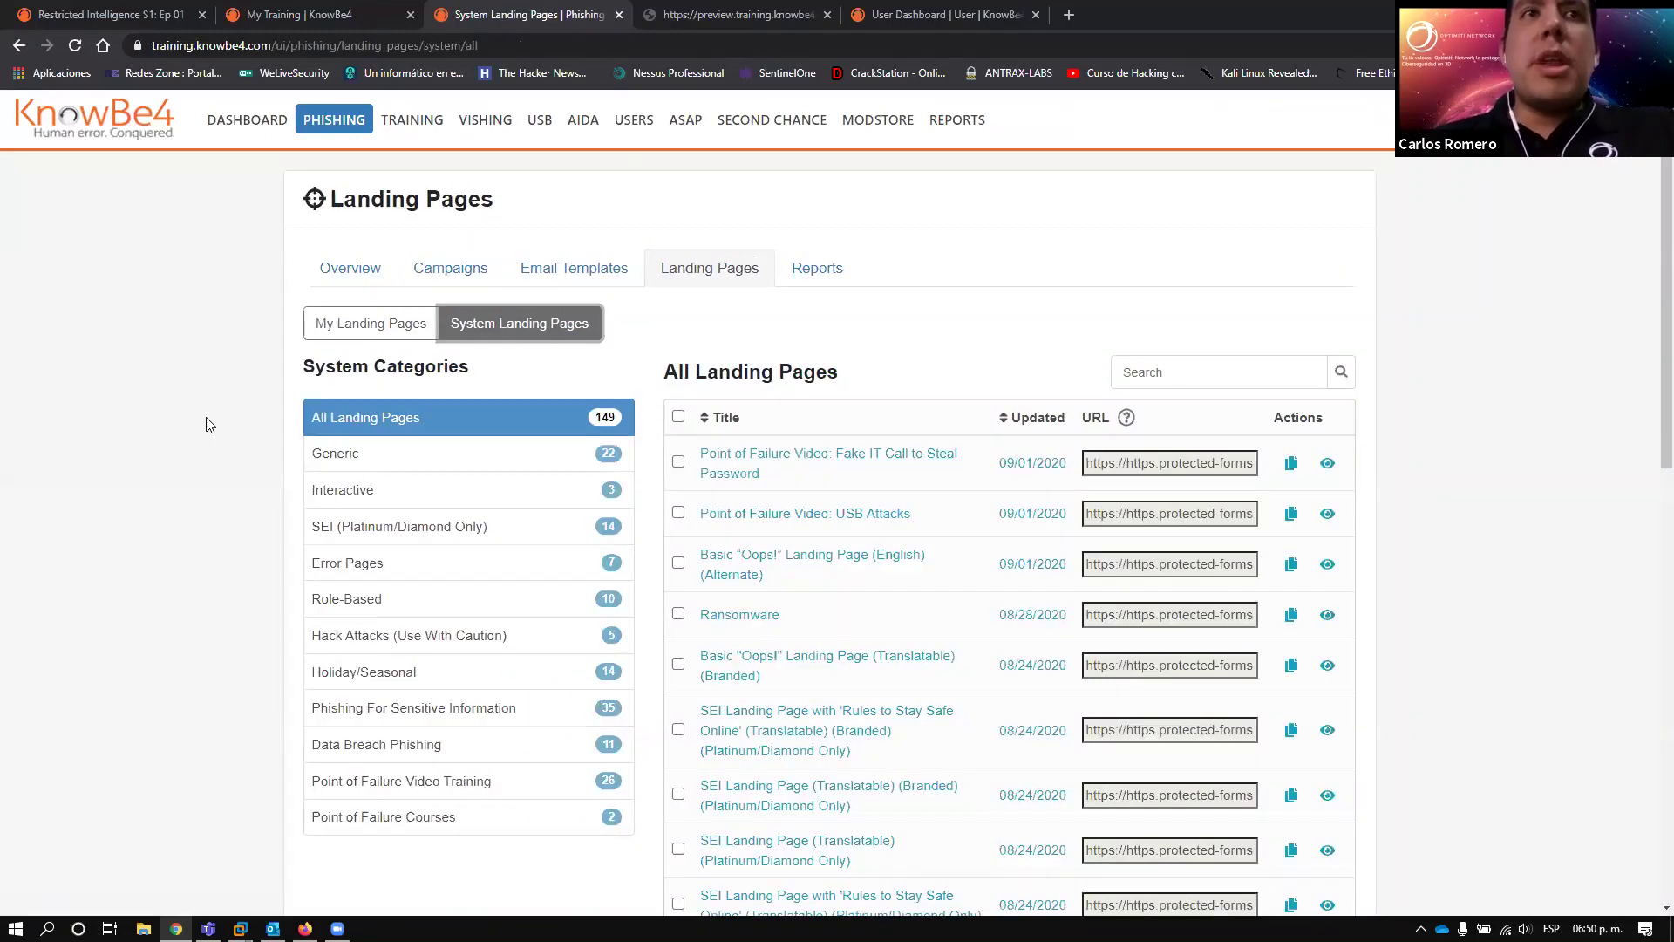
pyautogui.scroll(-1, 205, 424)
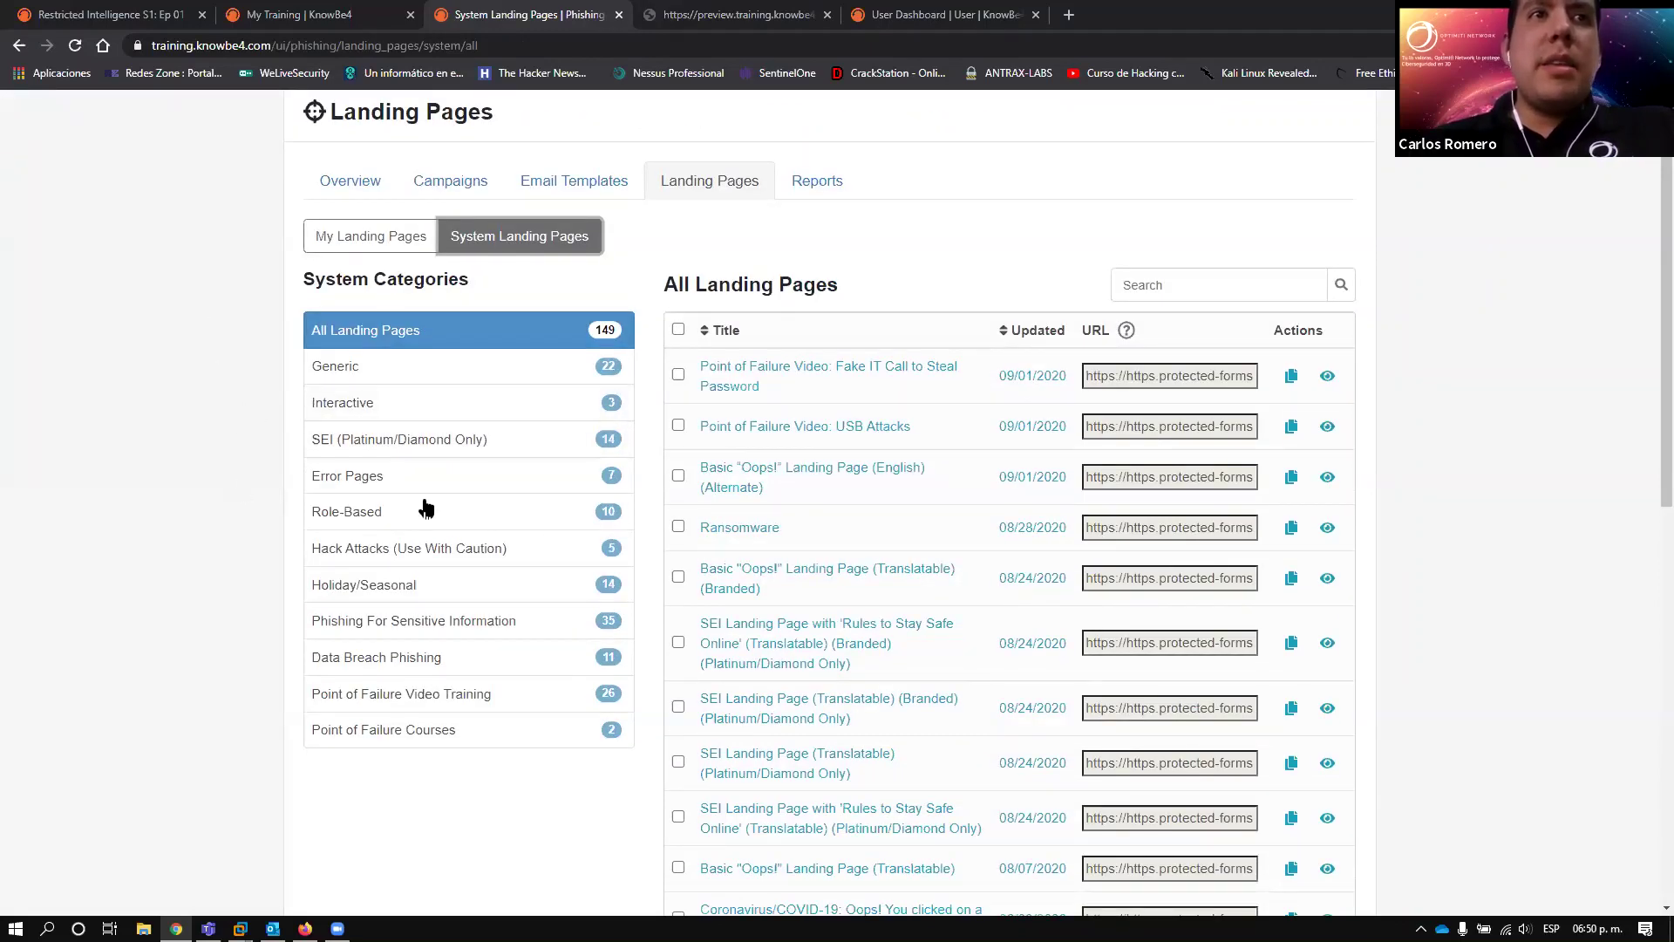
pyautogui.click(348, 477)
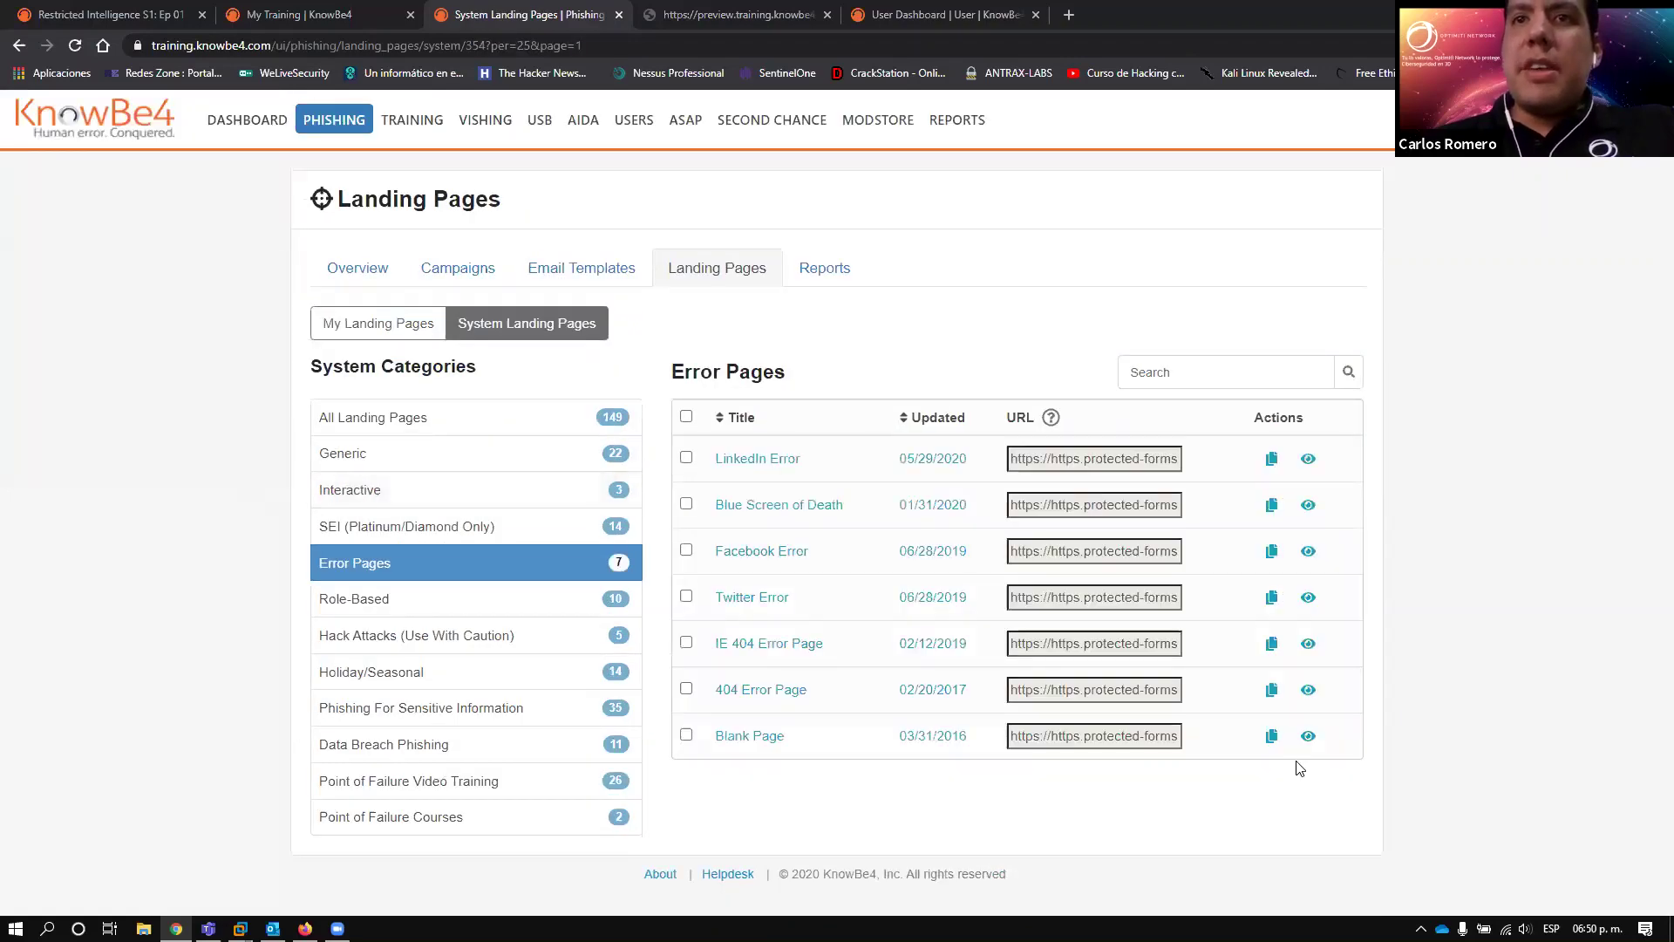
# - Preview the 404 Error Page landing page, then close the preview
pyautogui.moveTo(1307, 739); pyautogui.dragTo(1405, 710)
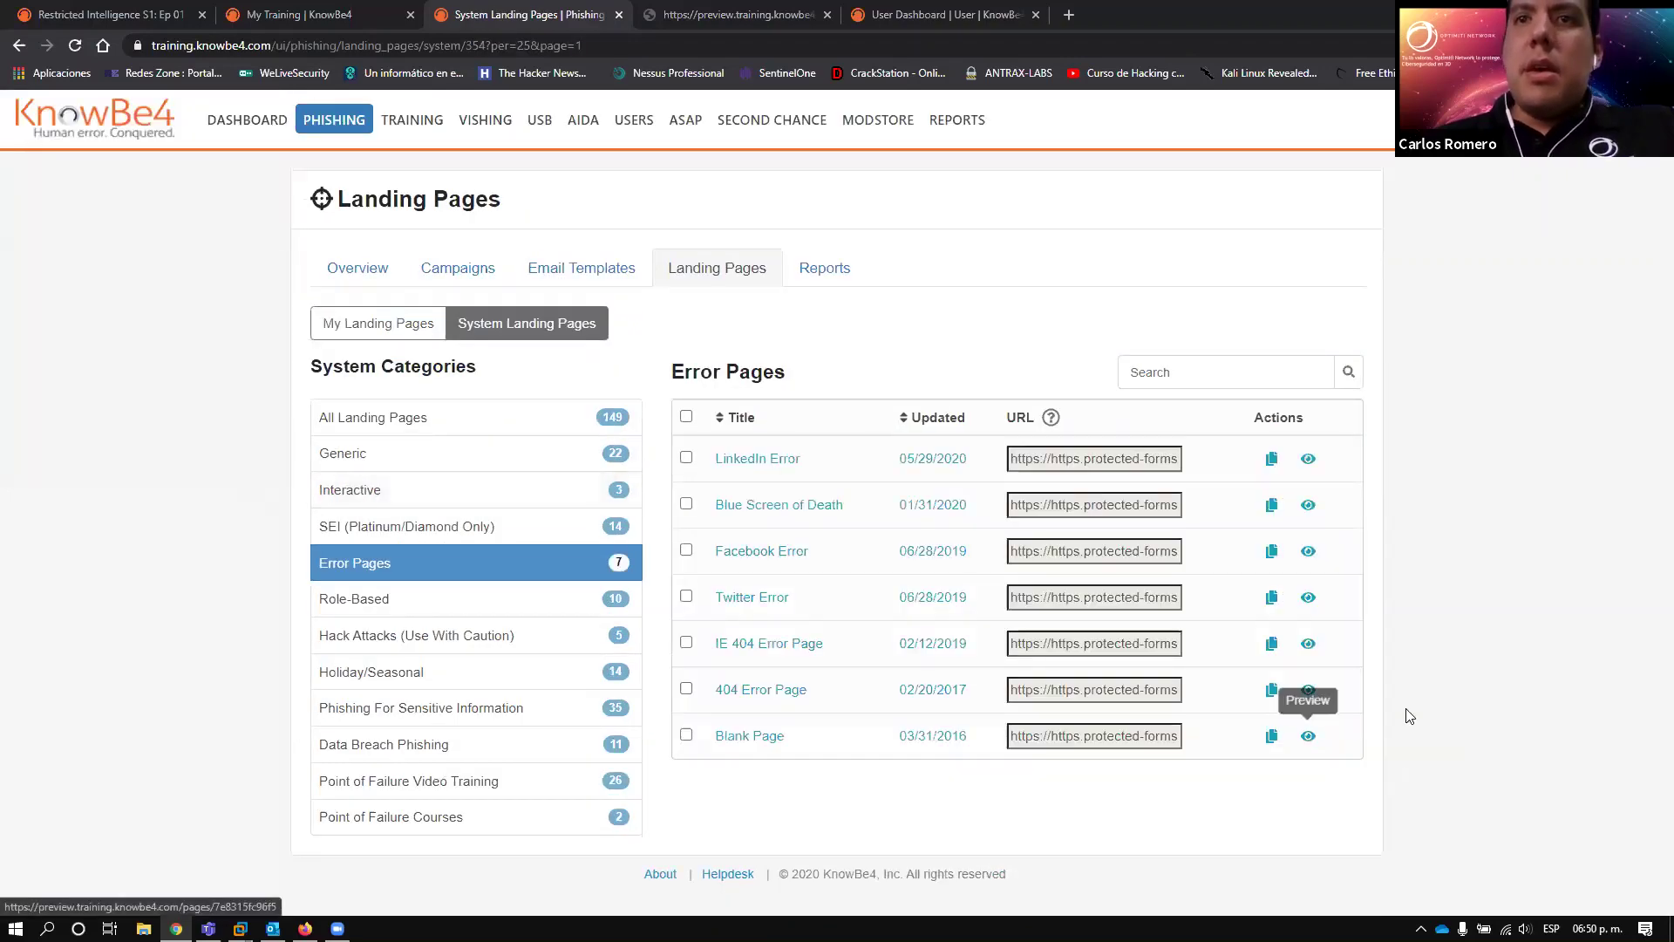
pyautogui.click(1307, 690)
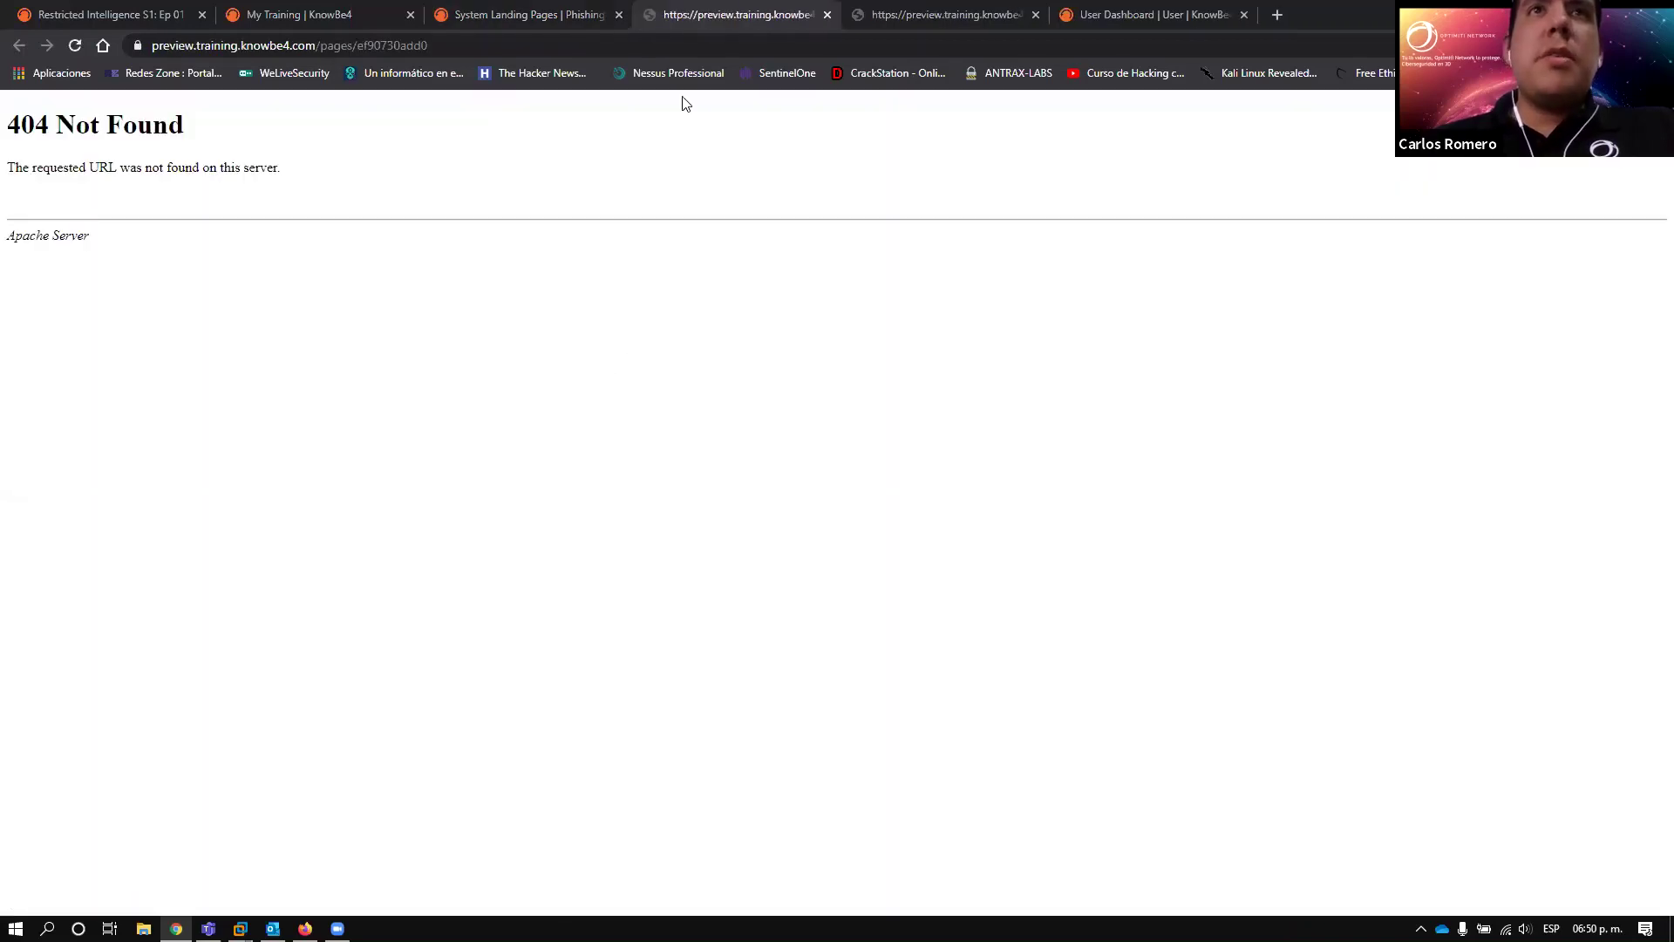
pyautogui.click(827, 15)
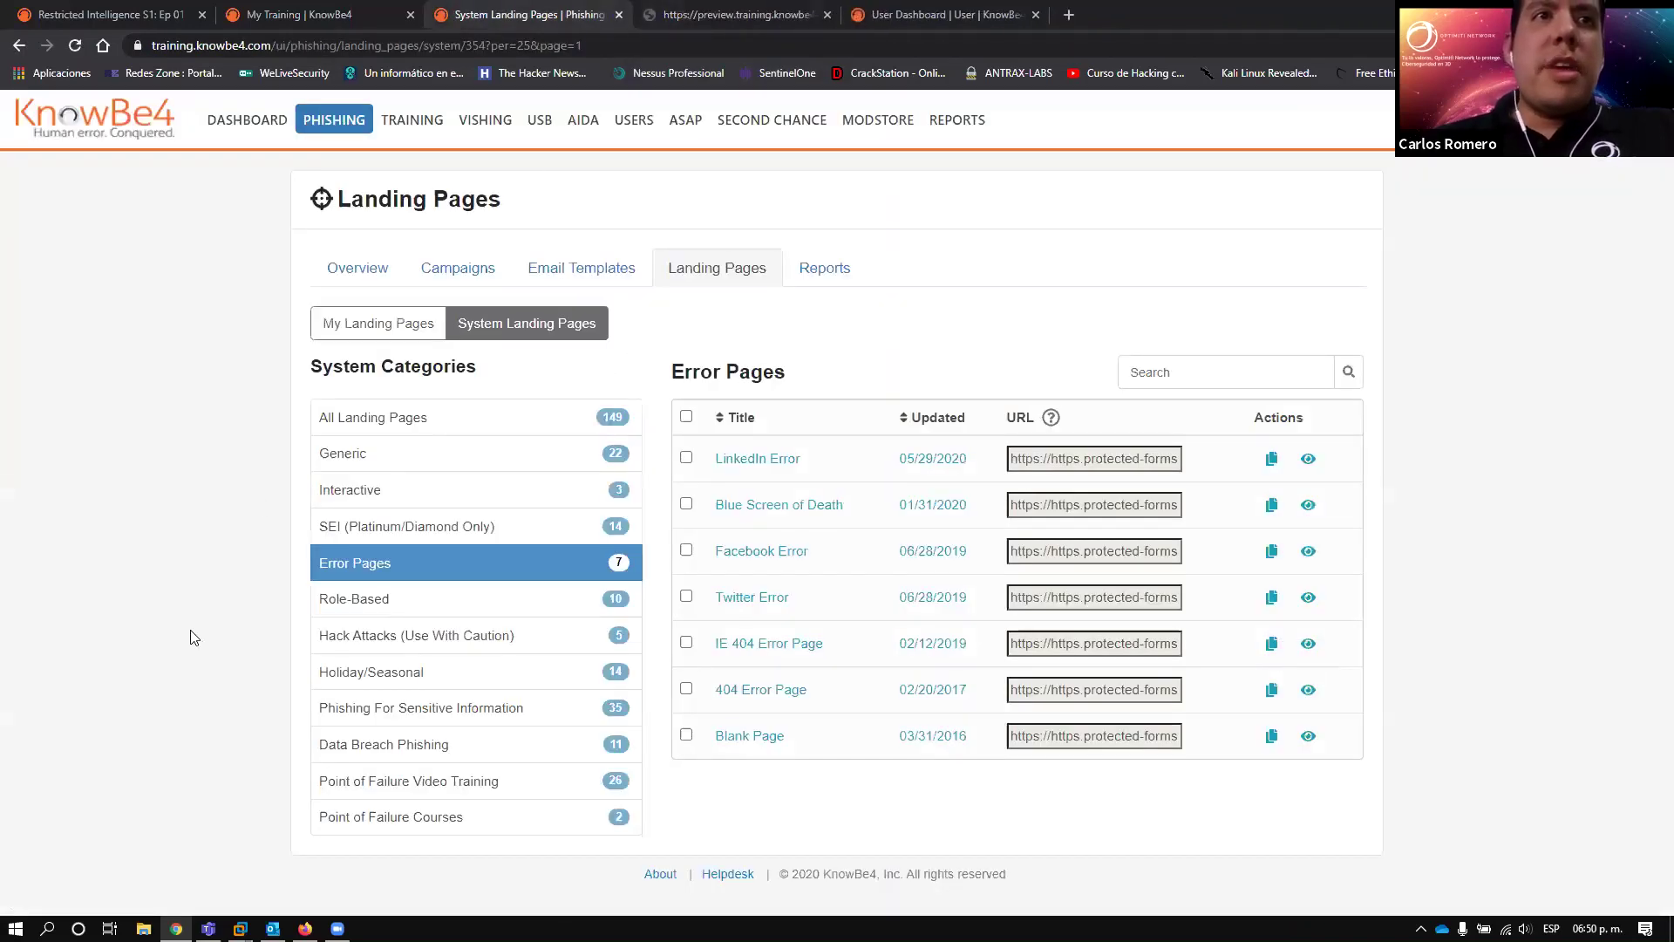
# - Show Phishing For Sensitive Information pages; preview Google Apps Login and Office 365 - New Sign-in Experience
pyautogui.click(440, 708)
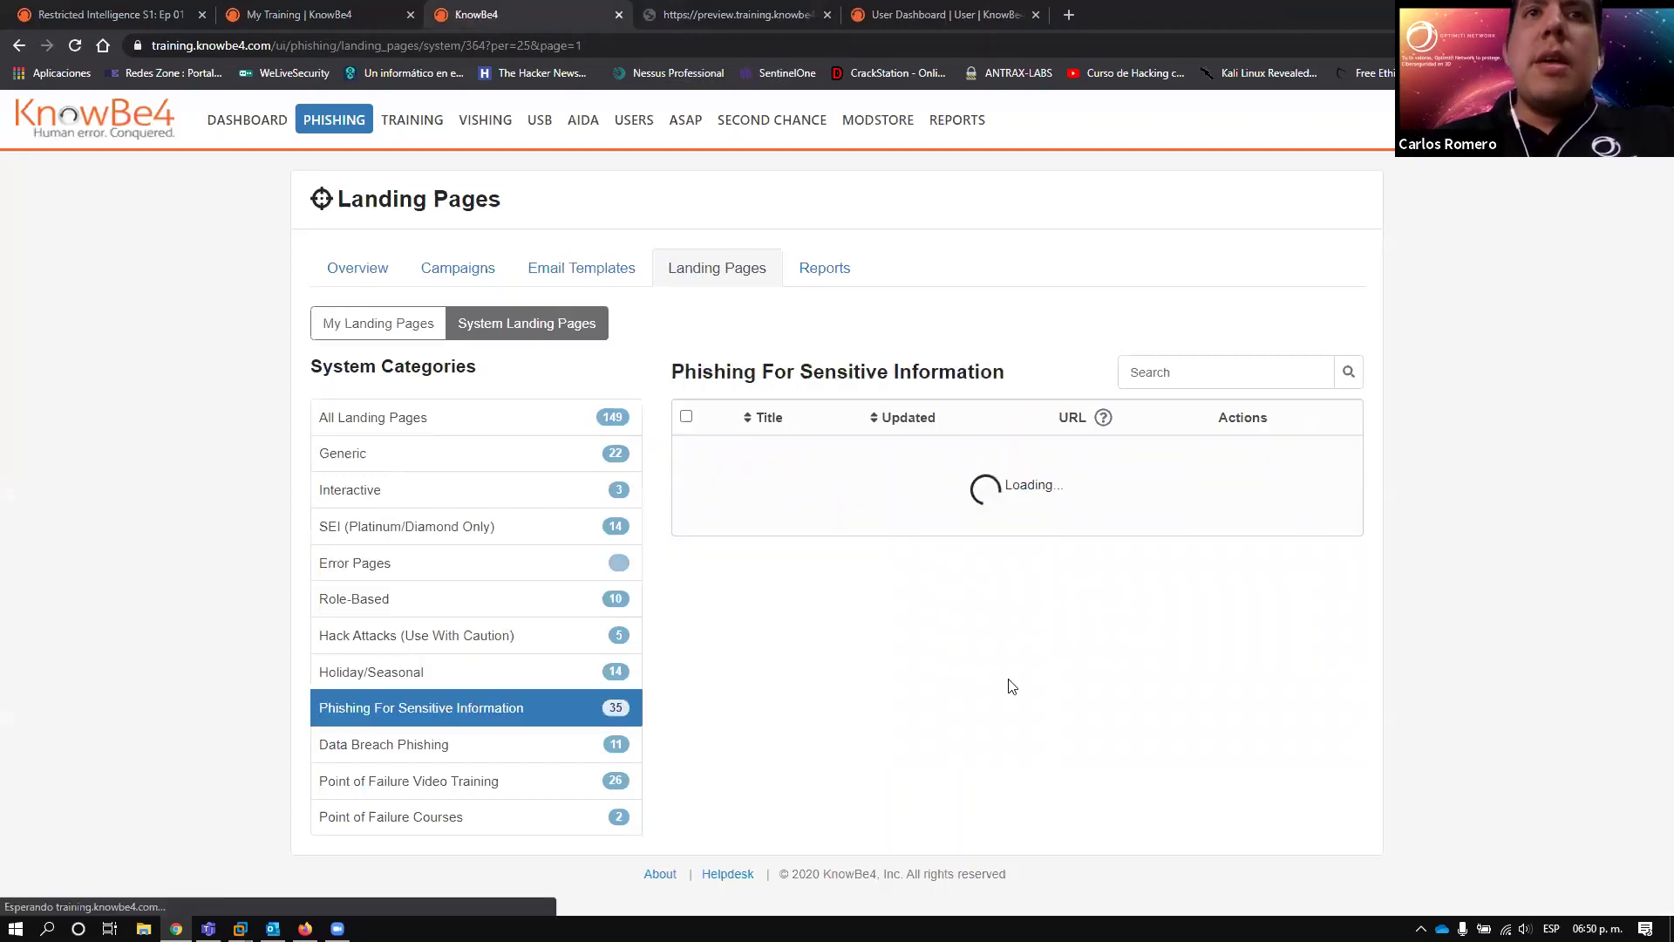
pyautogui.scroll(-2, 1474, 419)
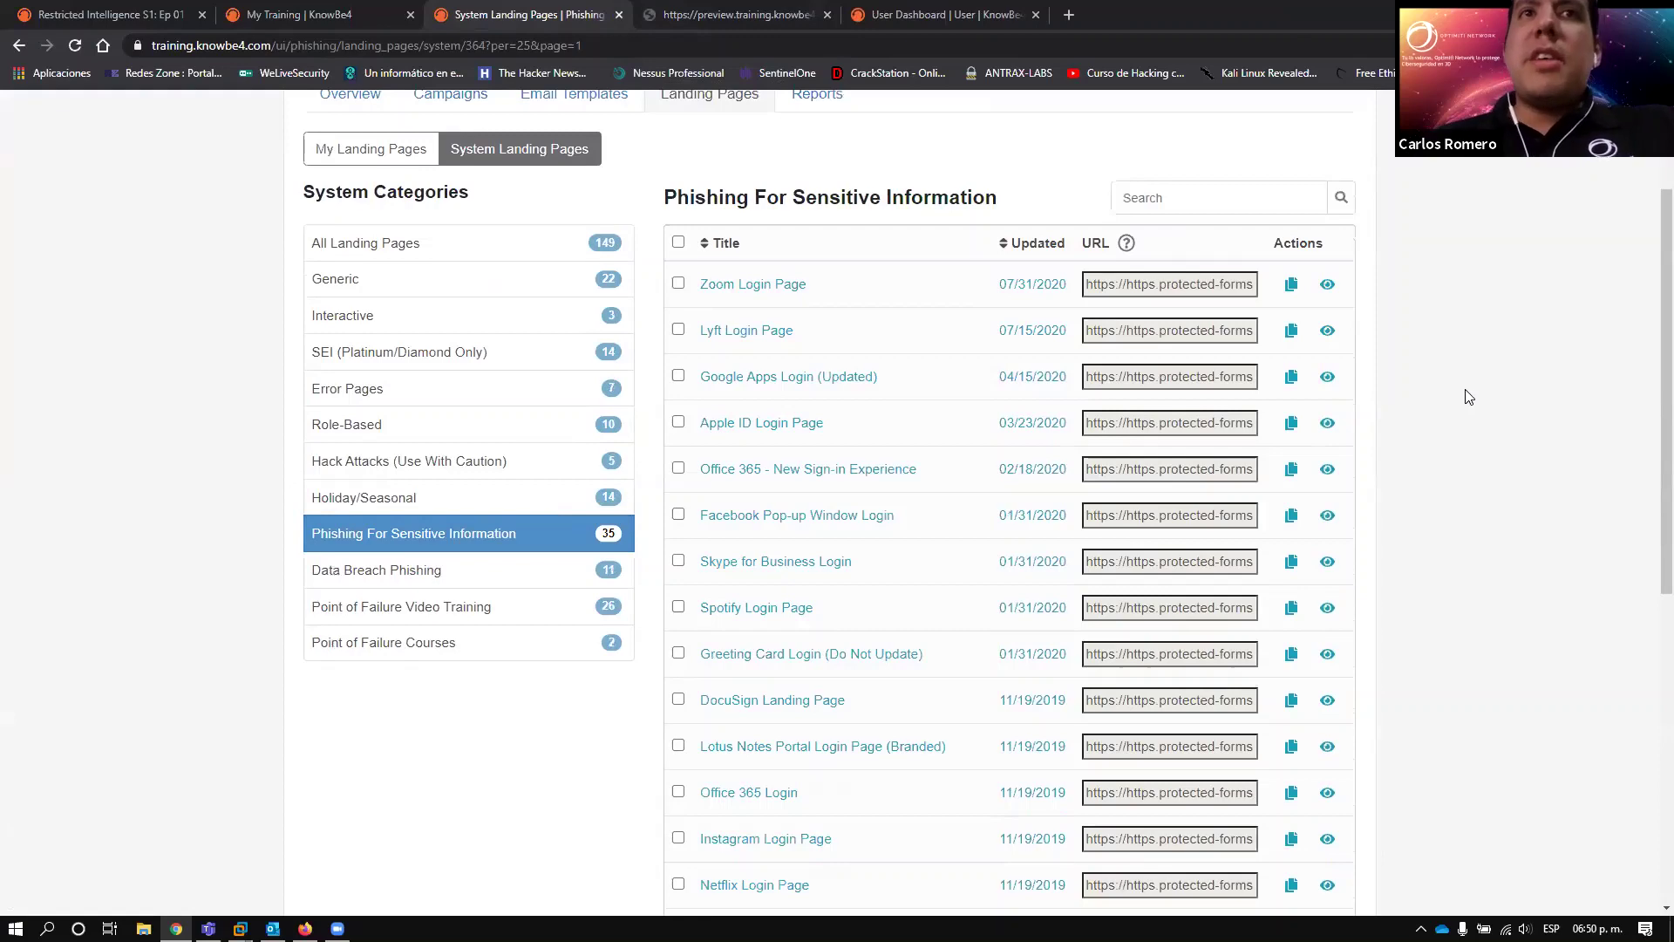
pyautogui.scroll(-1, 1465, 401)
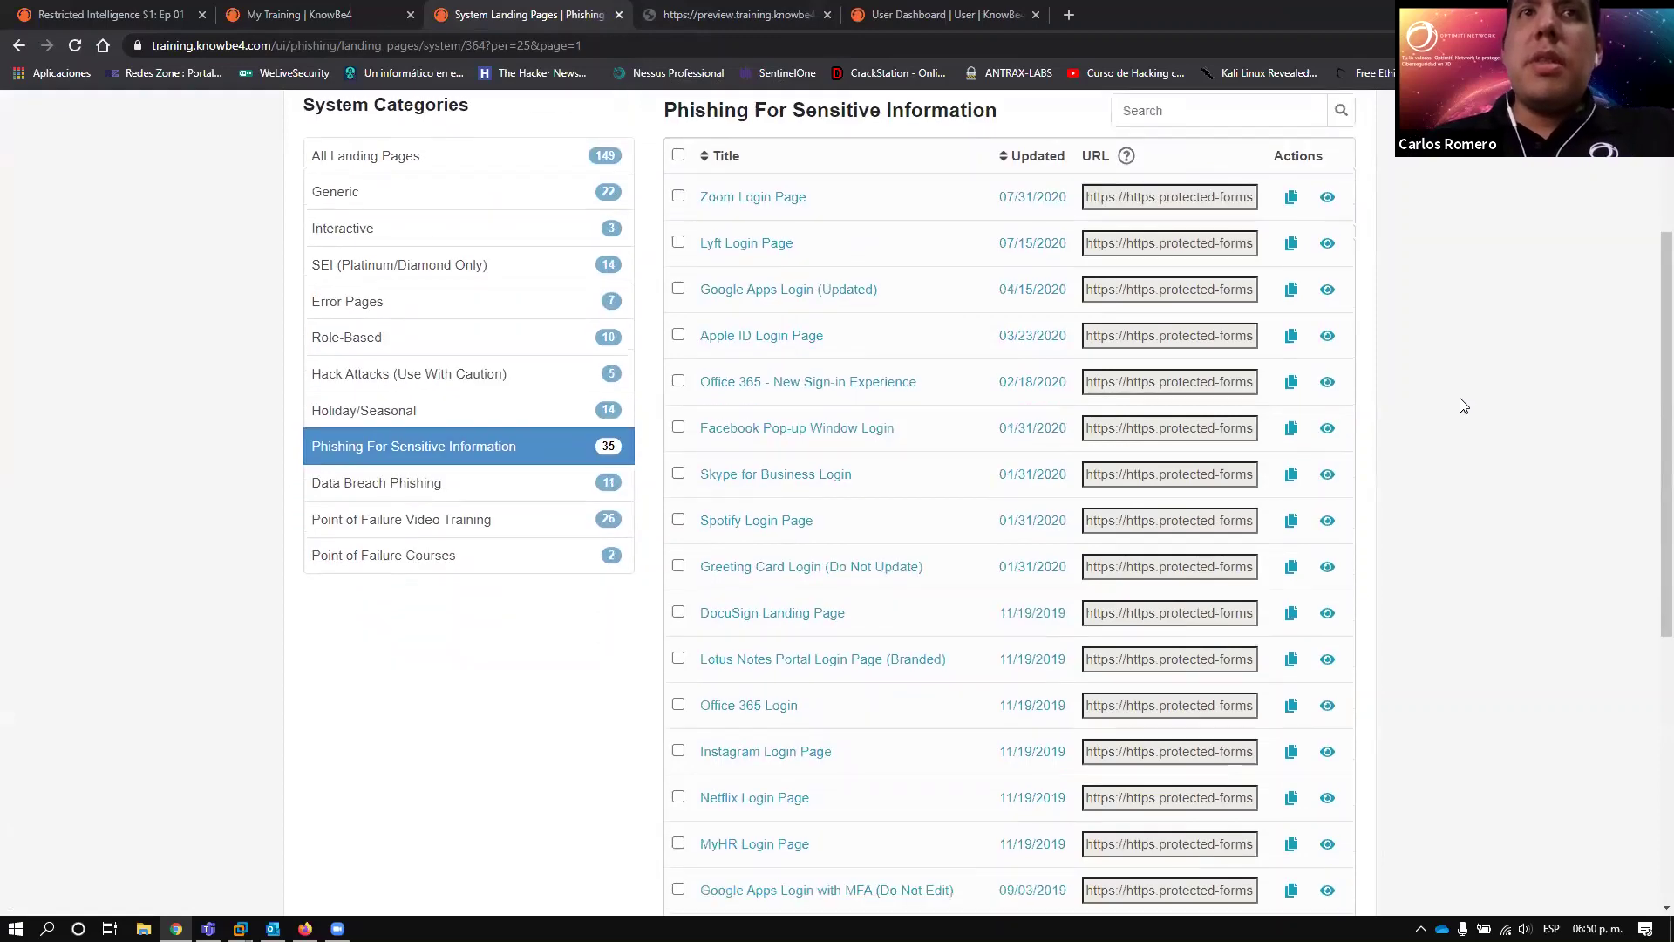
pyautogui.click(1327, 291)
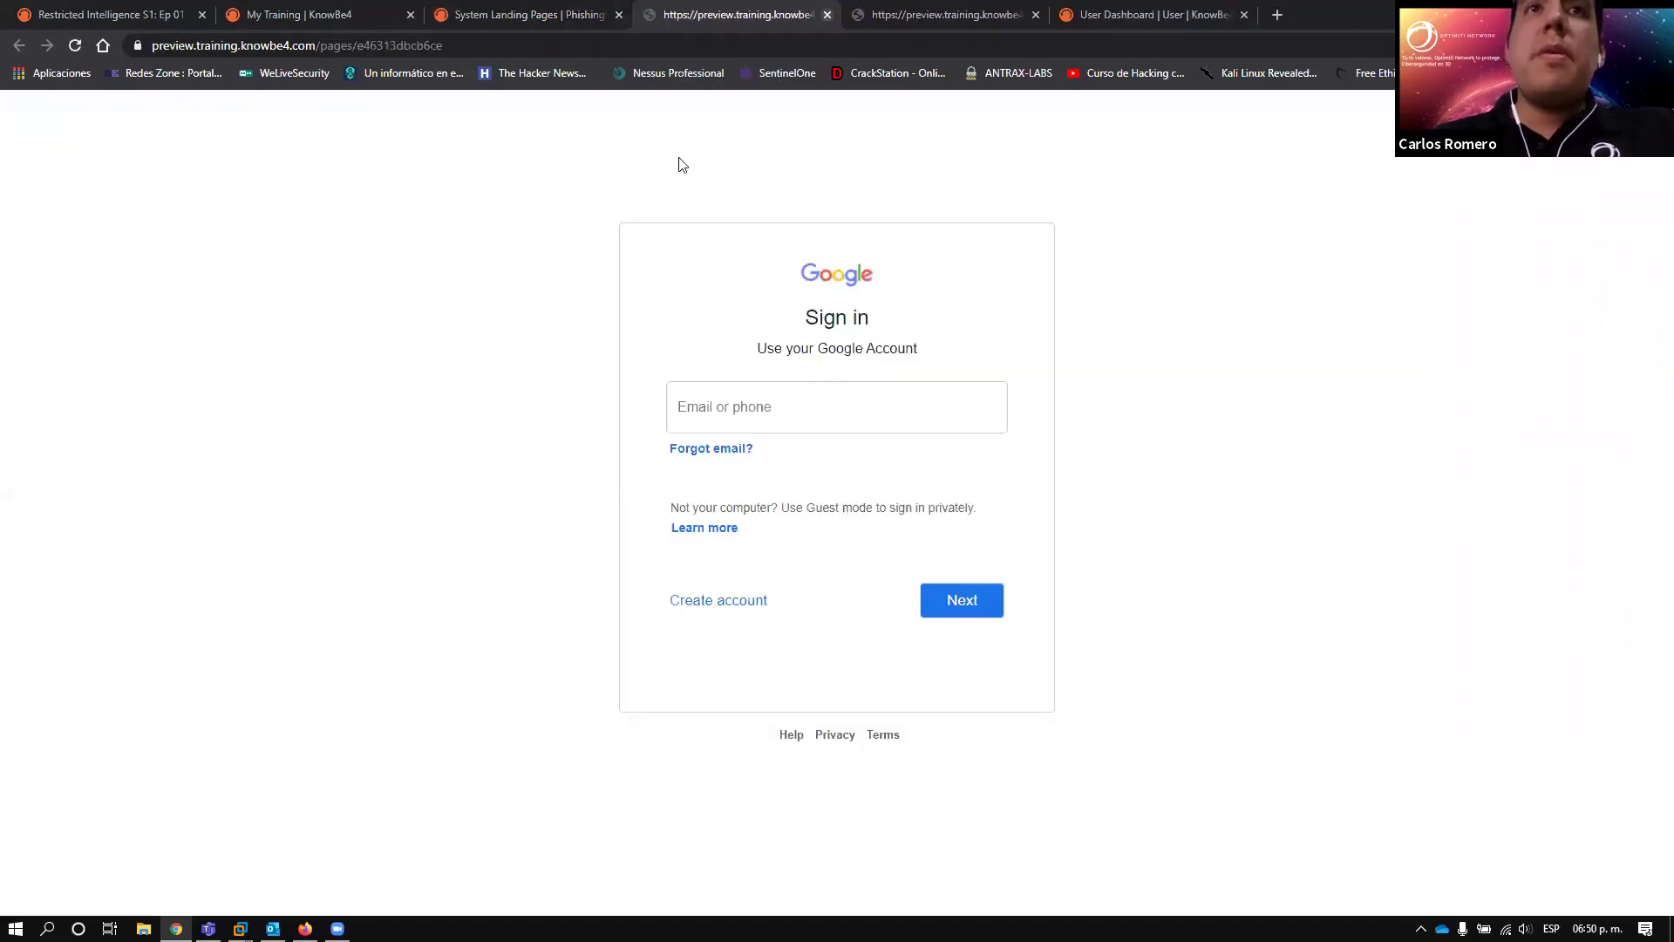
pyautogui.hotkey('ctrl', 'w')
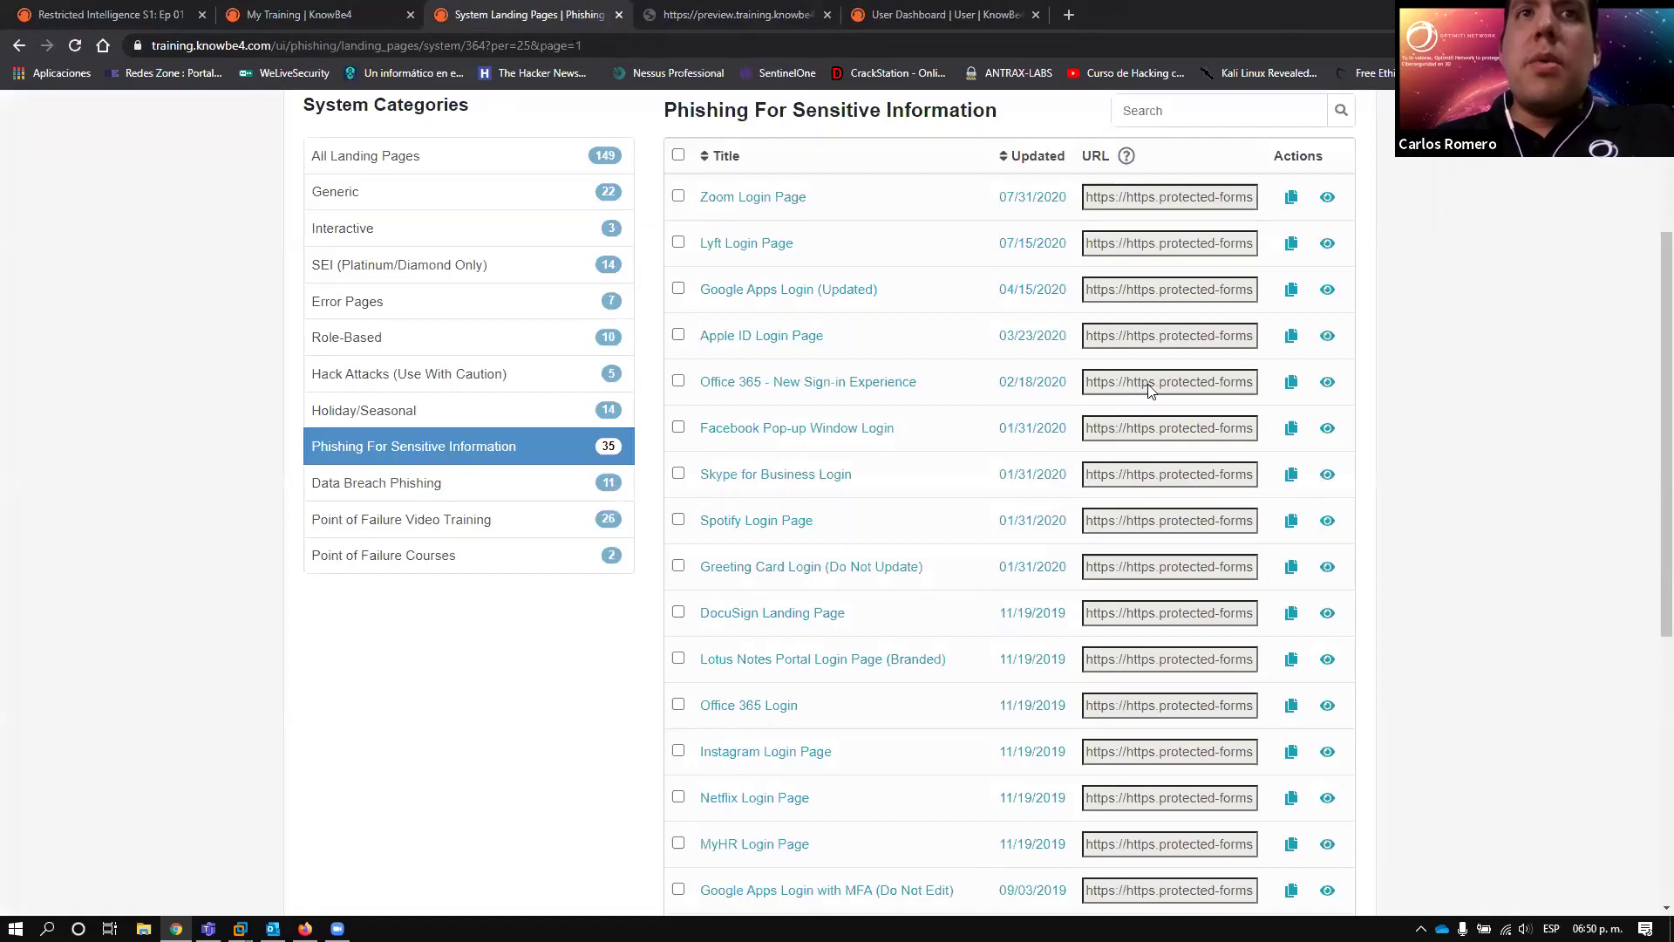
pyautogui.click(1327, 382)
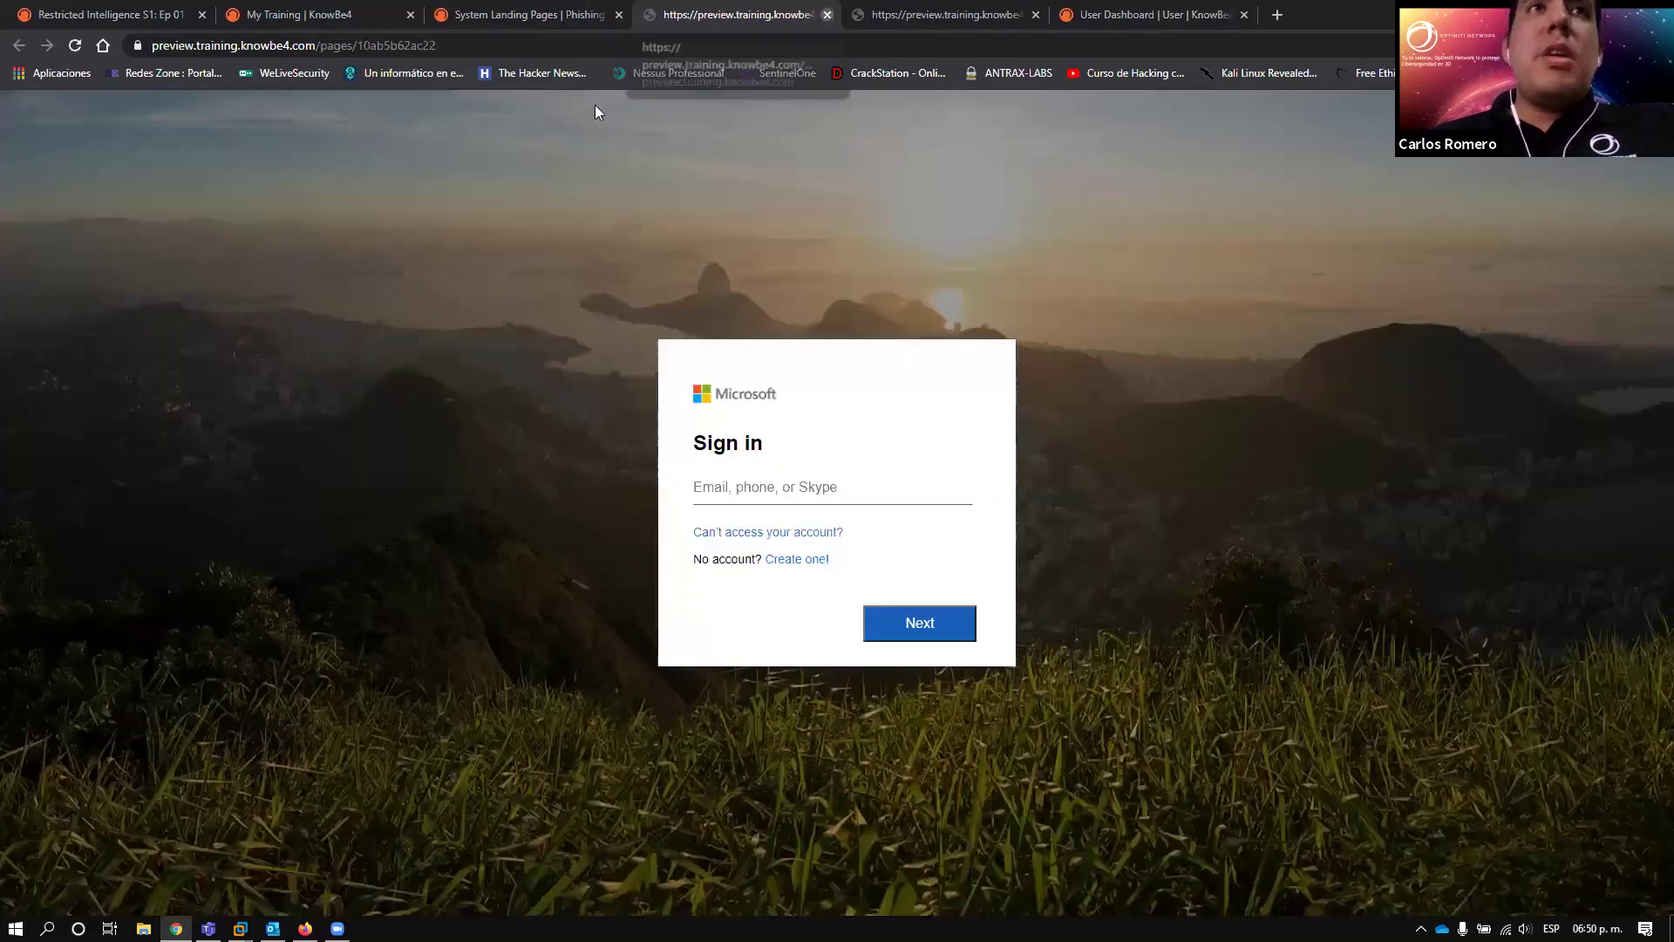
pyautogui.hotkey('ctrl', 'w')
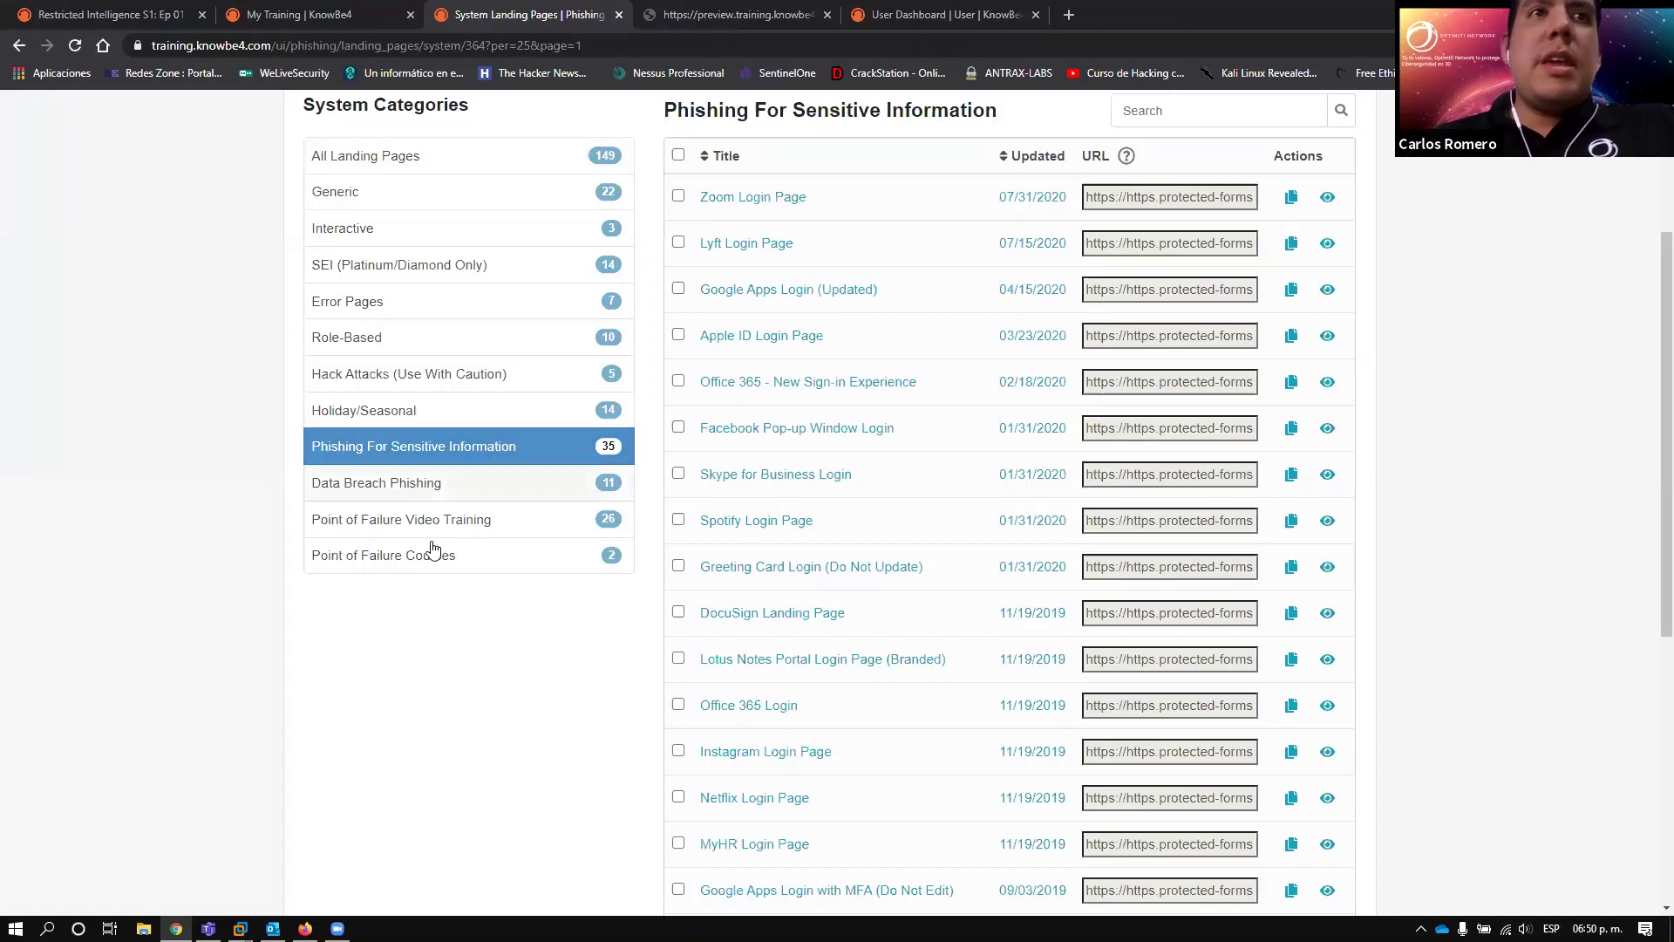
# - Under Point of Failure Video Training, preview Cybersecurity Starter Kit: Phishing and play its video
pyautogui.click(414, 524)
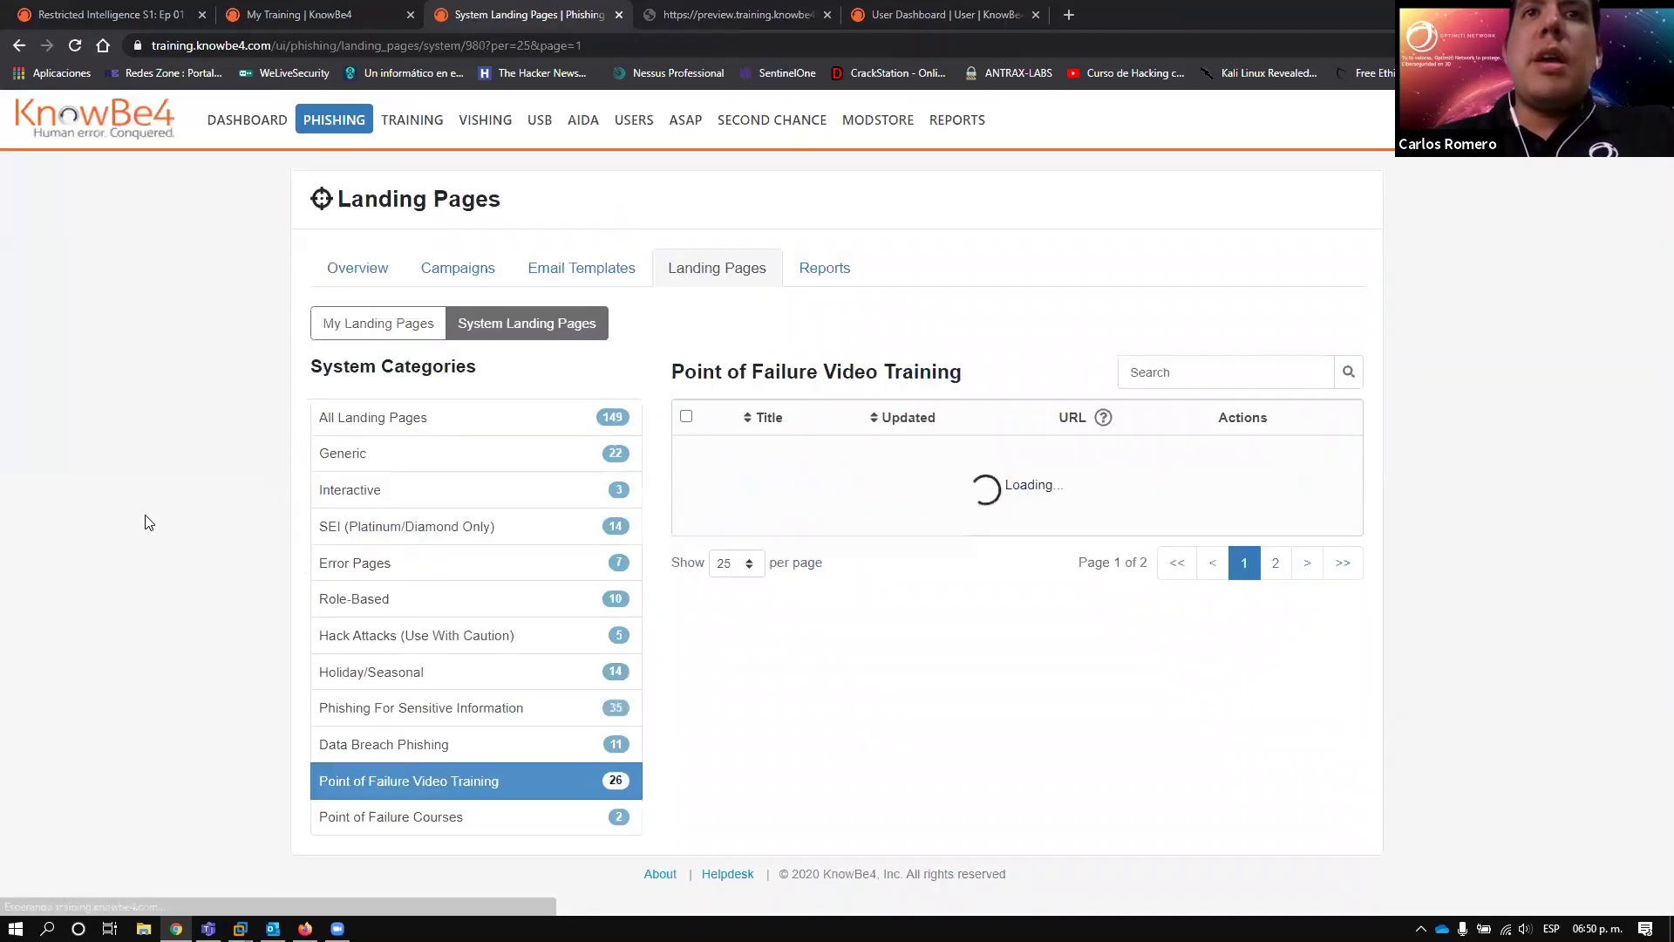
pyautogui.scroll(-3, 148, 521)
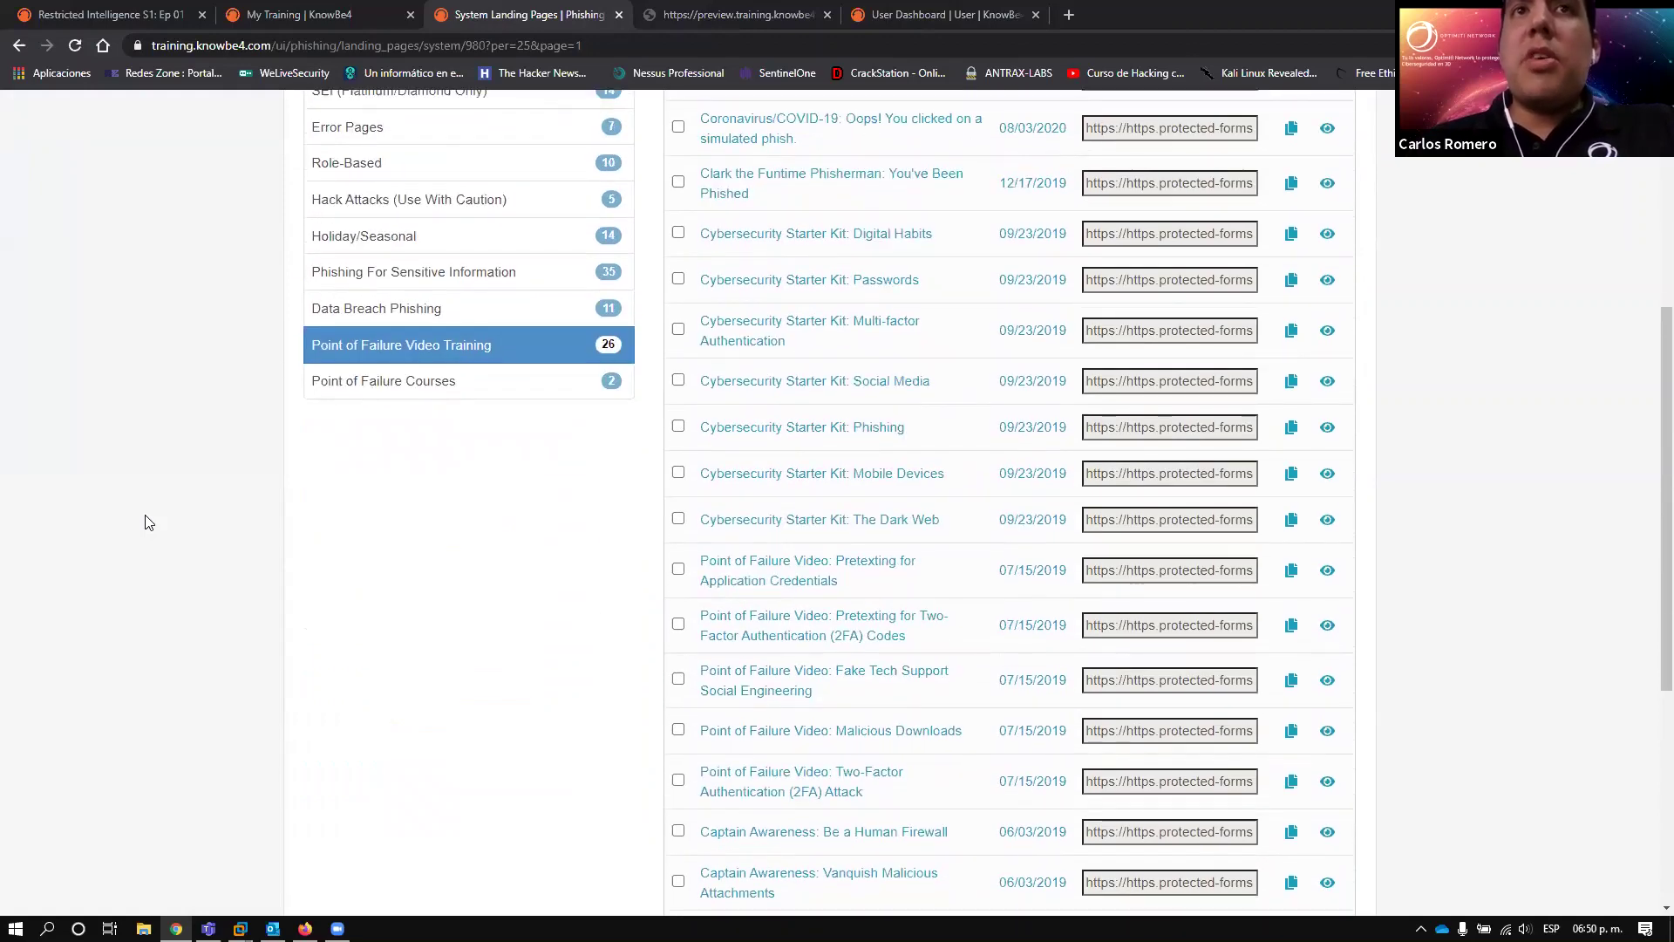
pyautogui.click(1328, 428)
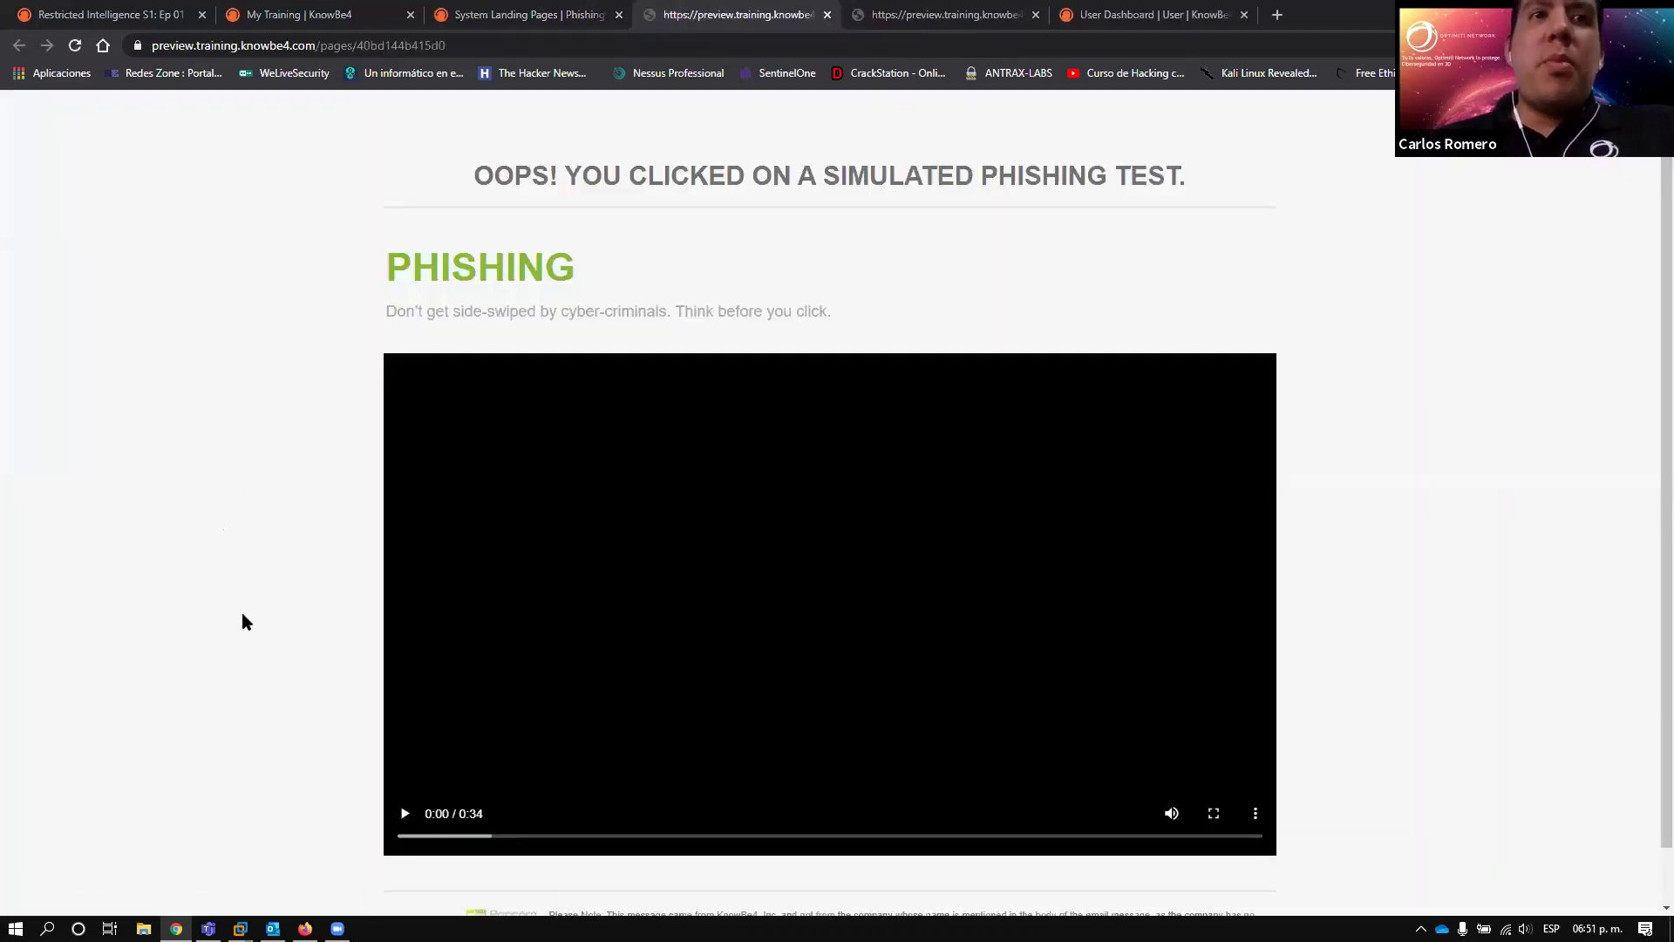
pyautogui.scroll(-1, 243, 614)
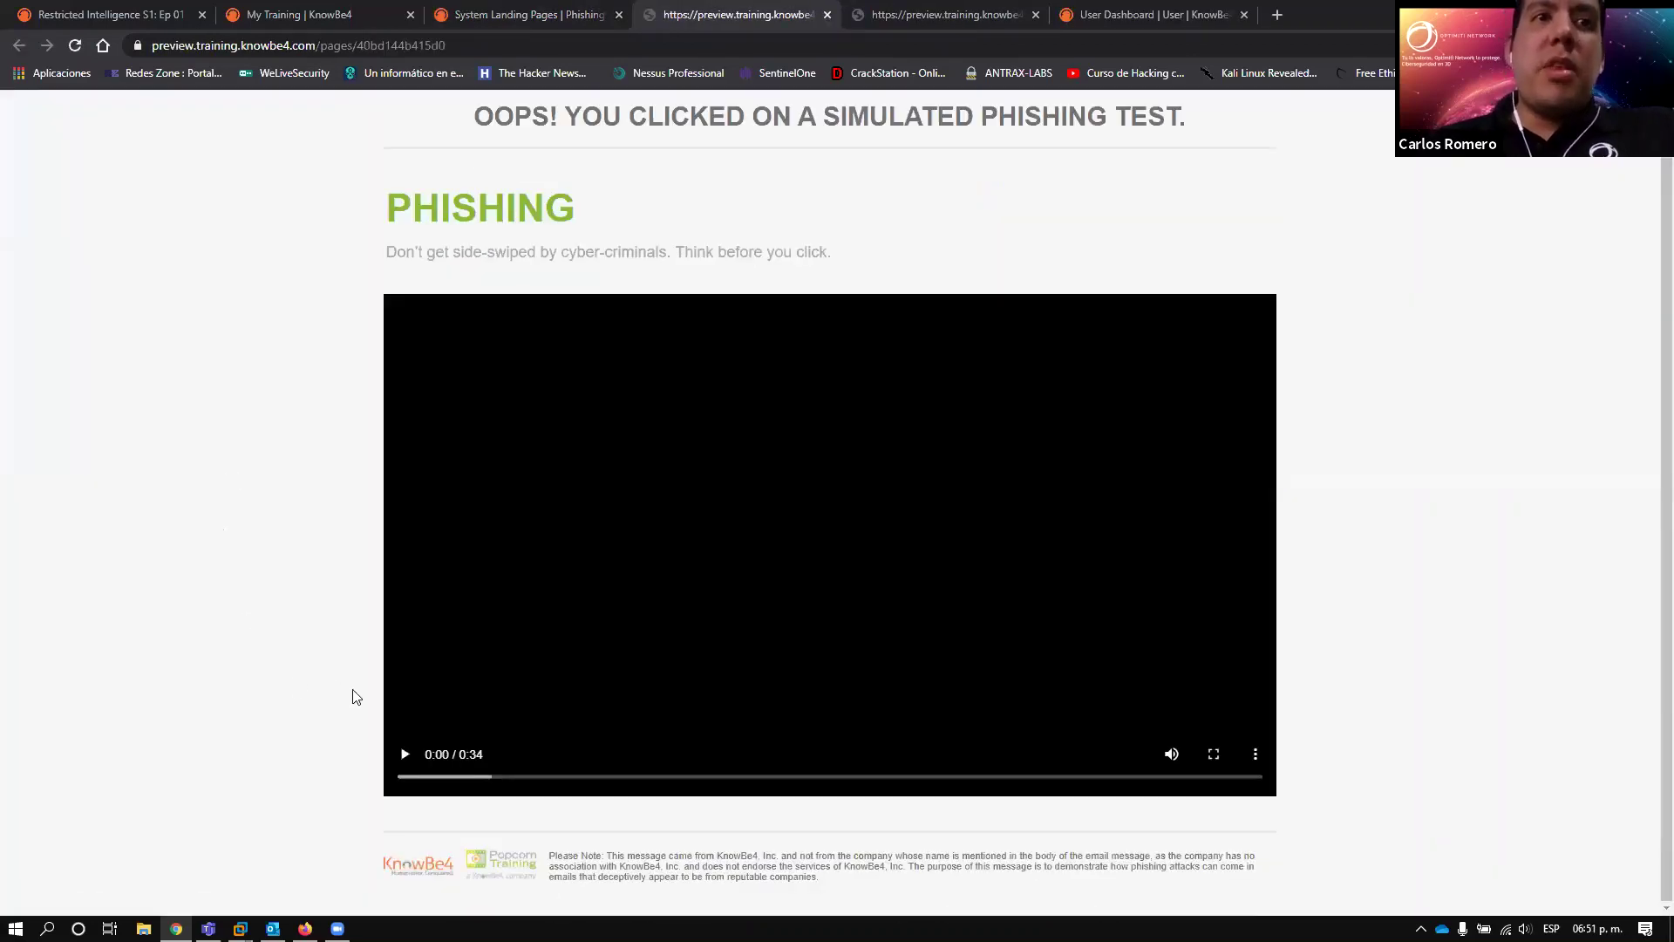
pyautogui.click(403, 755)
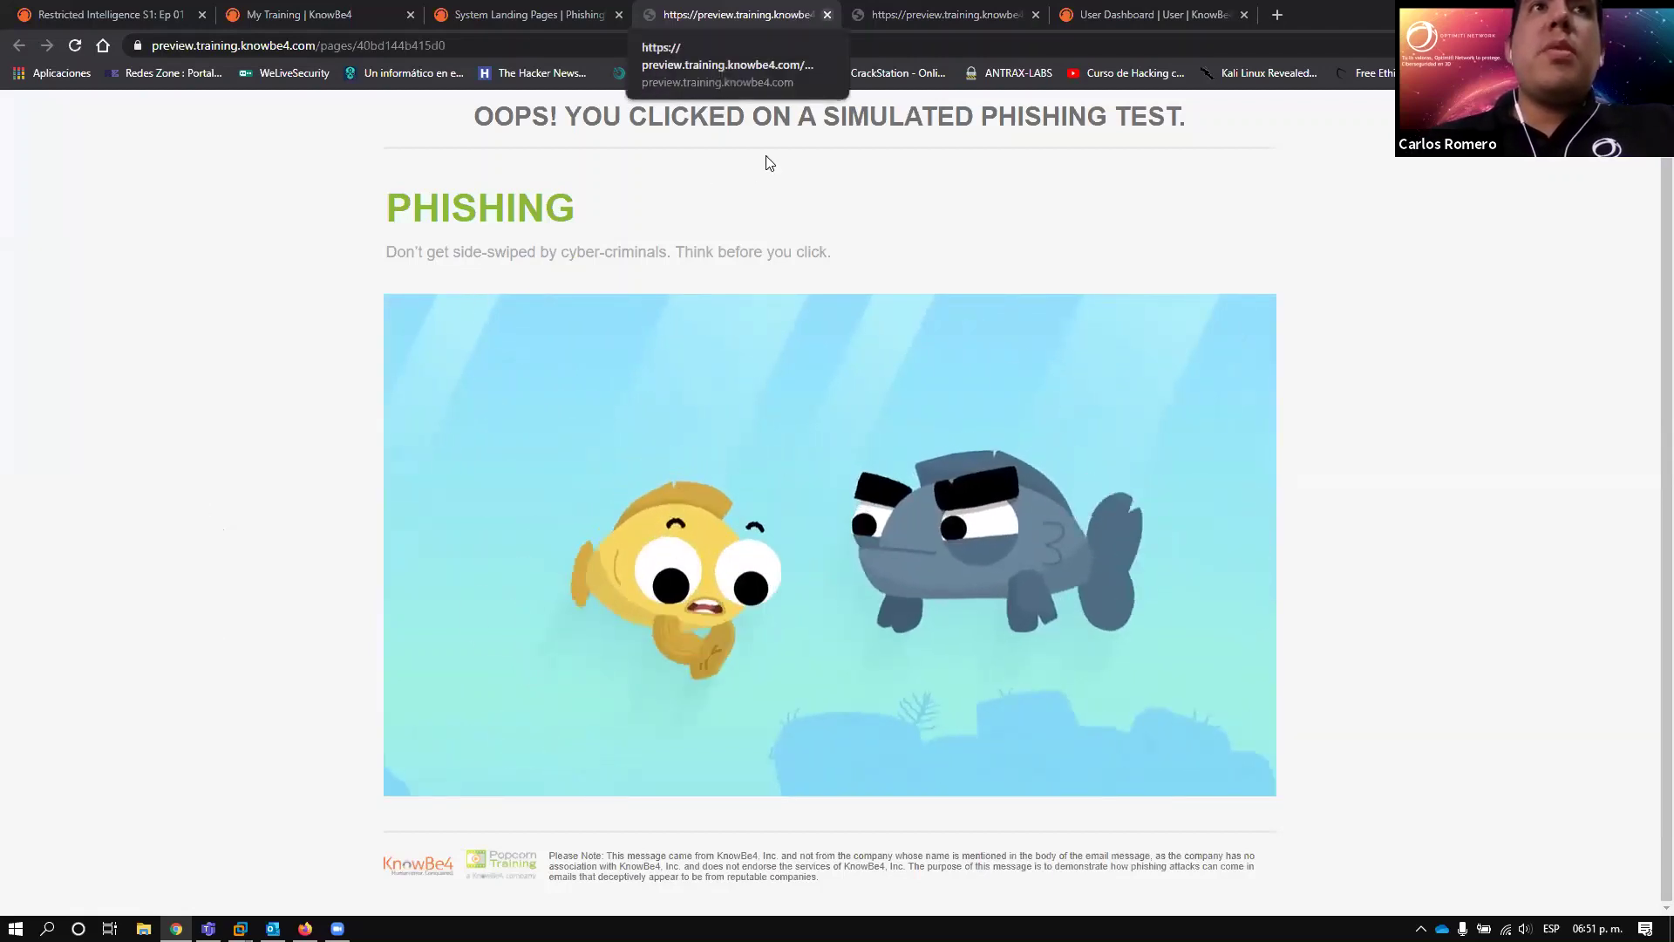
pyautogui.click(827, 15)
# - Return to the landing pages list and go to the Phishing Campaigns tab
pyautogui.click(538, 15)
pyautogui.scroll(5, 235, 288)
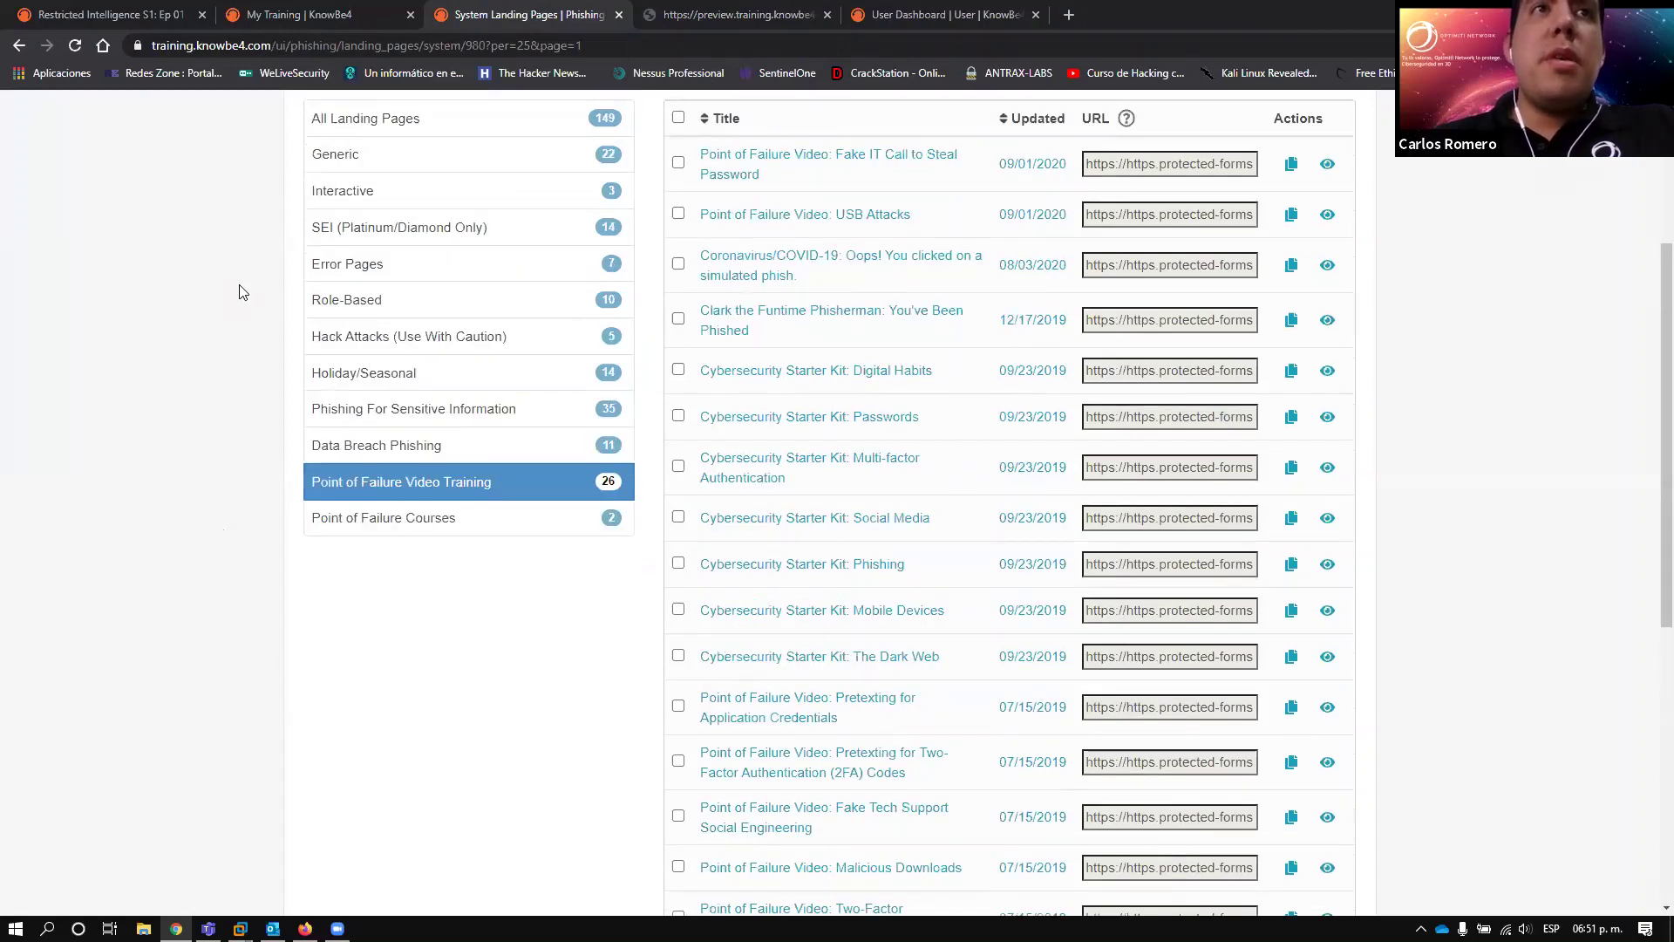
pyautogui.click(471, 268)
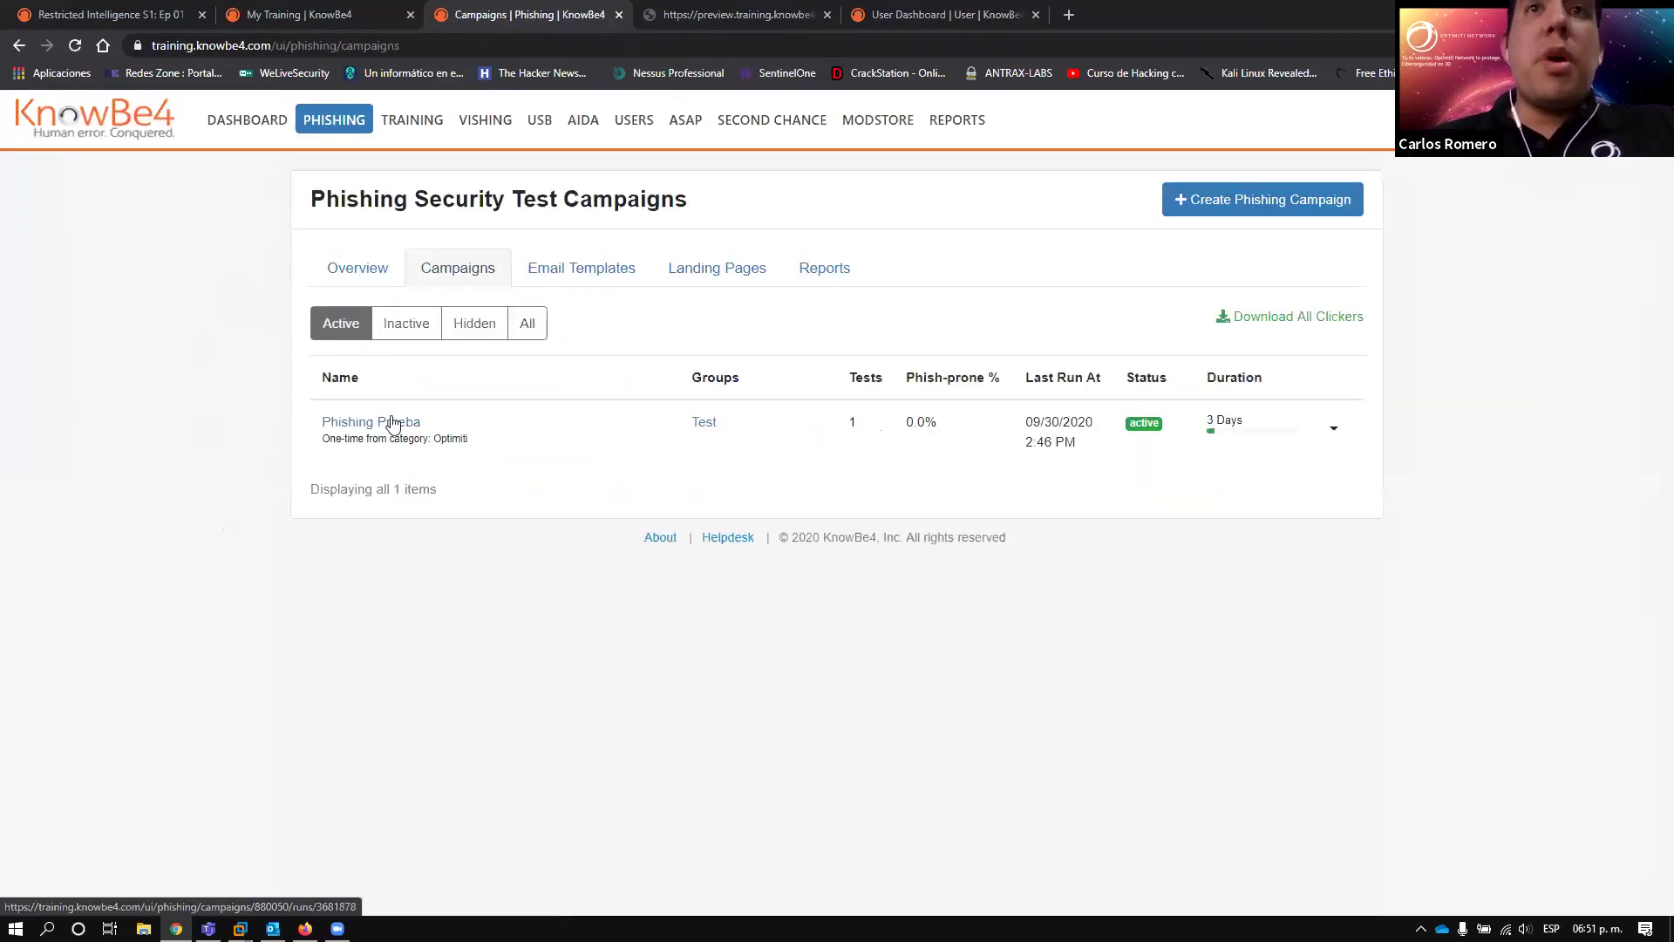
# - View Phishing Prueba's Users results, preview its Office 365 email, and follow the 'aquí' link
pyautogui.click(391, 423)
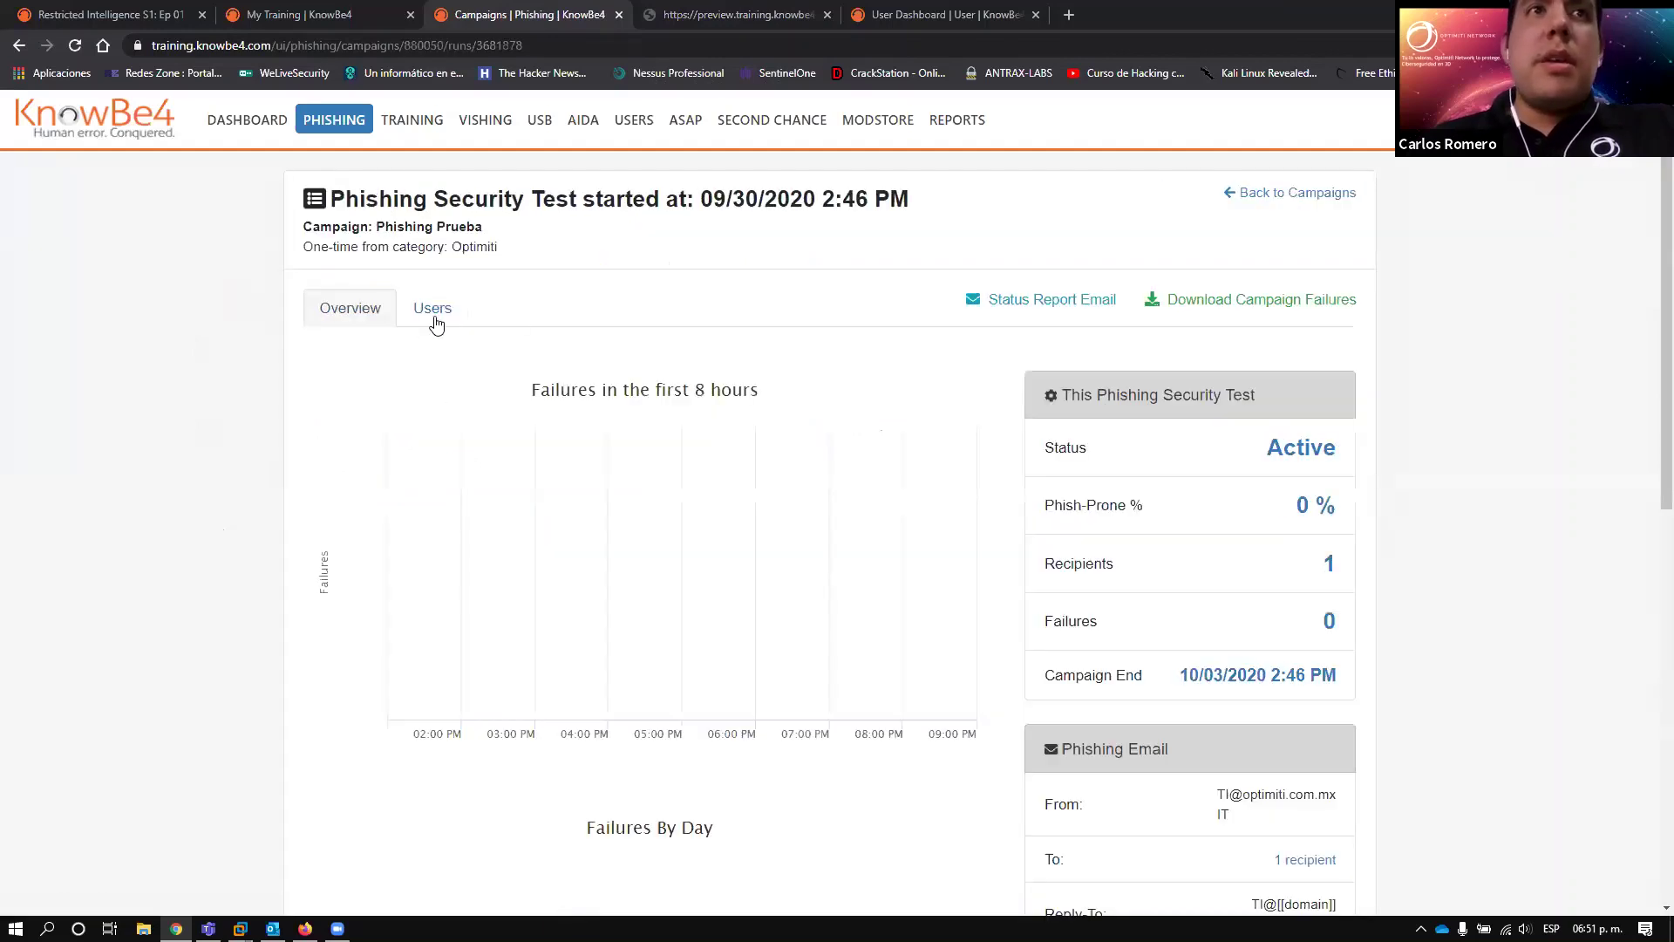
pyautogui.click(435, 314)
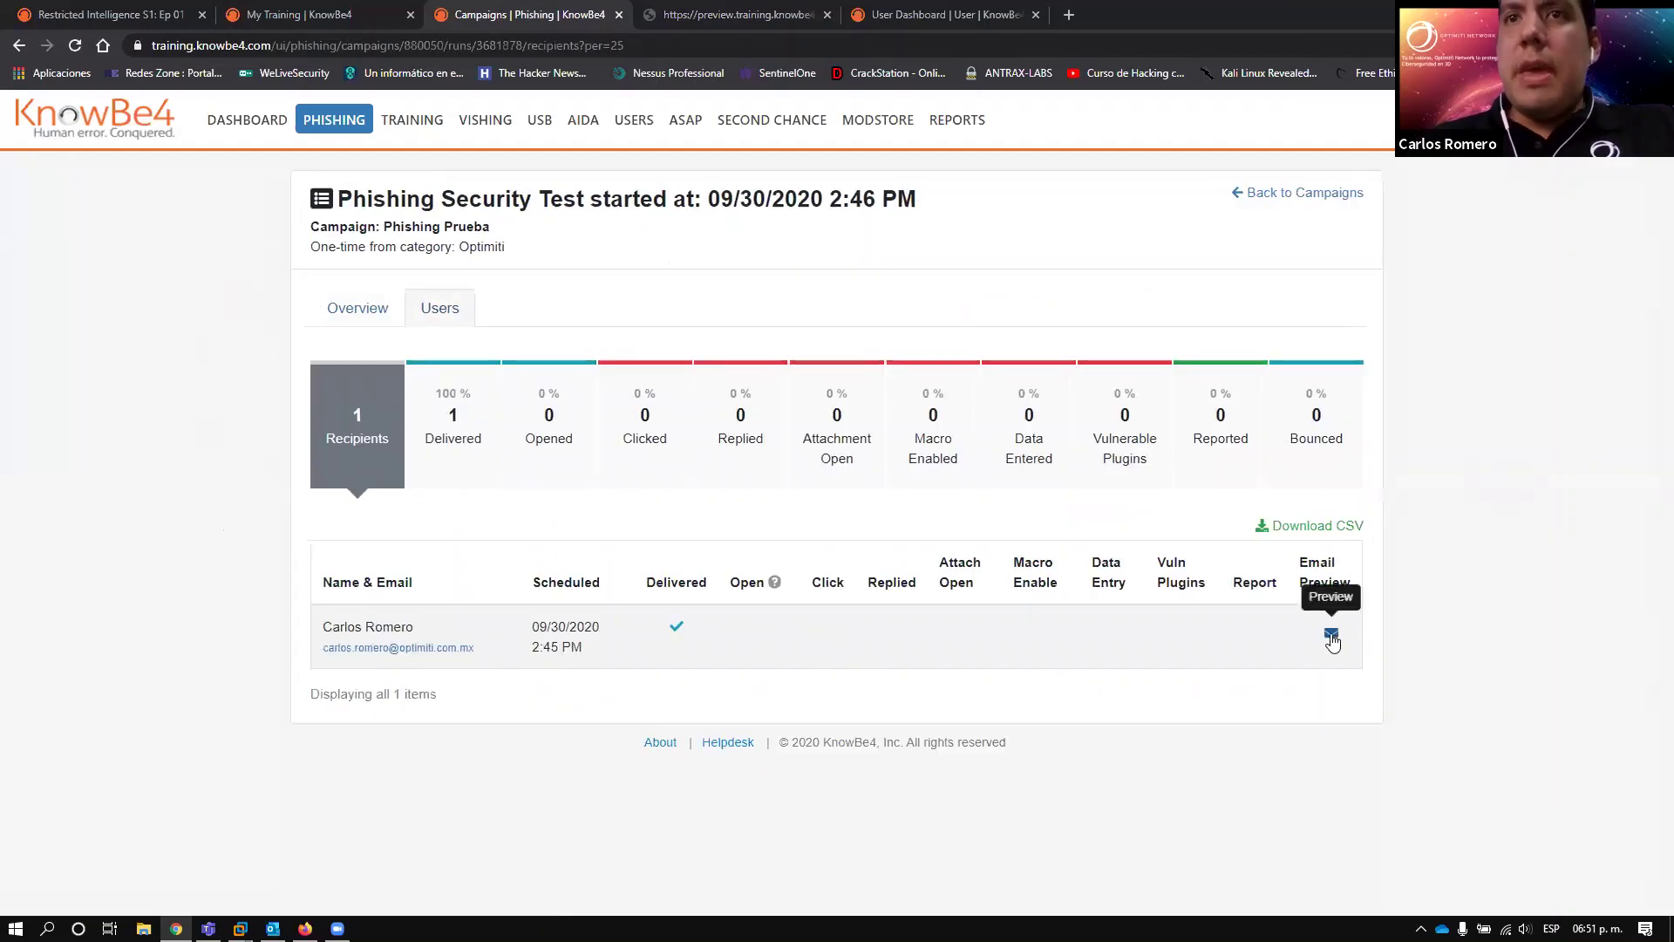
pyautogui.click(1332, 636)
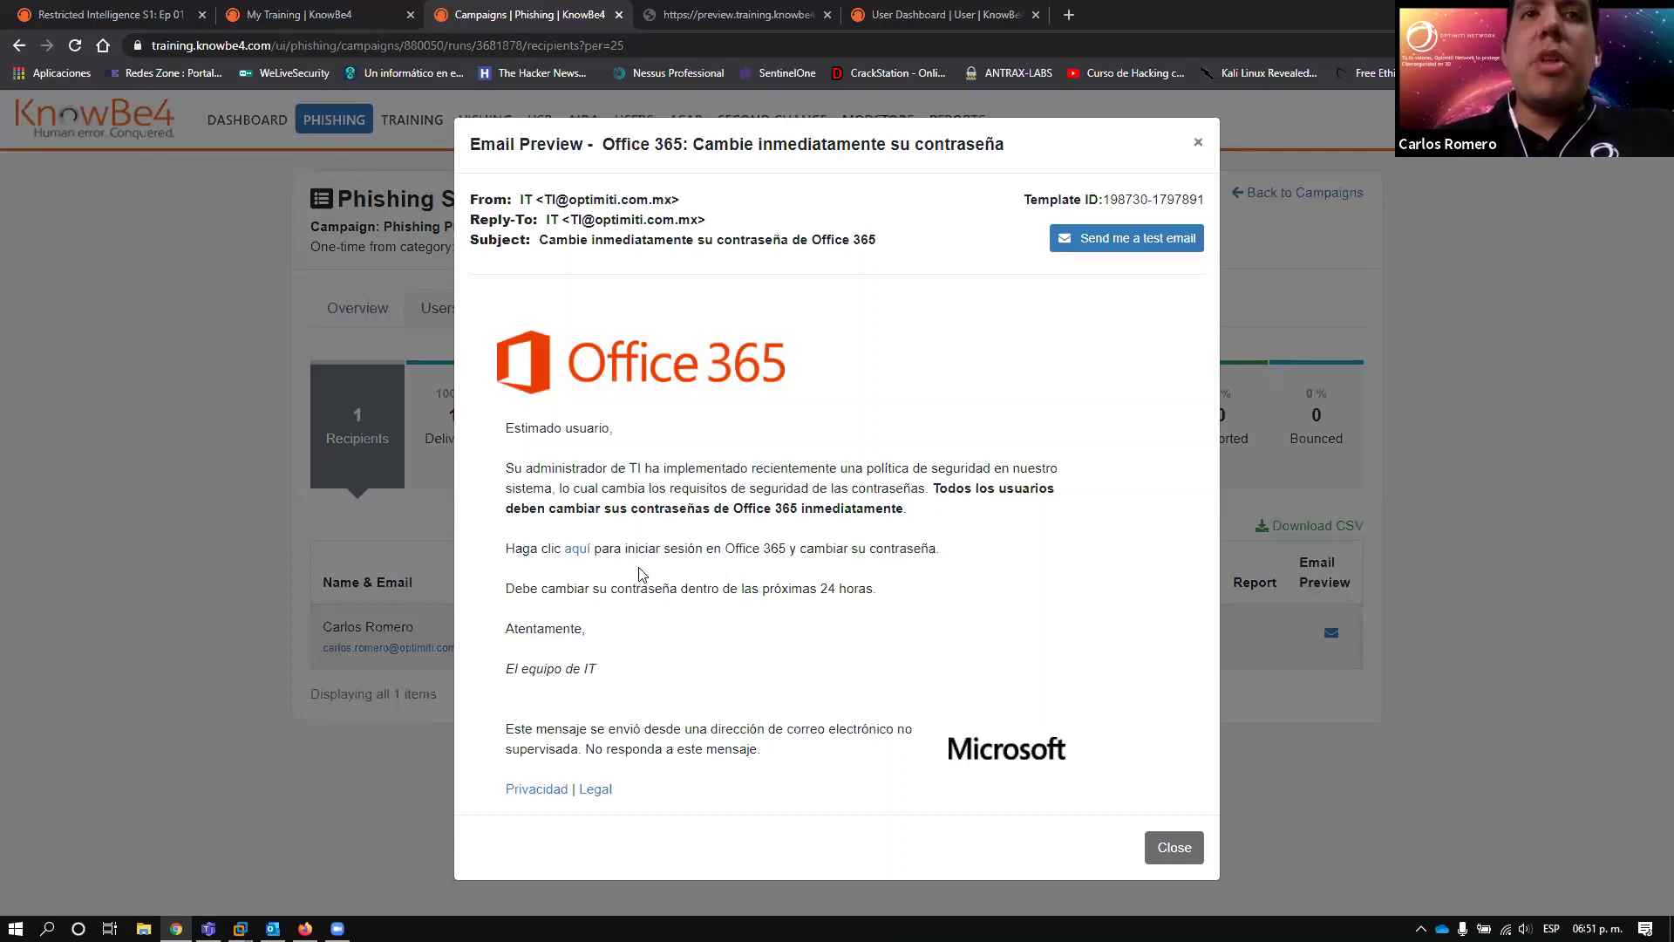
pyautogui.click(582, 556)
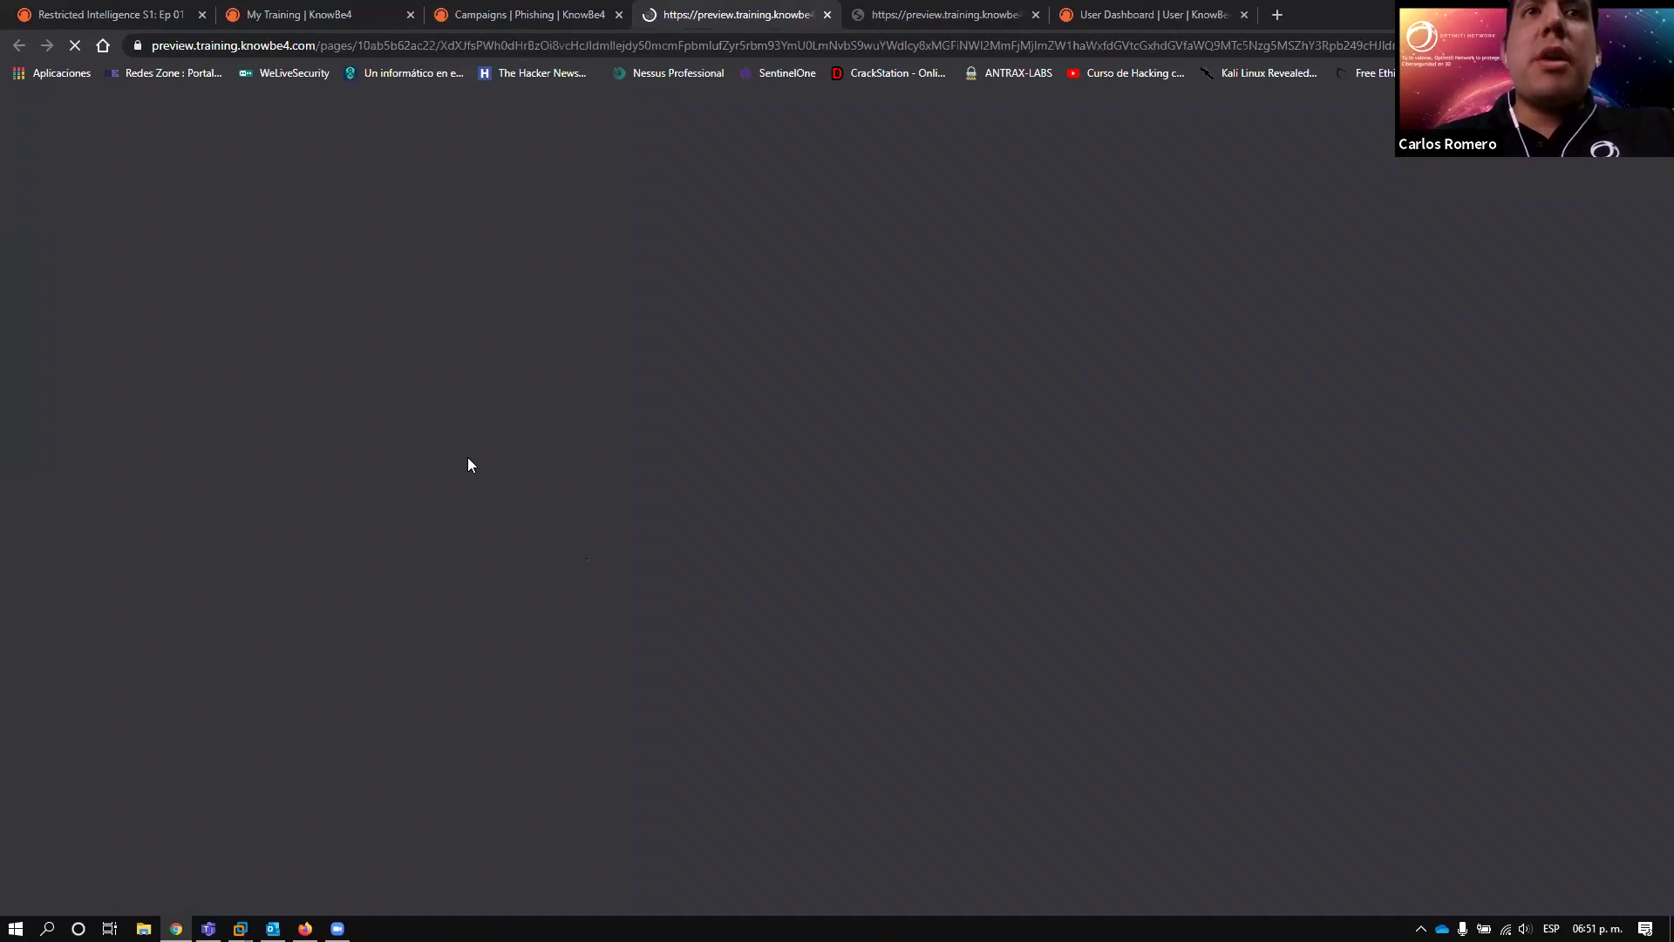
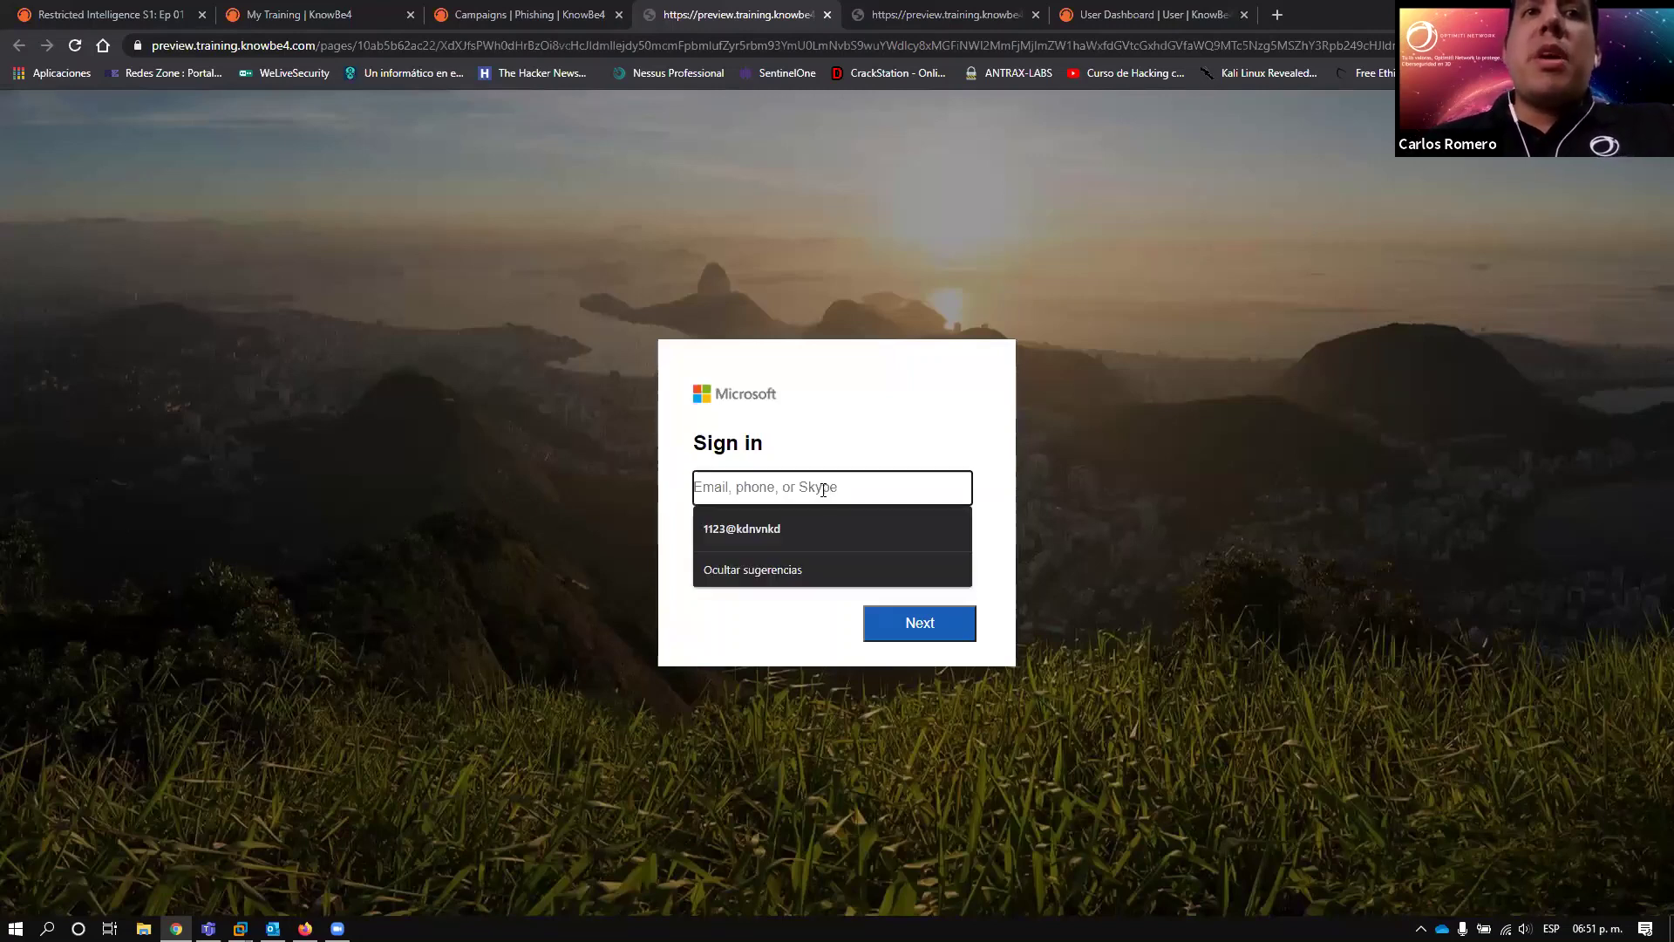
# - Submit 'hihohiho' on the fake Microsoft sign-in page, then close the 'Oops!' landing page
pyautogui.click(542, 470)
pyautogui.click(724, 481)
pyautogui.write('hihohiho')
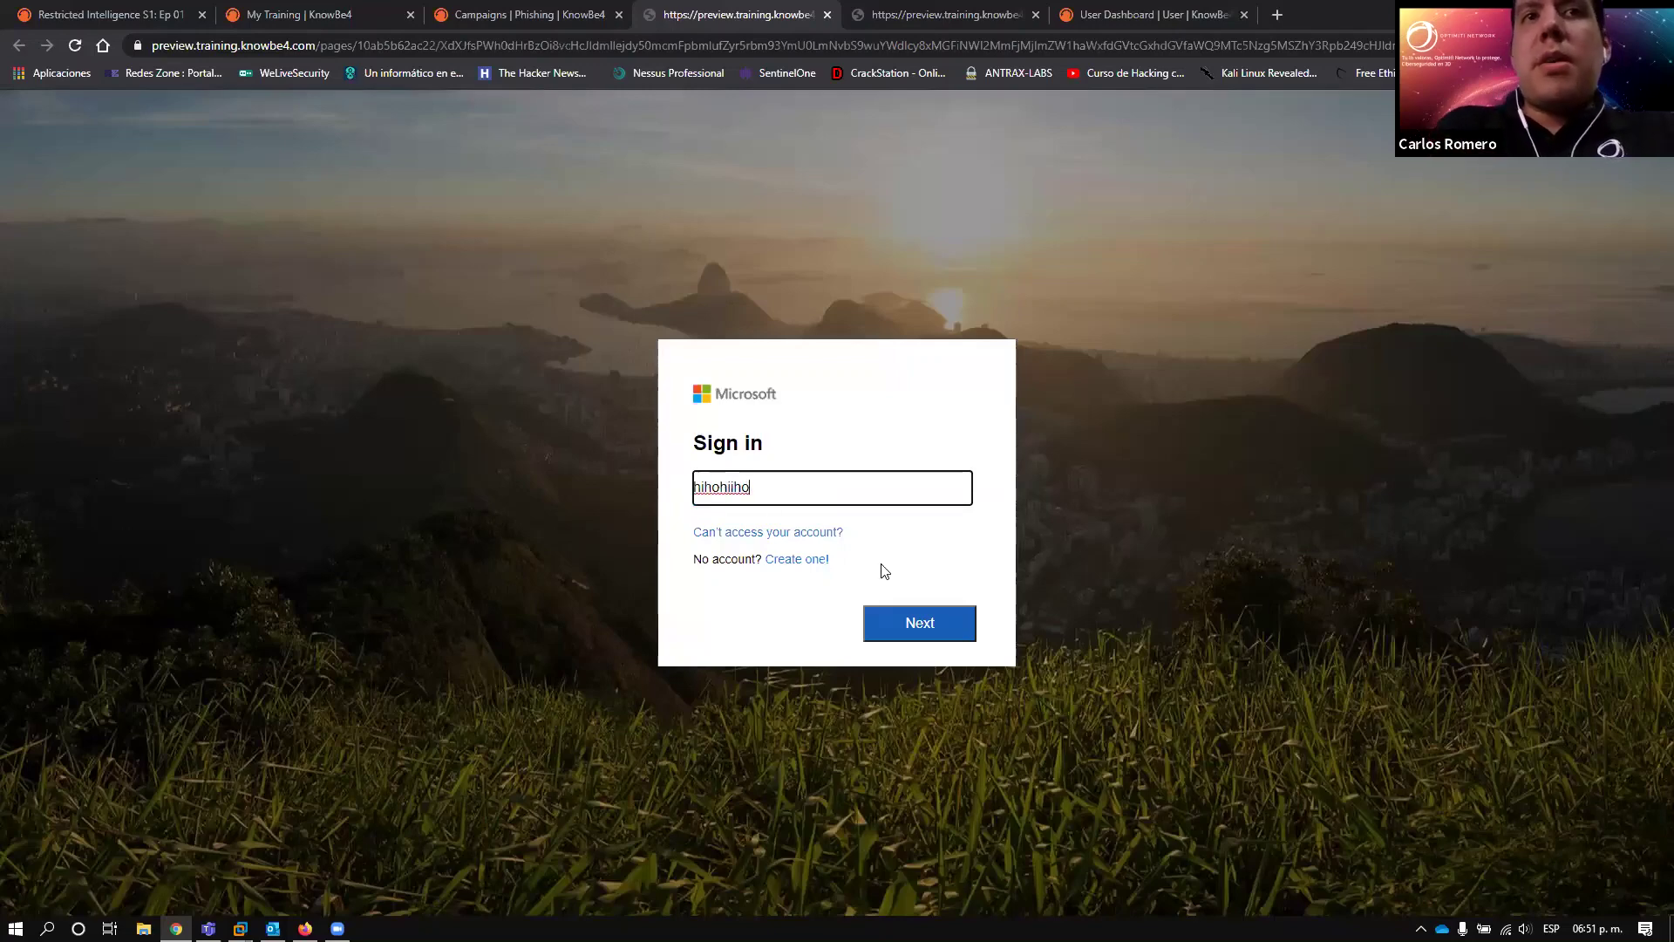
pyautogui.click(917, 624)
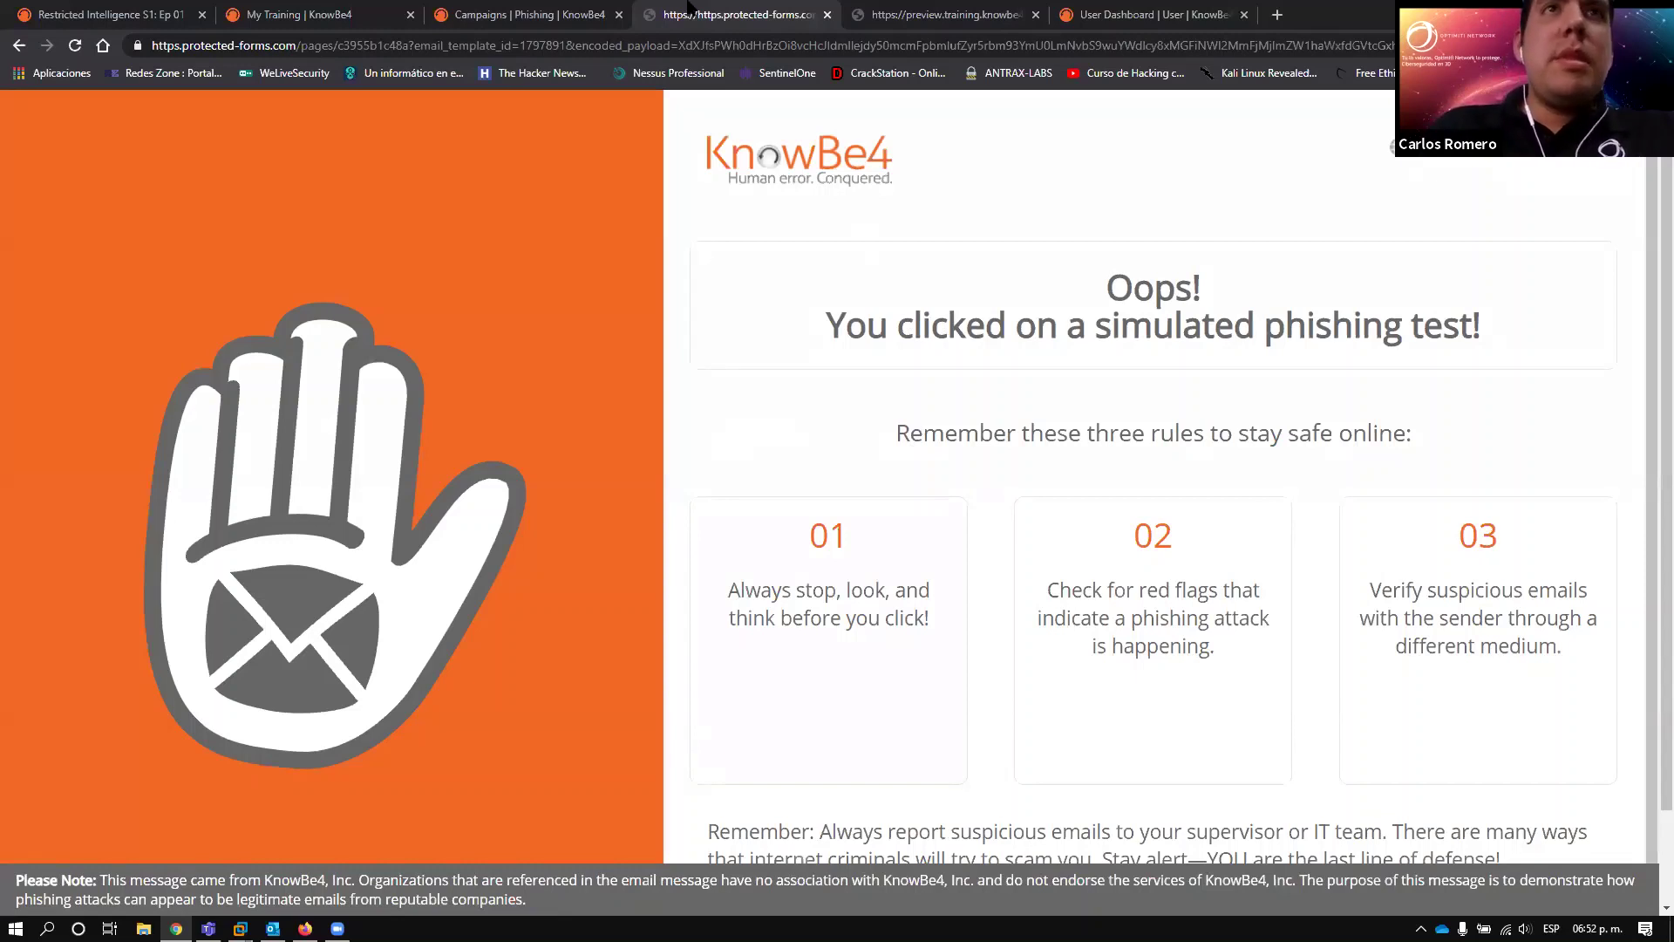
pyautogui.click(828, 14)
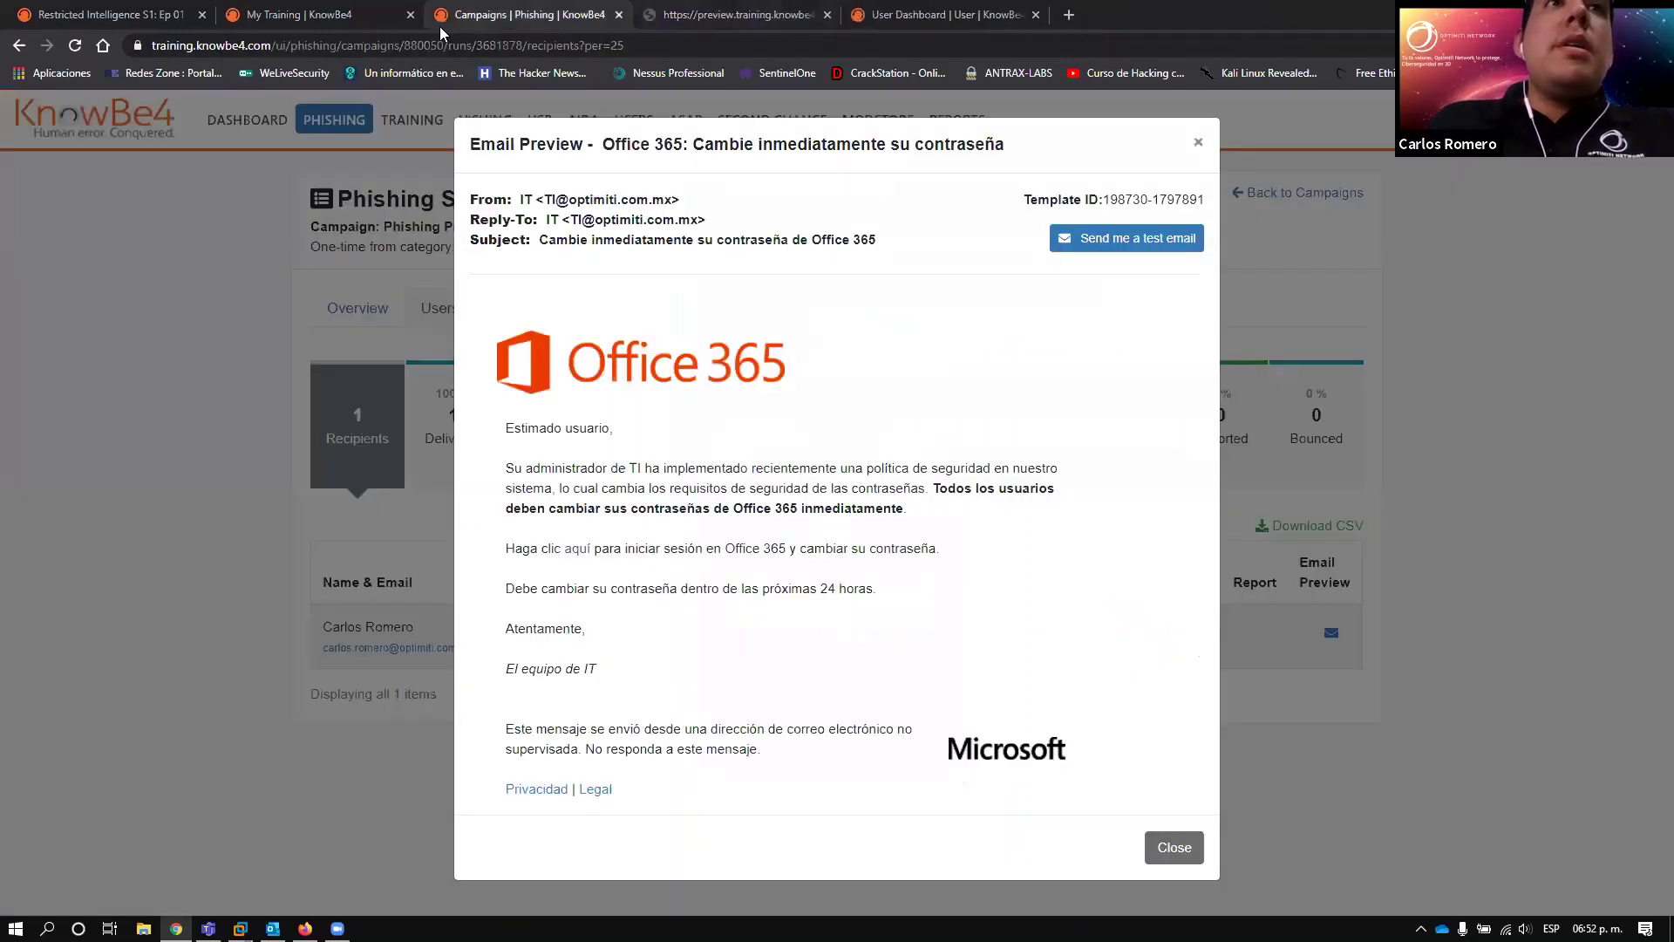
# - Close the phishing email preview and open the USB drive test named 'test'
pyautogui.click(269, 213)
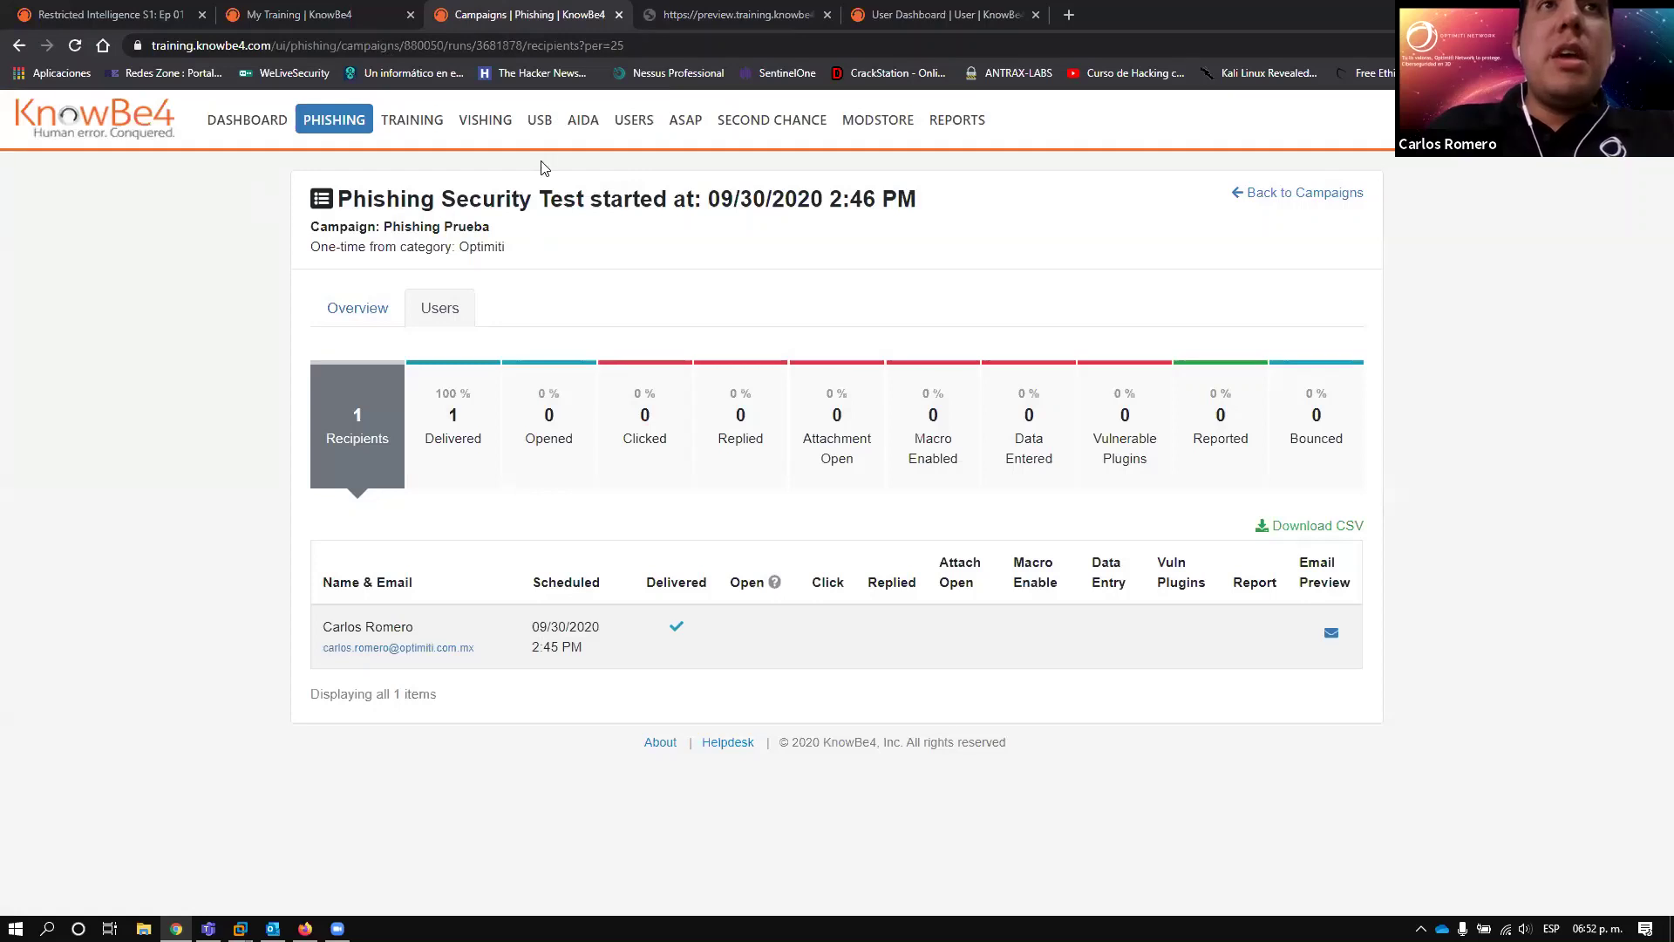
pyautogui.click(540, 122)
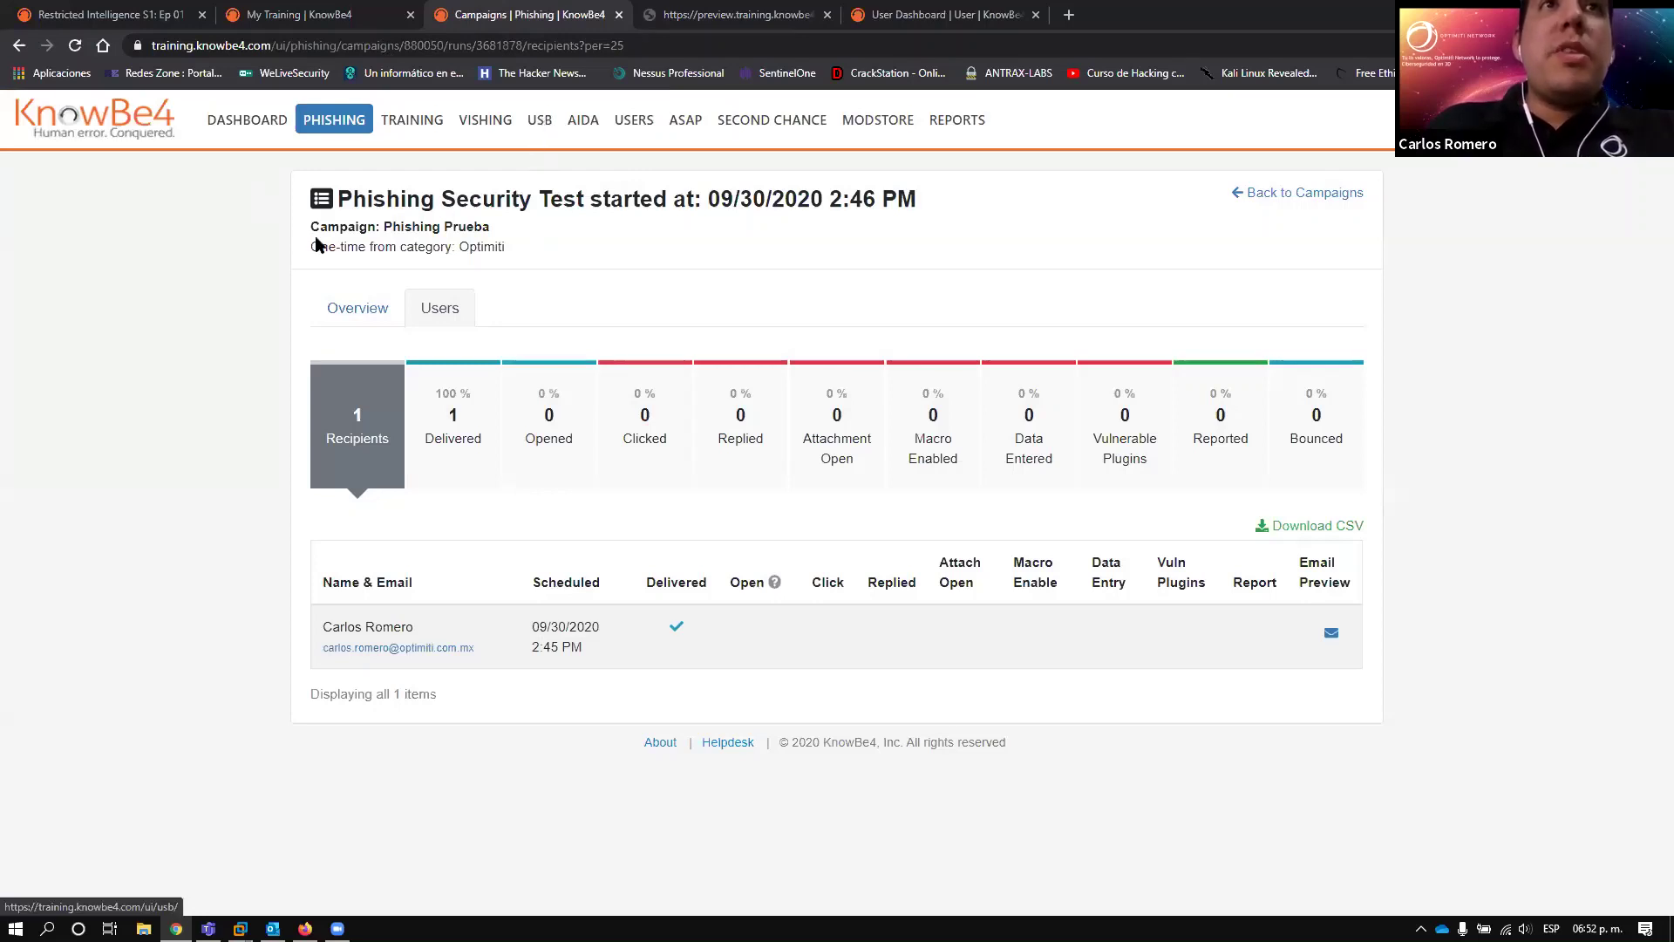
pyautogui.click(333, 394)
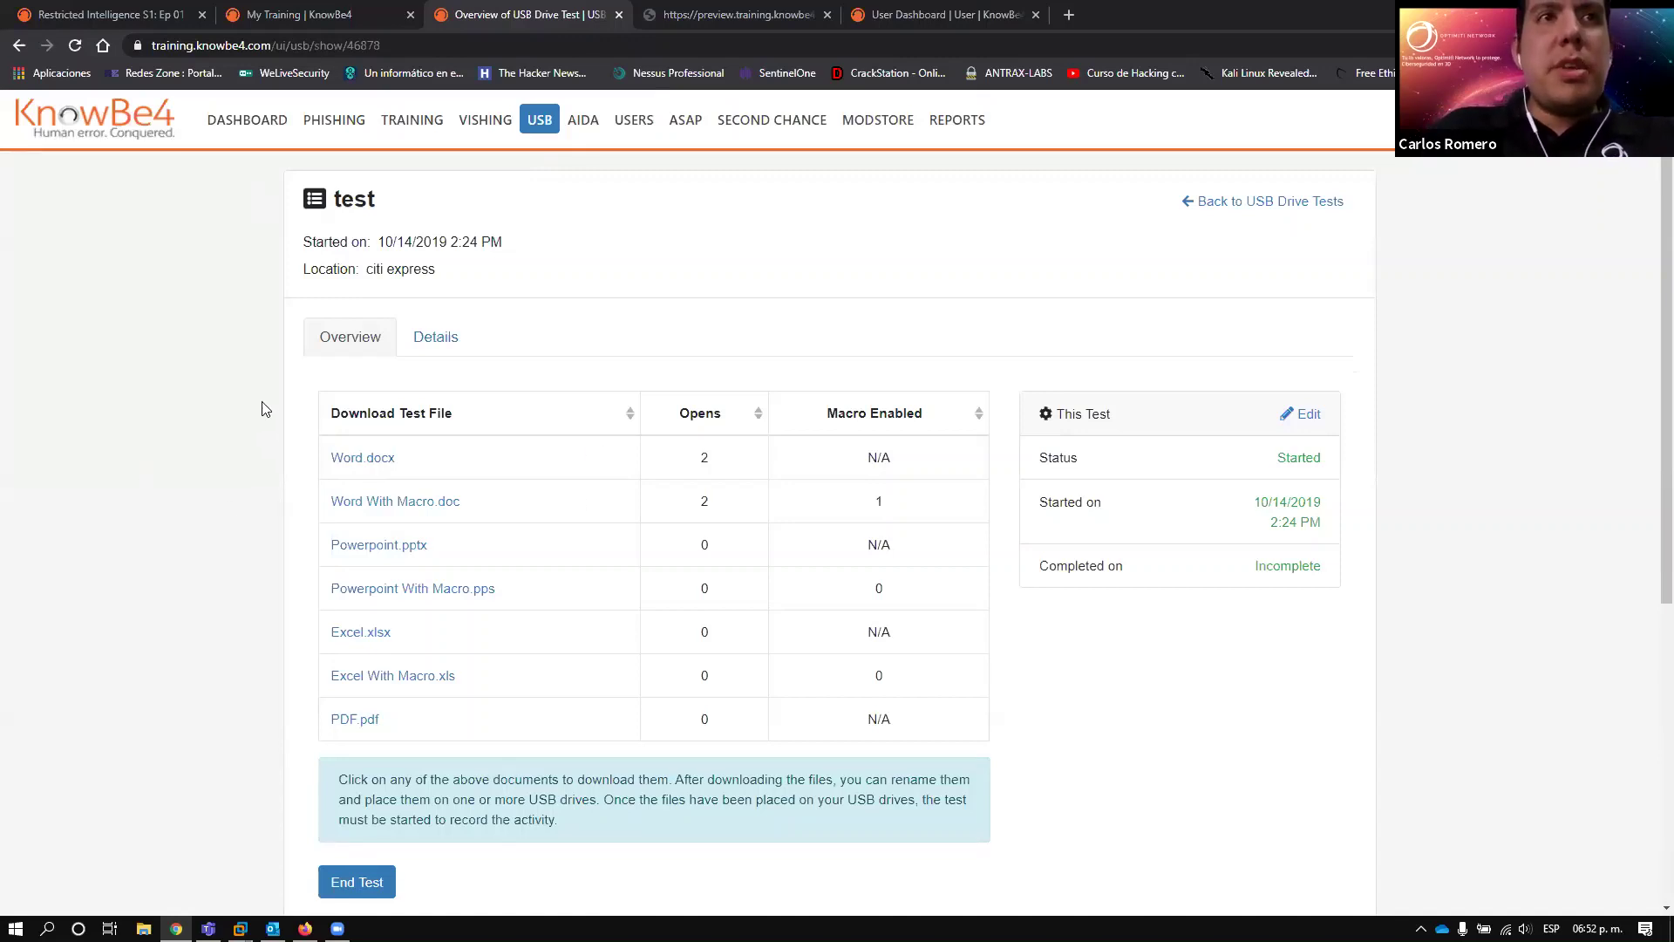
# - Review the 'test' USB file-open counts and Failures by IP Address Location map, then show Details
pyautogui.moveTo(292, 418); pyautogui.dragTo(299, 512)
pyautogui.click(295, 461)
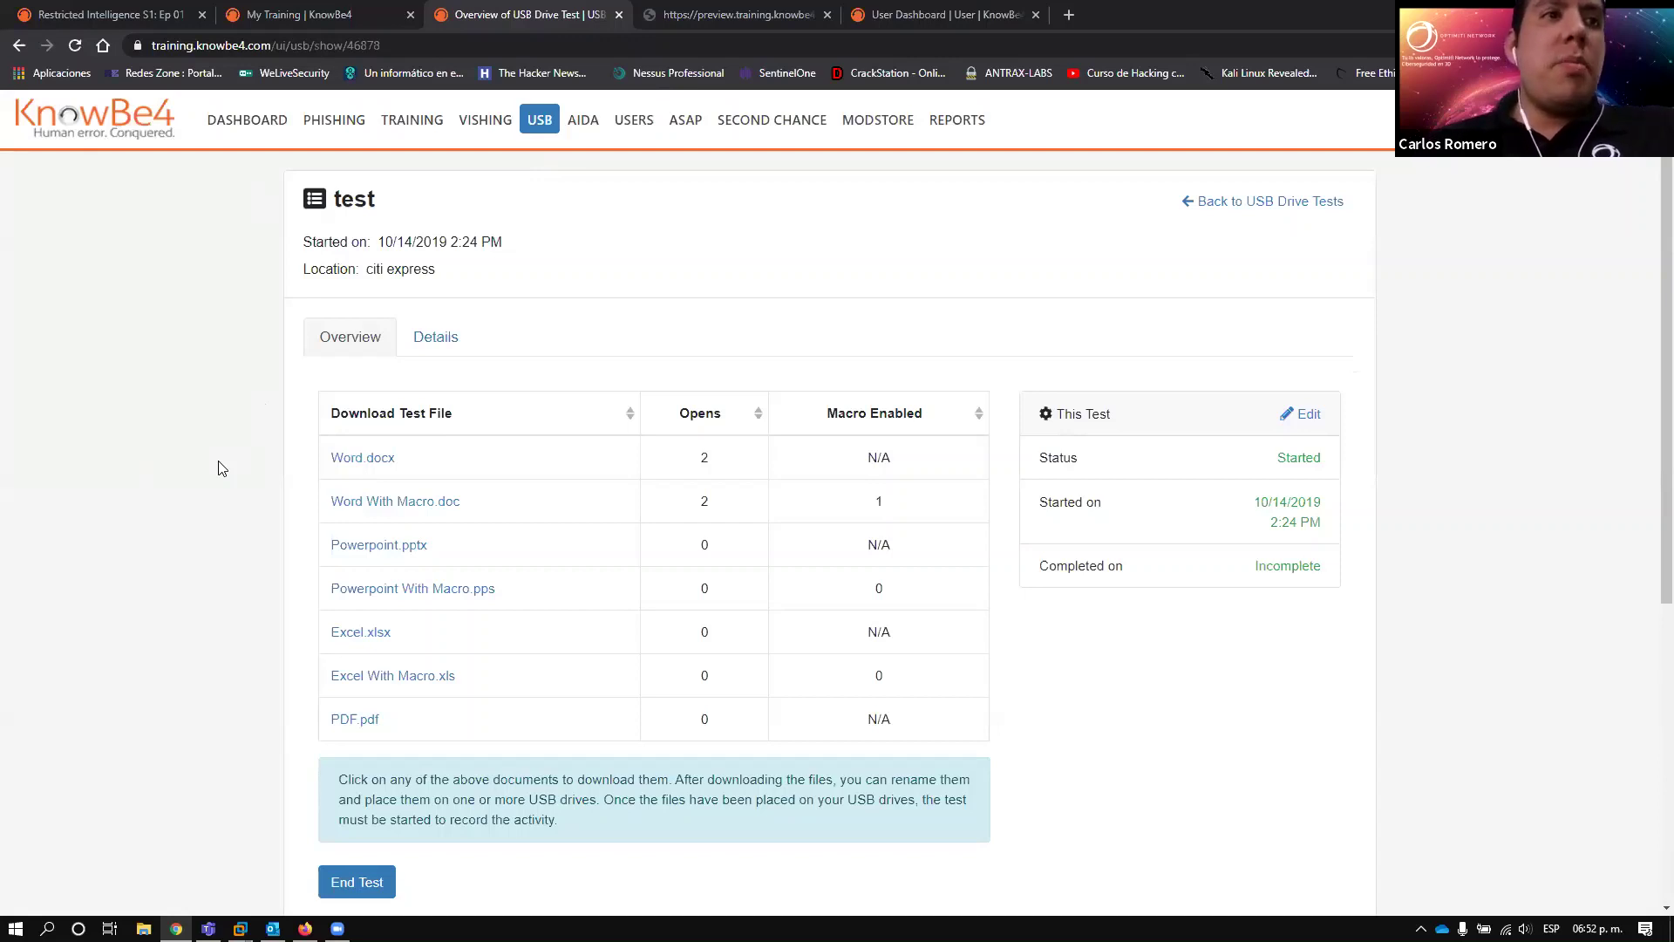
pyautogui.scroll(-2, 231, 511)
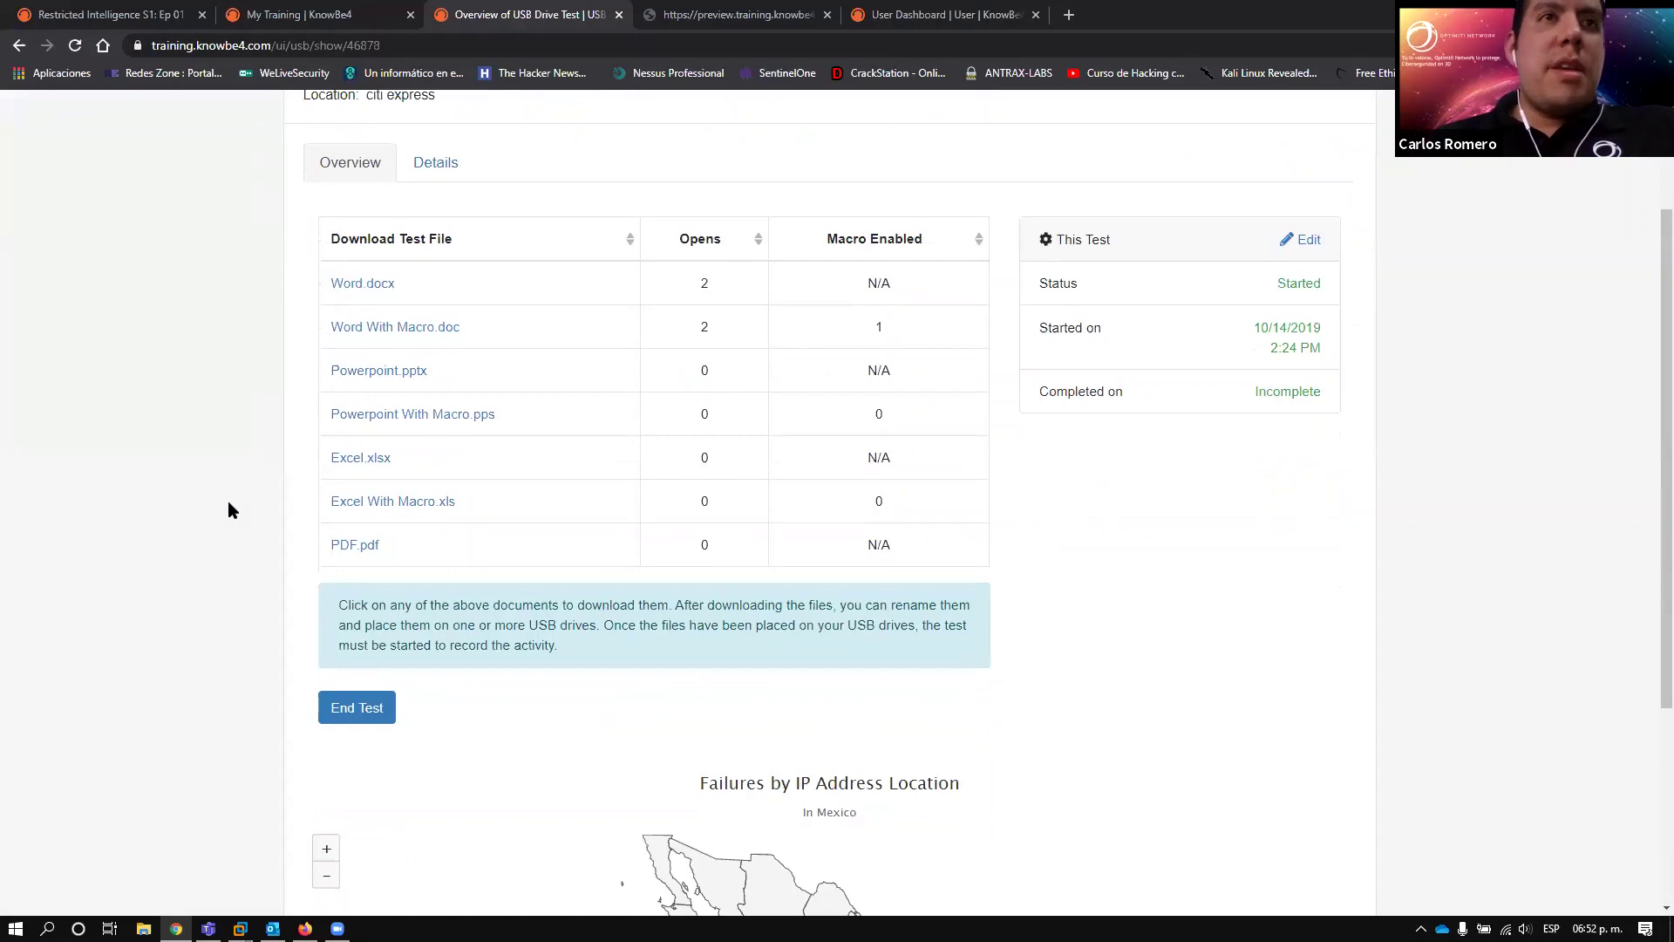
pyautogui.scroll(-1, 231, 510)
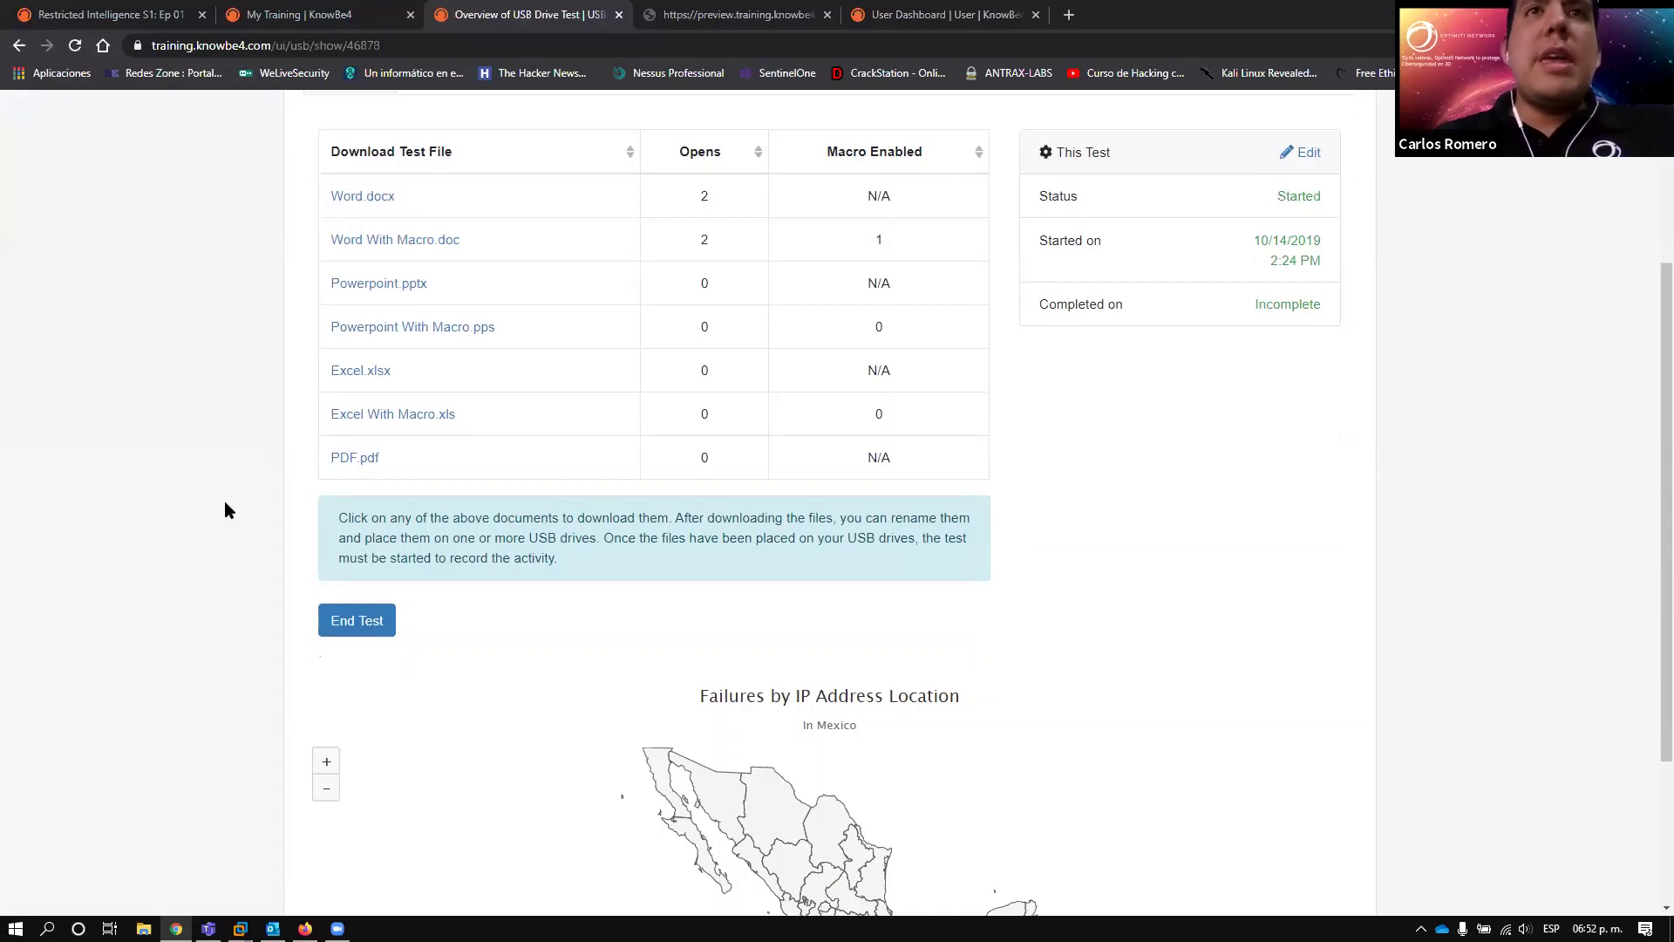
pyautogui.scroll(2, 241, 487)
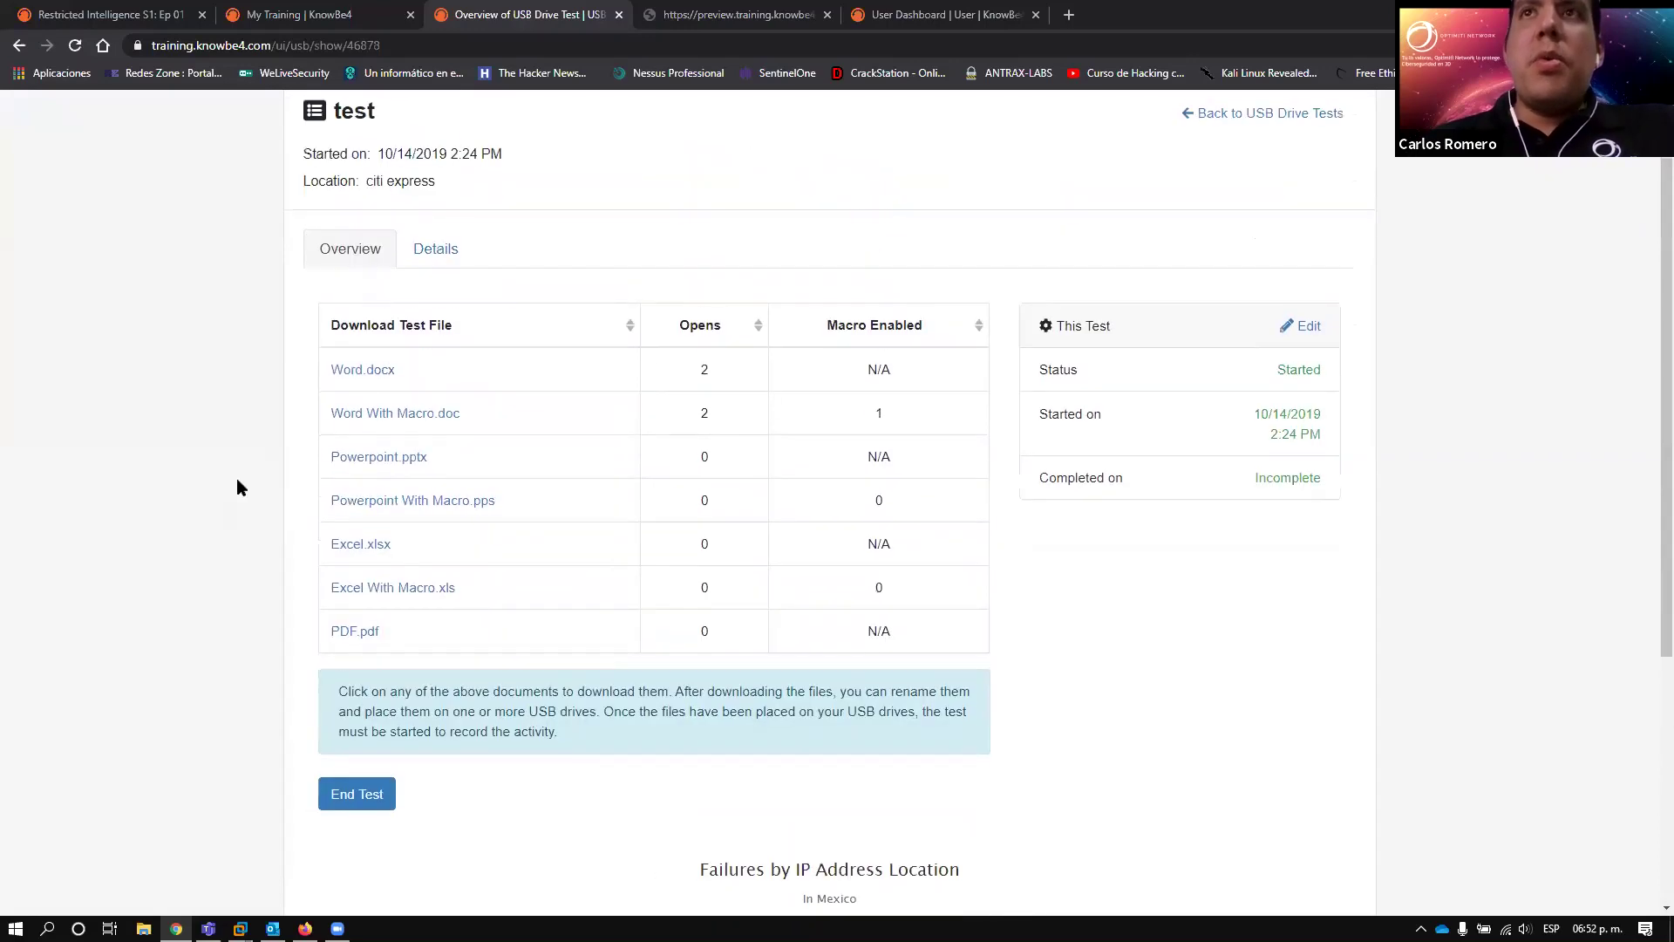
pyautogui.click(453, 252)
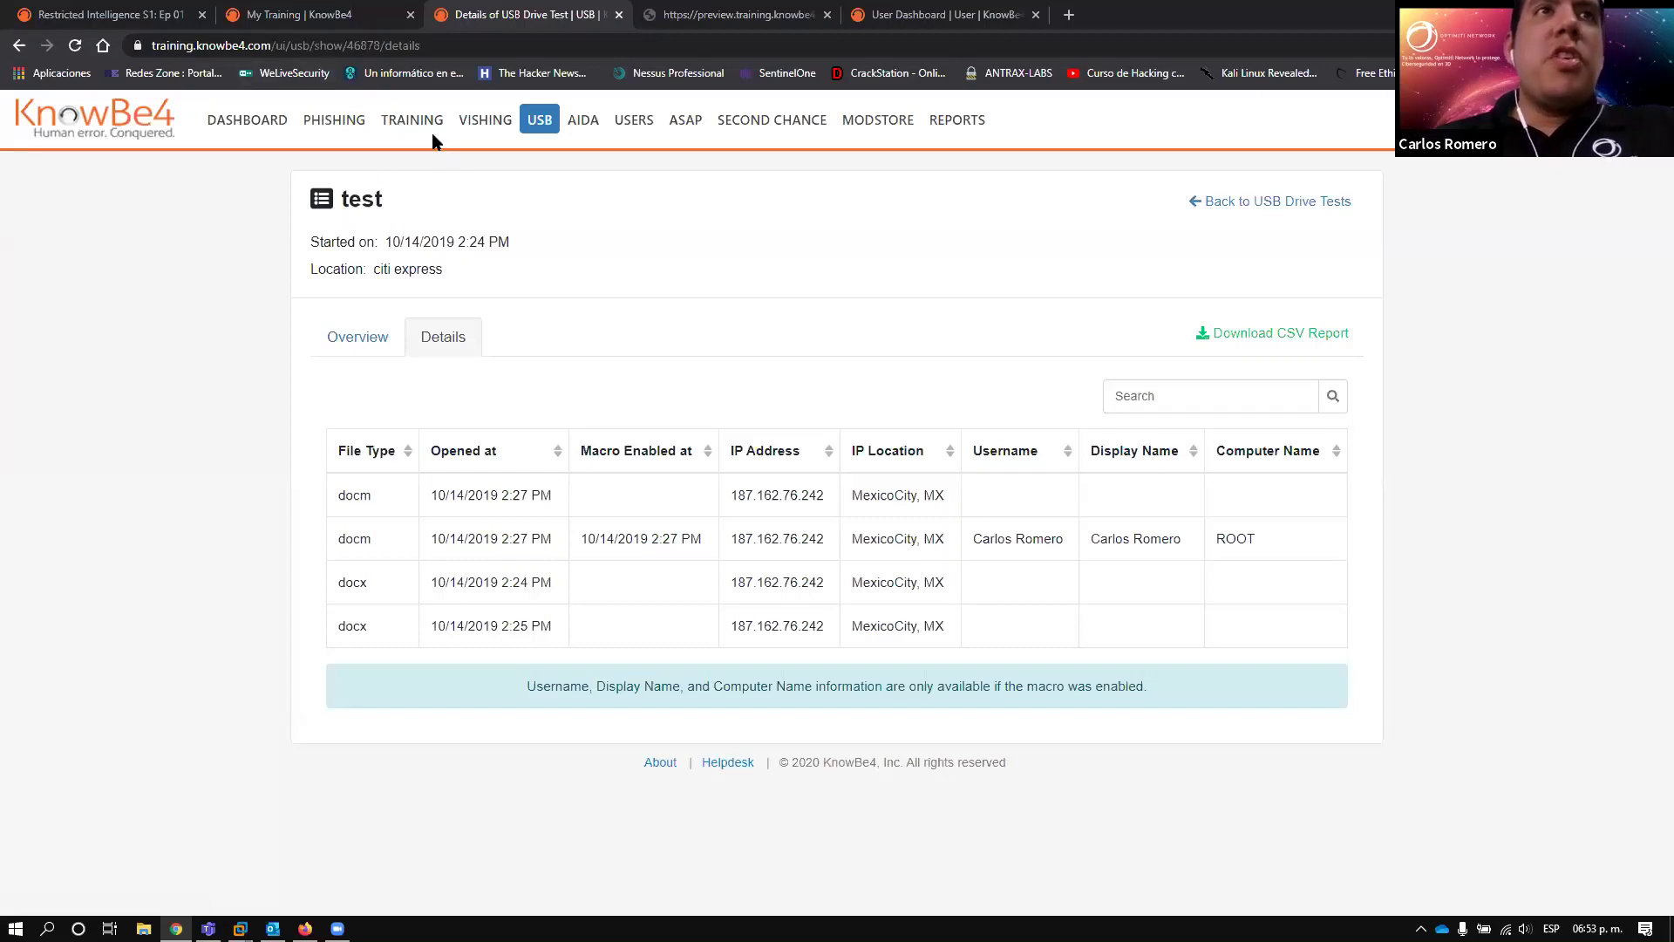
# - Show the vishing templates filtered to Spanish, Mexico
pyautogui.click(485, 124)
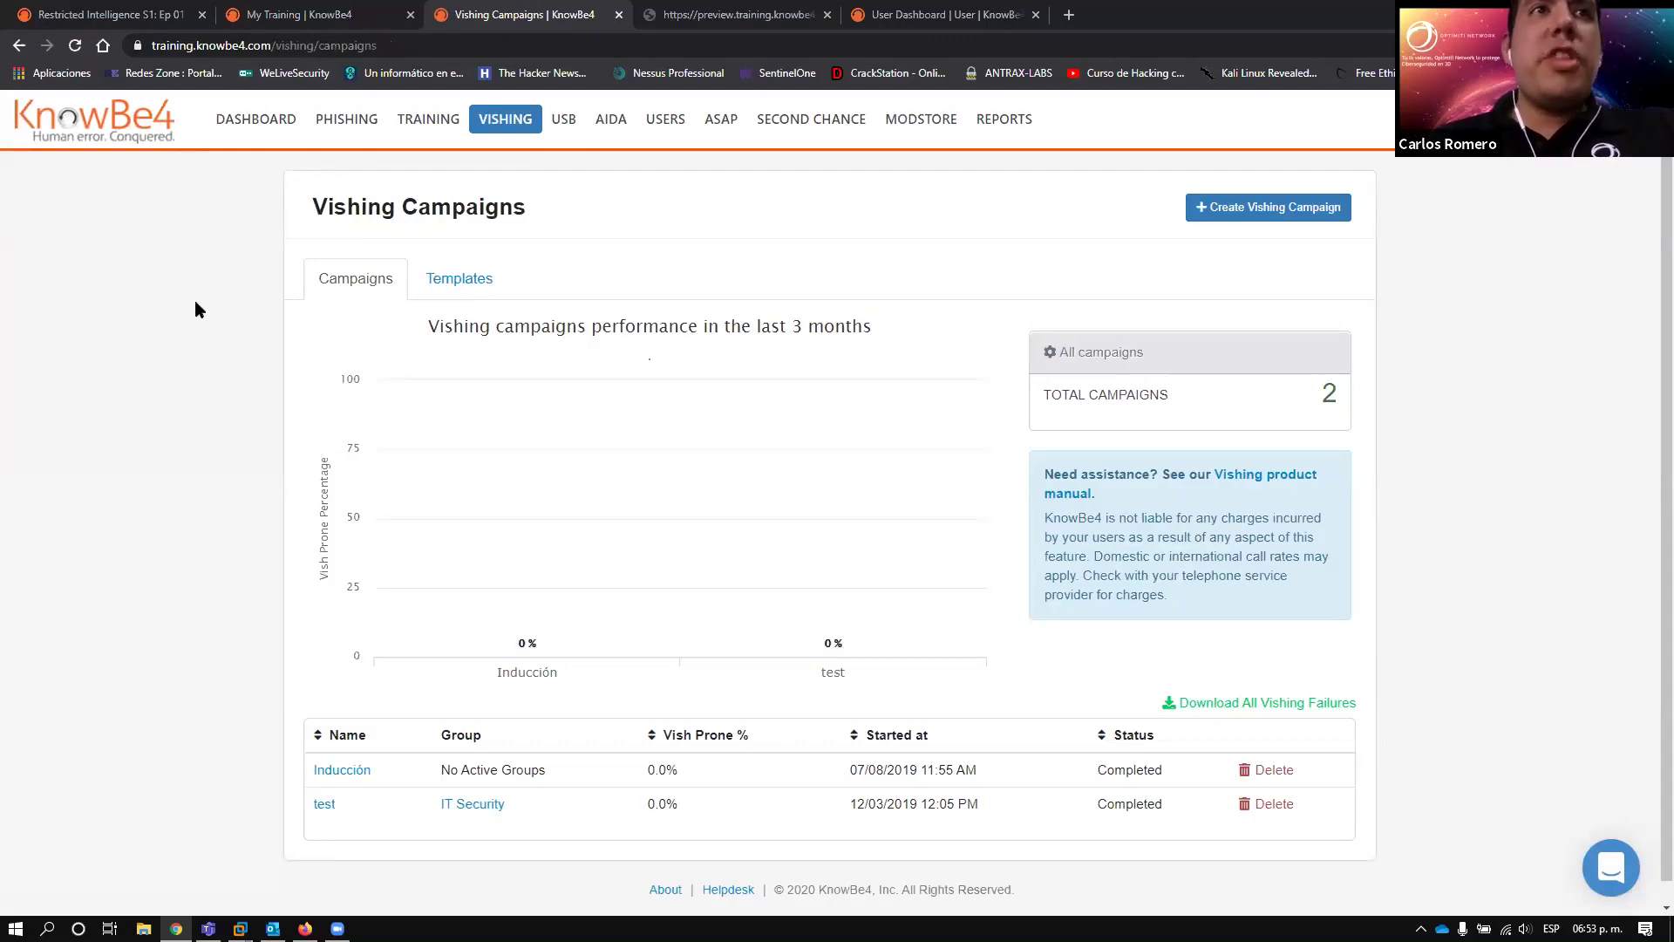
pyautogui.click(463, 279)
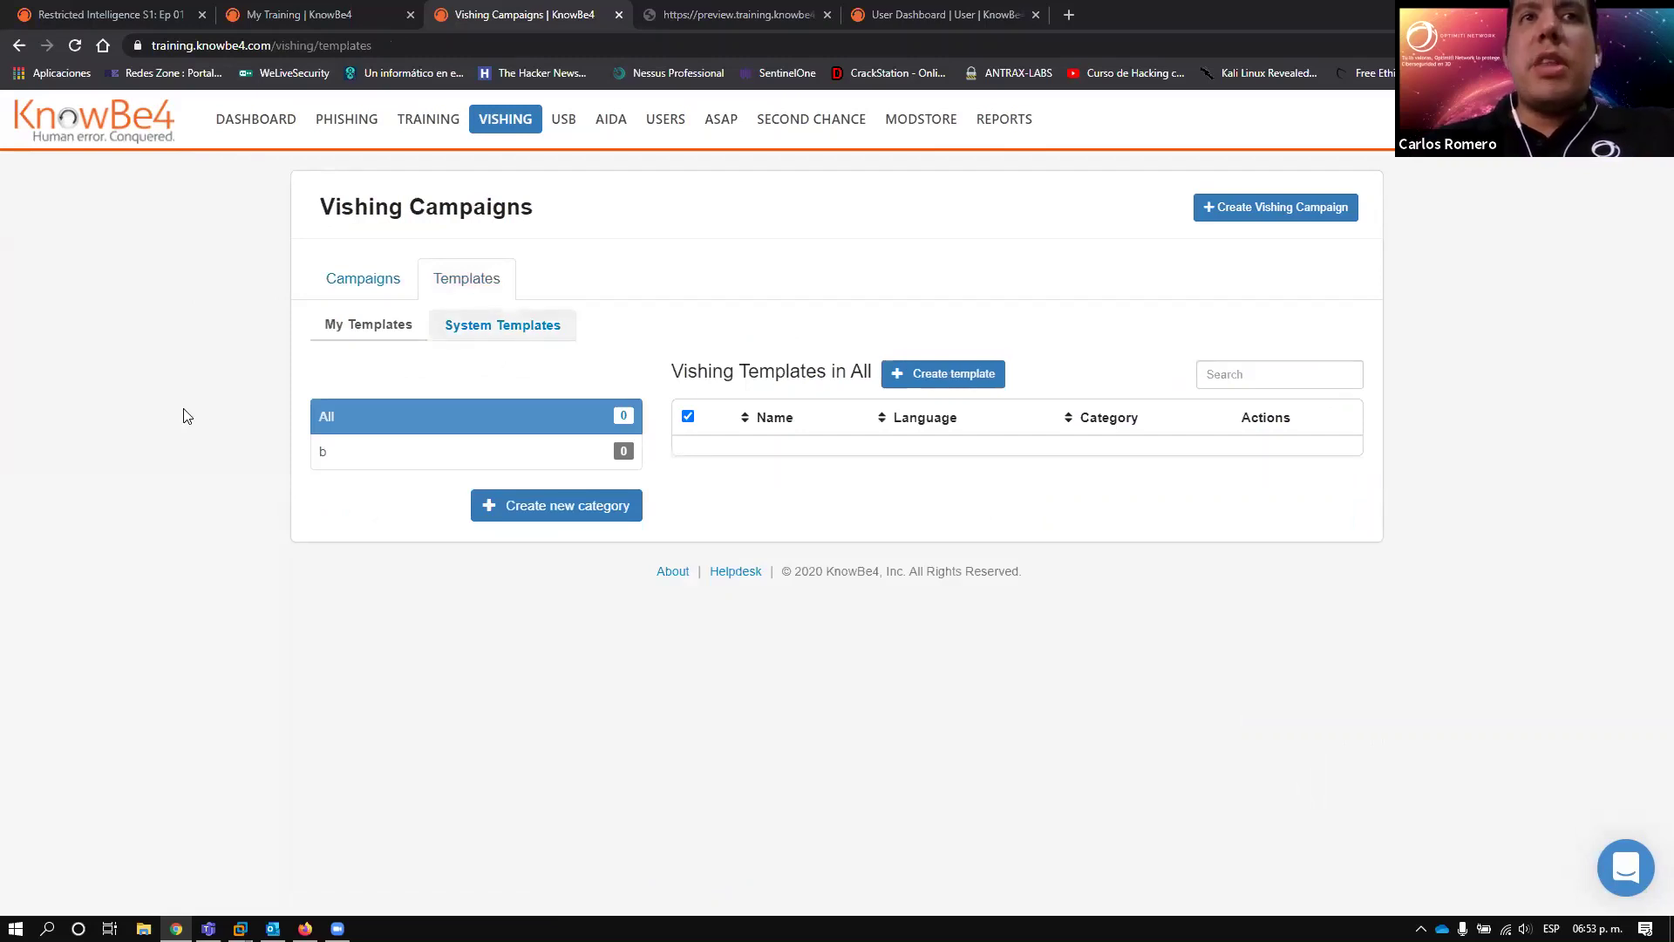
pyautogui.scroll(-7, 122, 455)
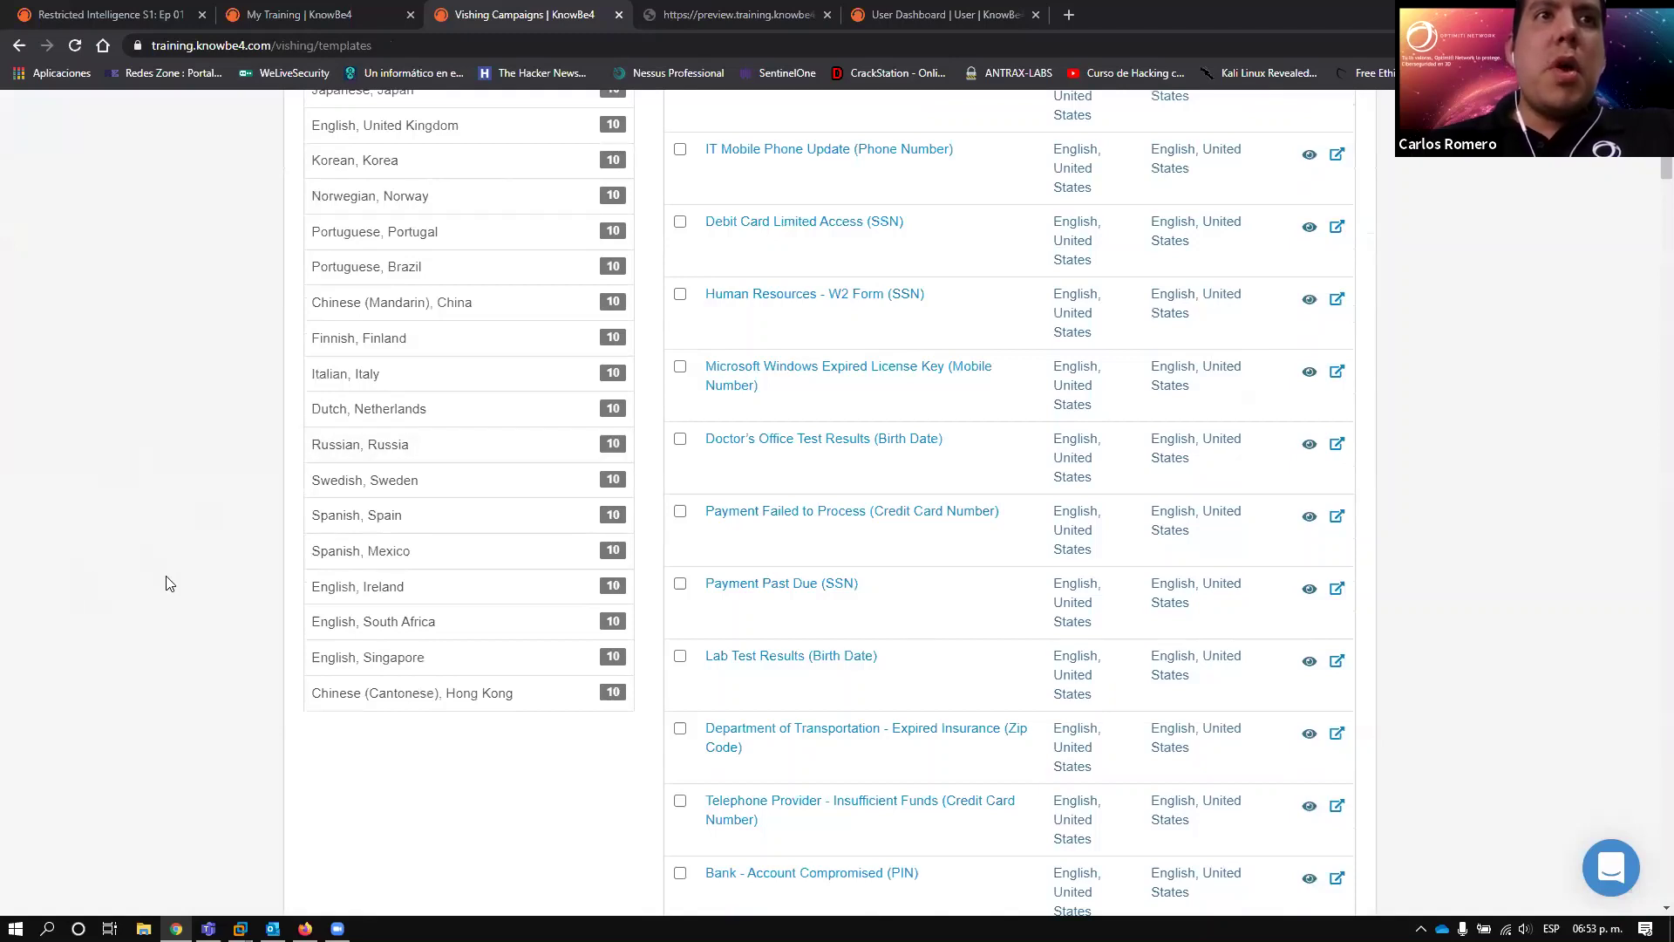
pyautogui.click(394, 561)
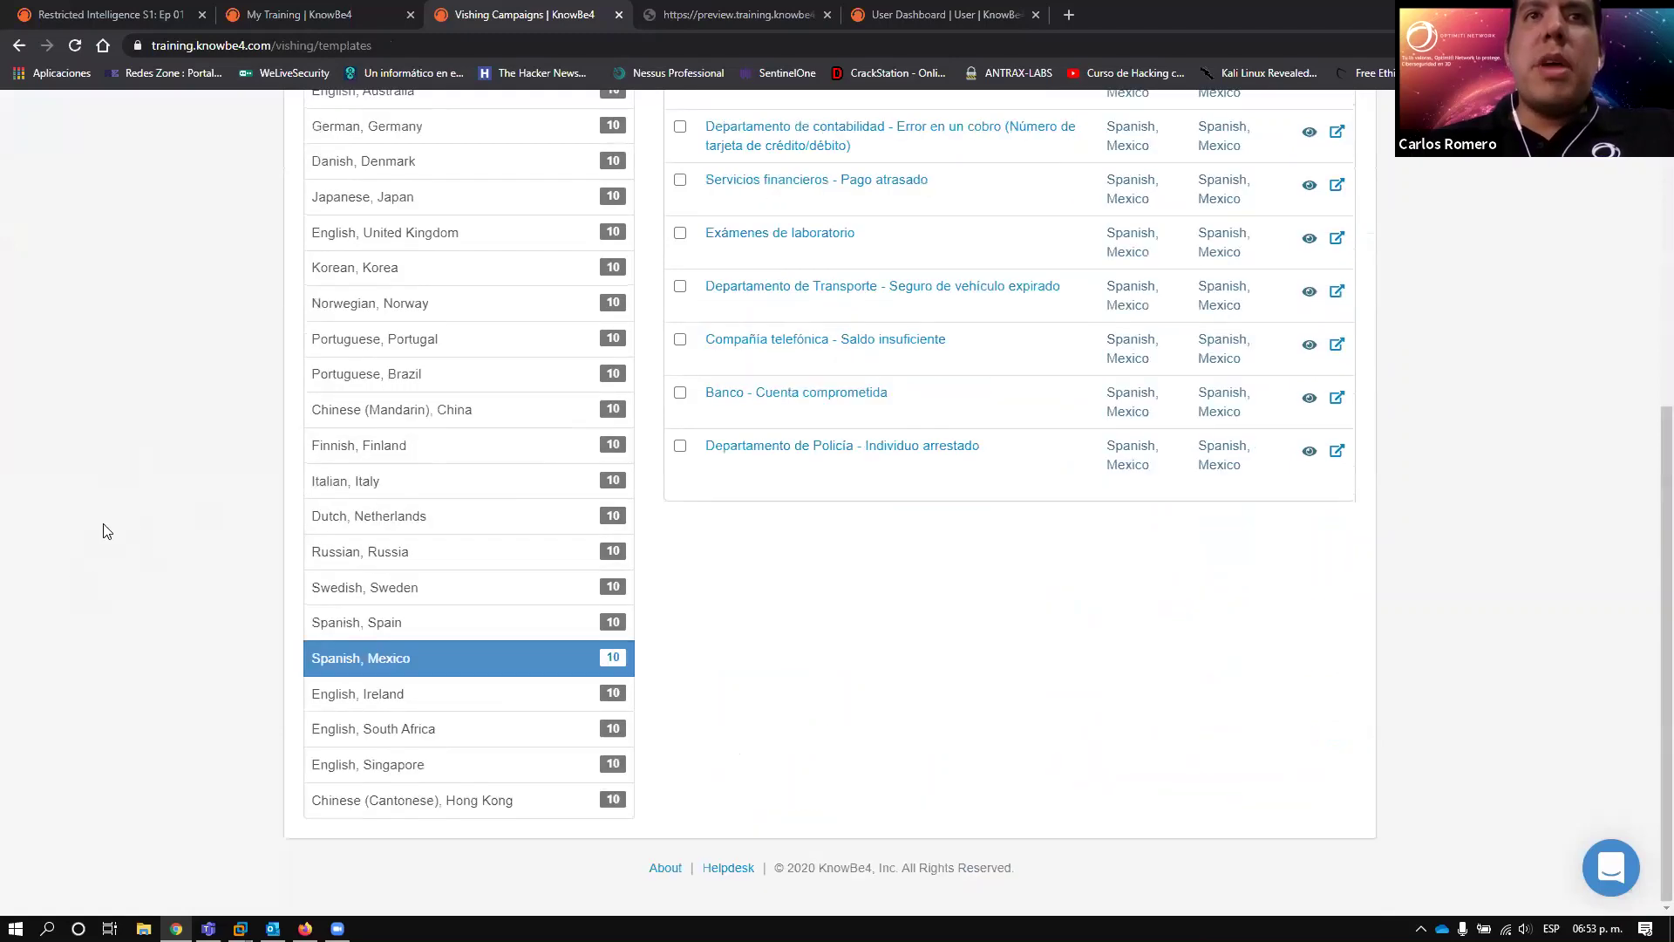
pyautogui.scroll(5, 1448, 453)
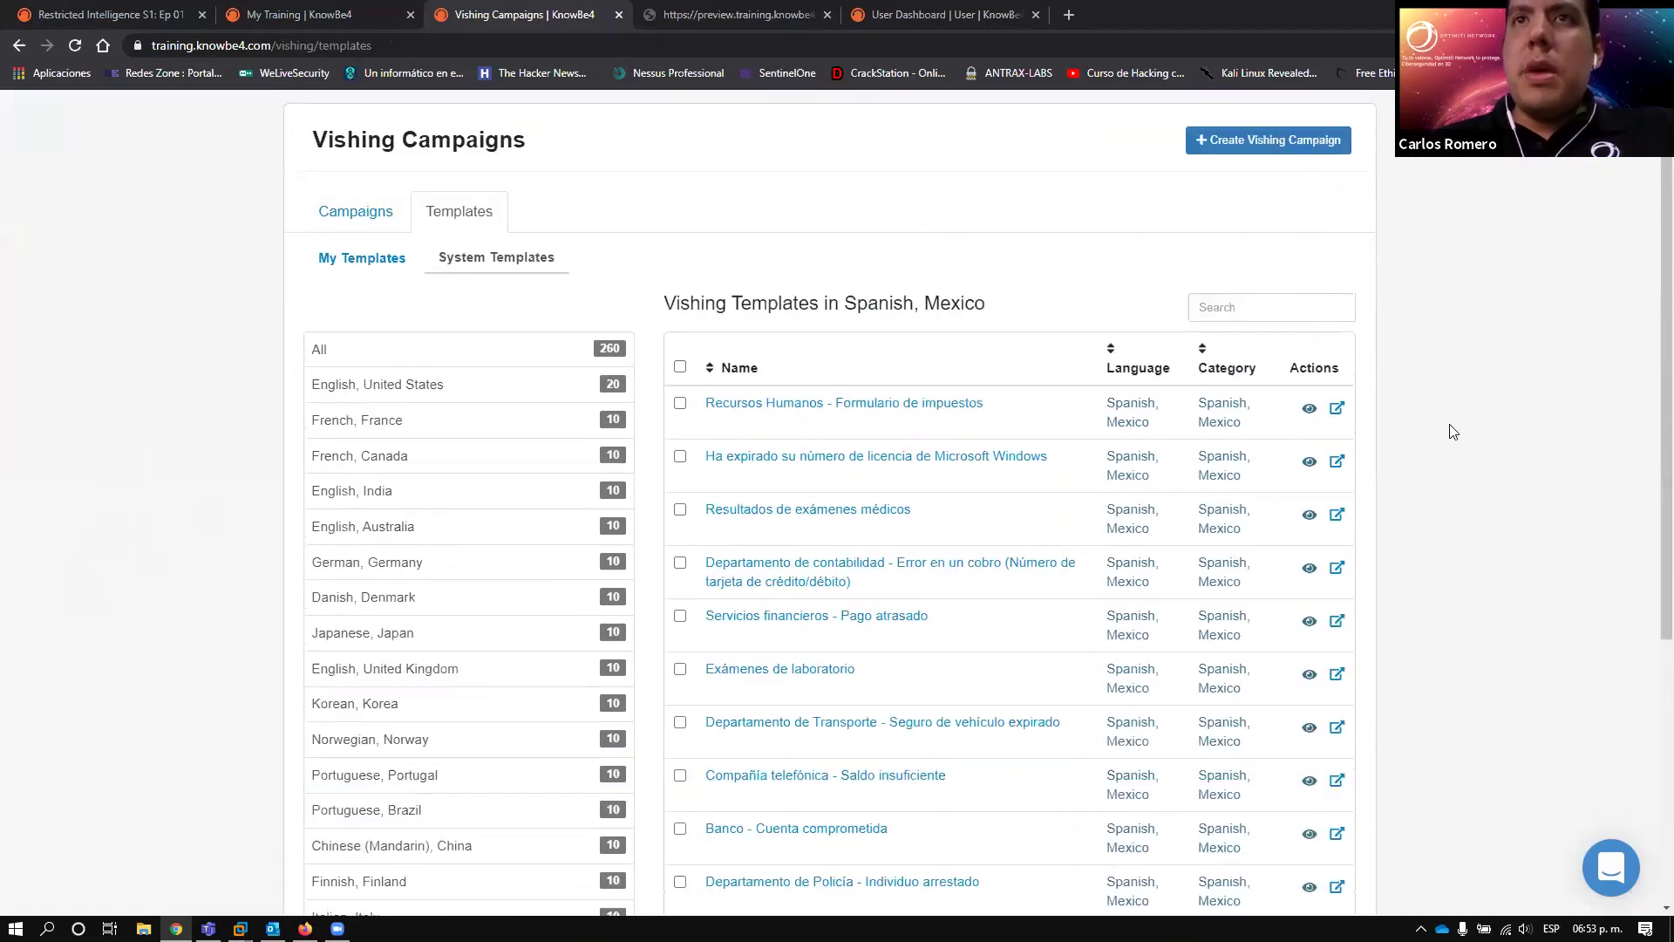
# - Preview the Recursos Humanos tax-form vishing script, then return to the vishing campaigns list
pyautogui.click(1310, 408)
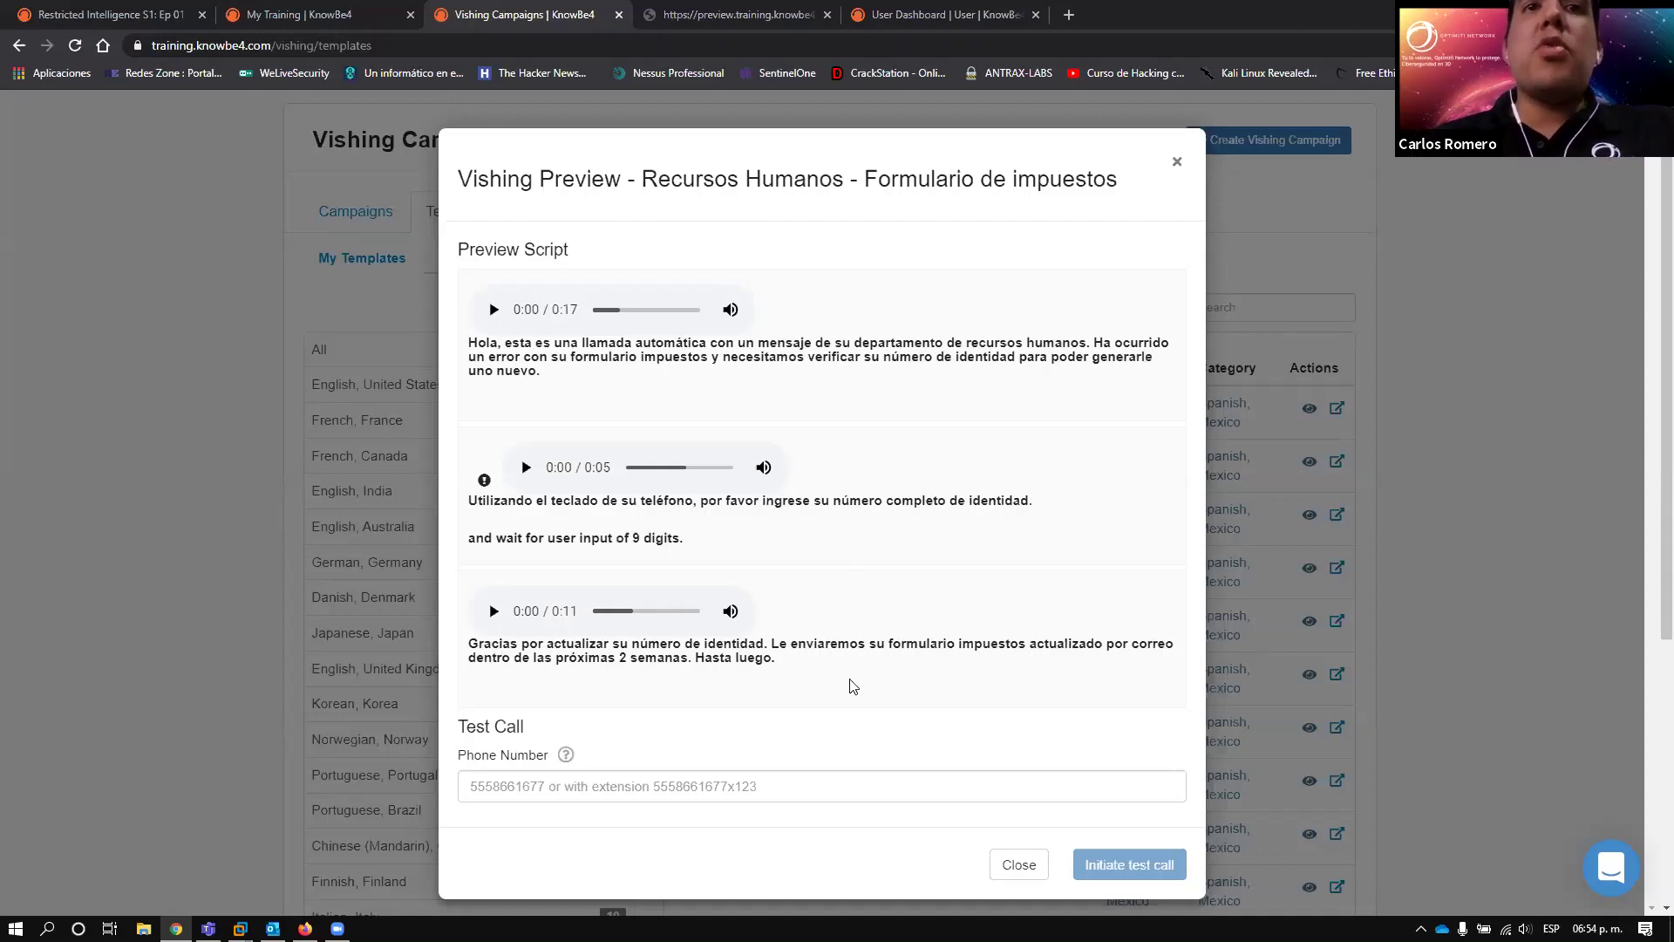
pyautogui.click(1457, 519)
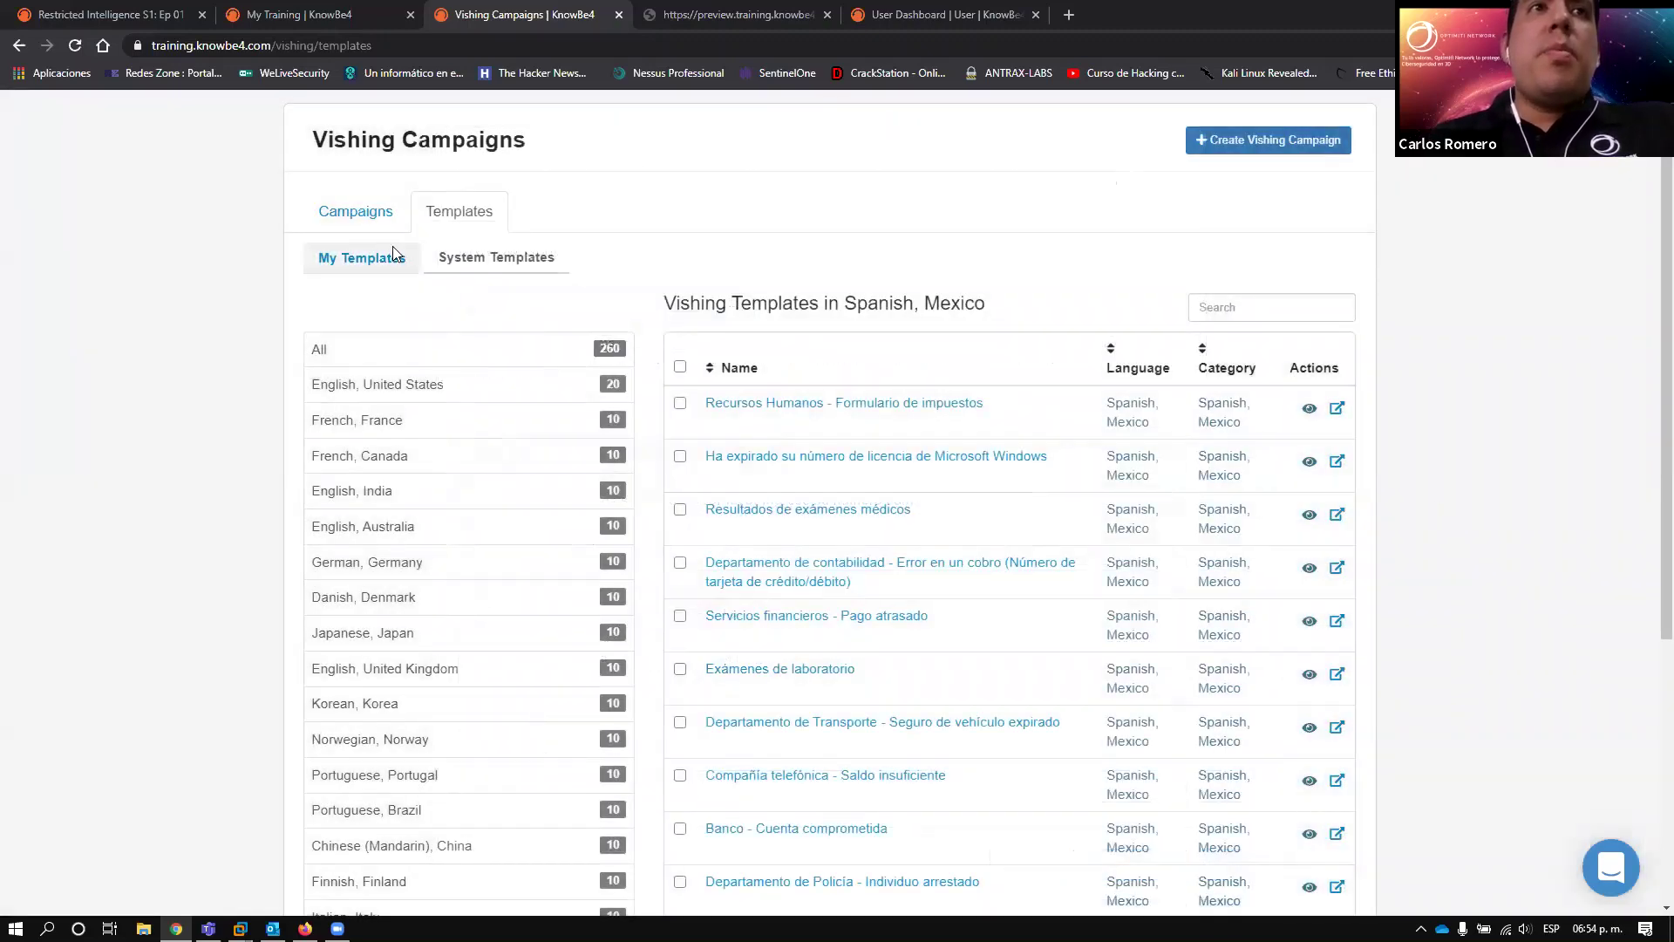
pyautogui.click(359, 213)
pyautogui.scroll(-1, 174, 523)
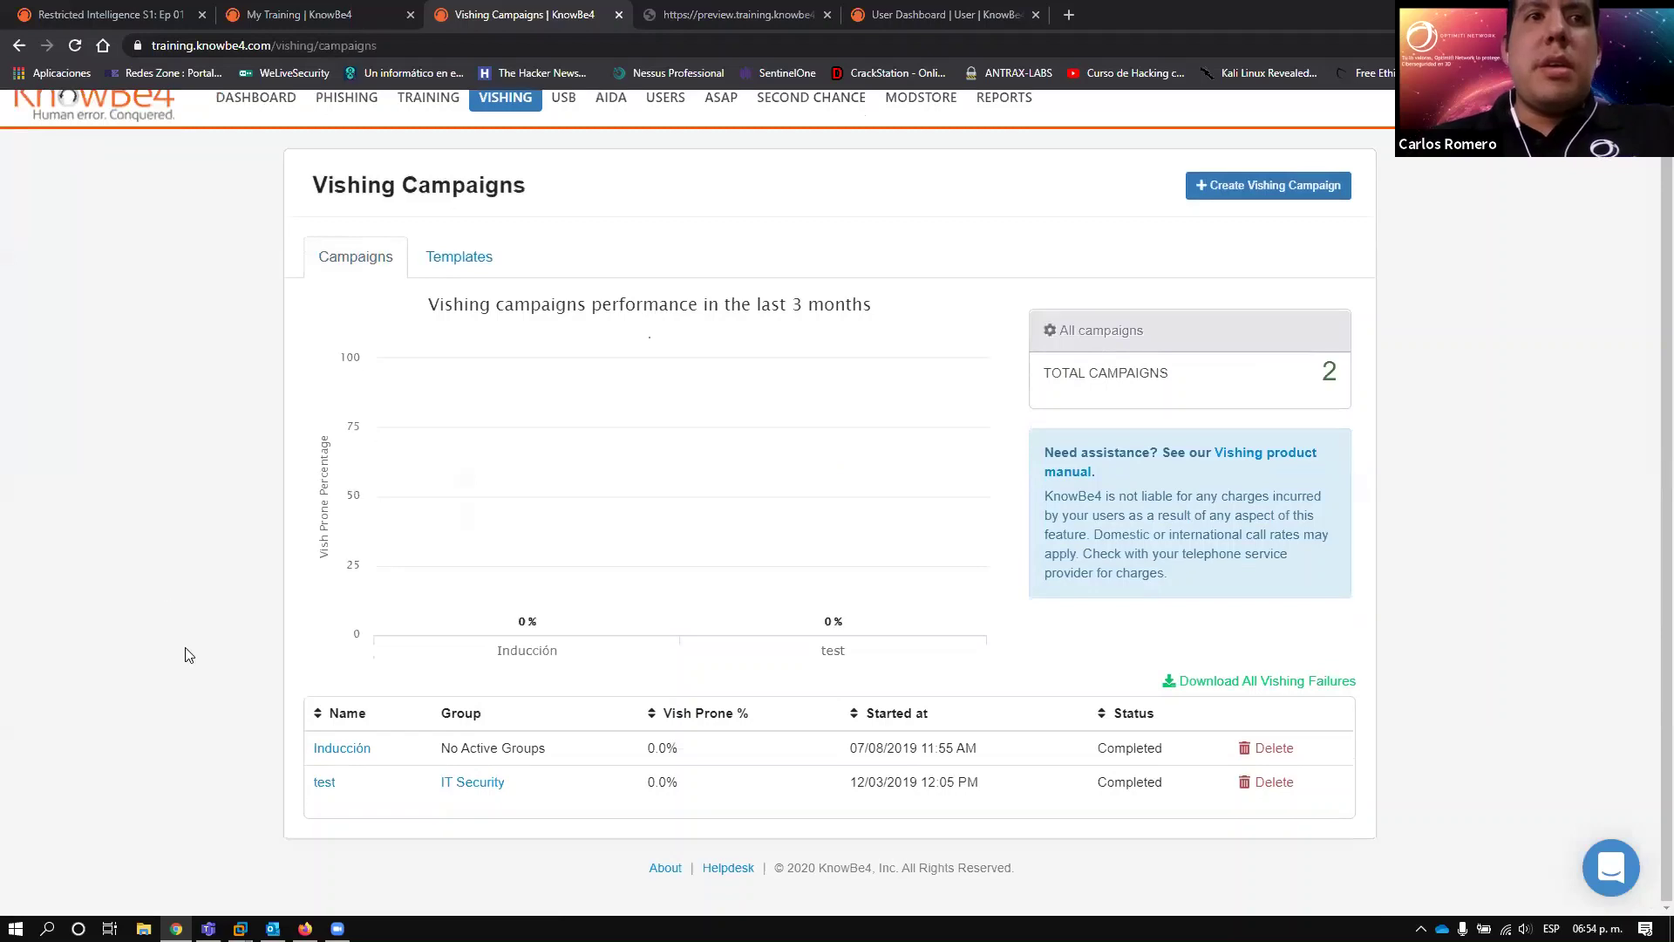
# - Review the 'test' vishing campaign results, then switch to the User Dashboard tab
pyautogui.click(322, 781)
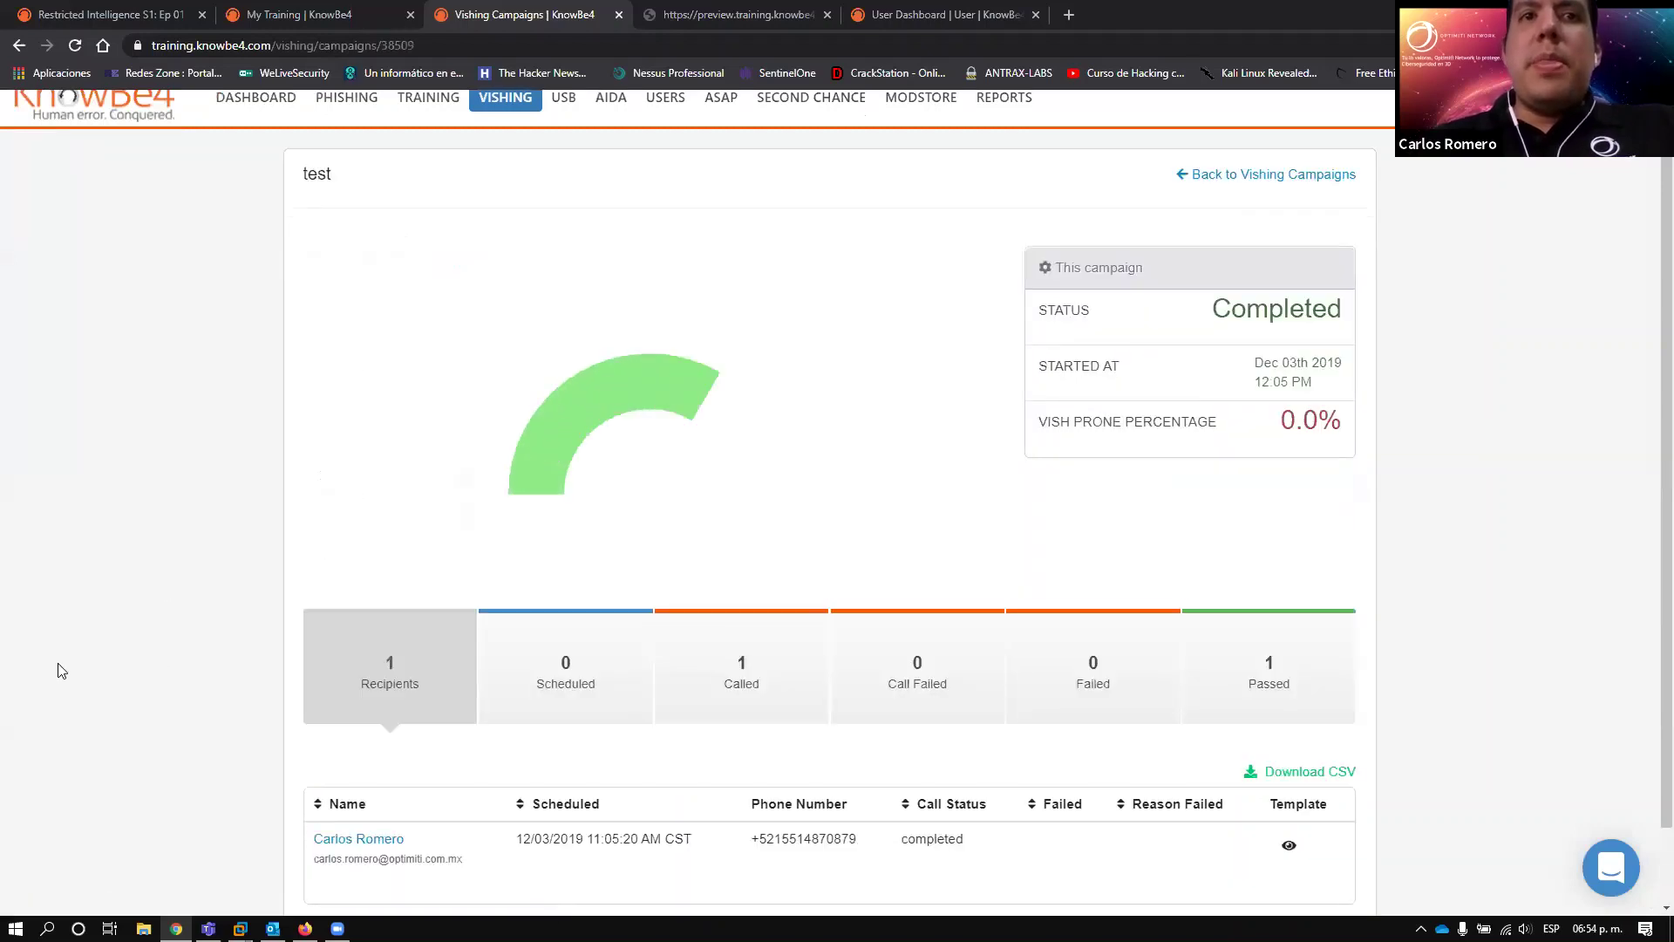
pyautogui.scroll(-1, 160, 672)
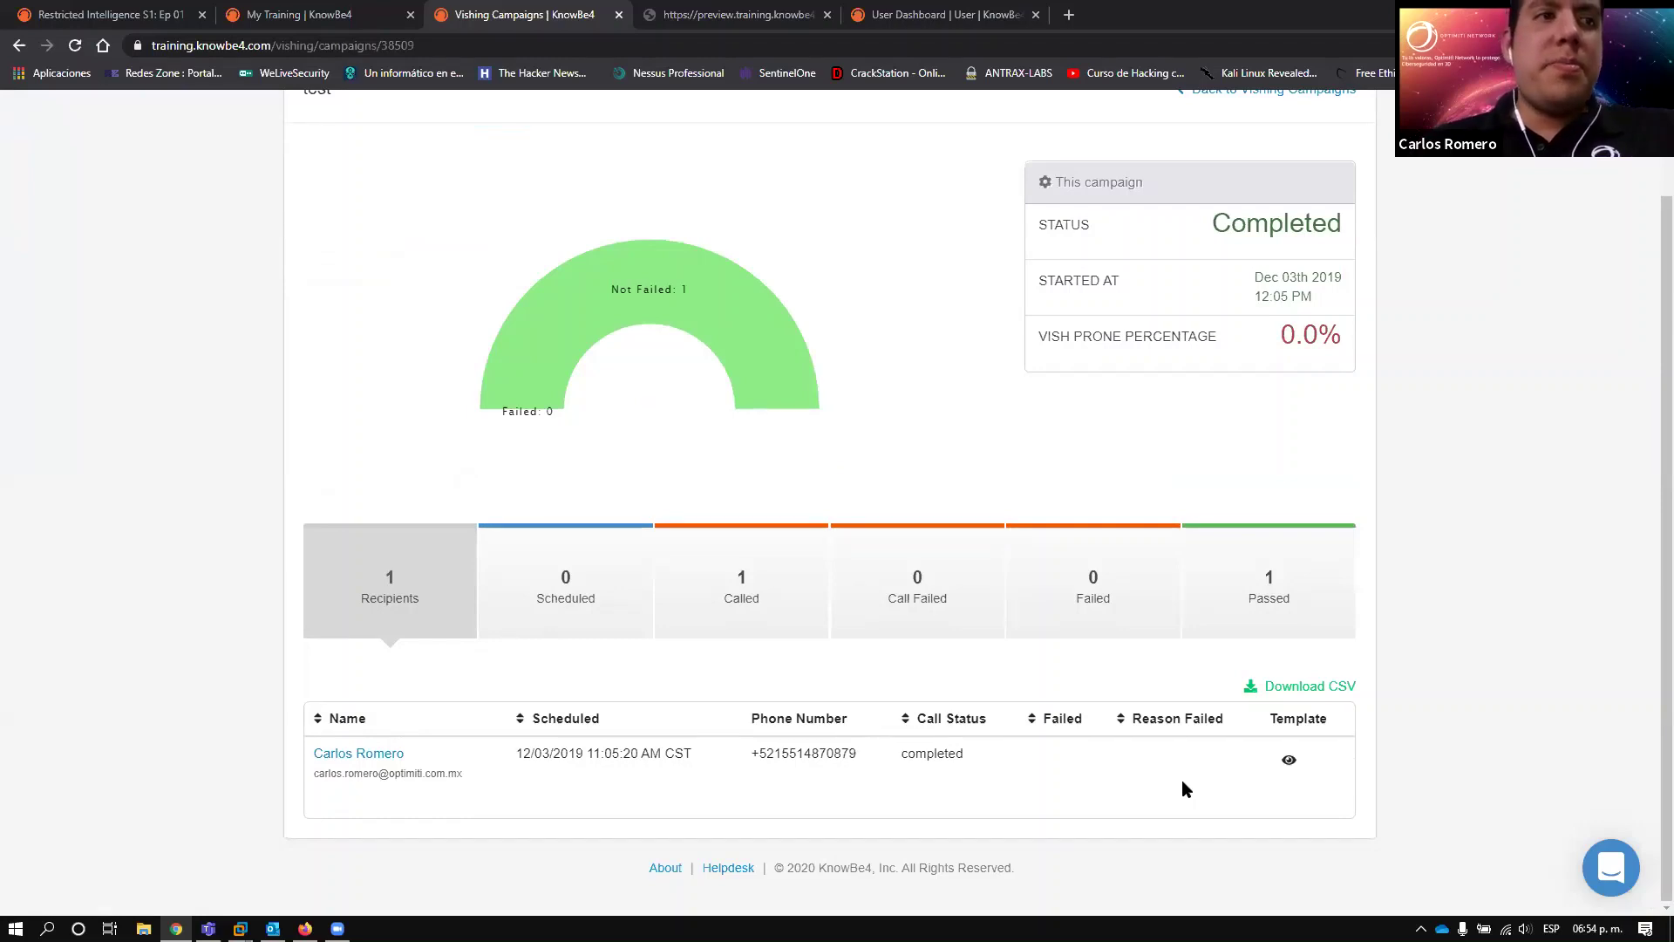
pyautogui.scroll(1, 1448, 628)
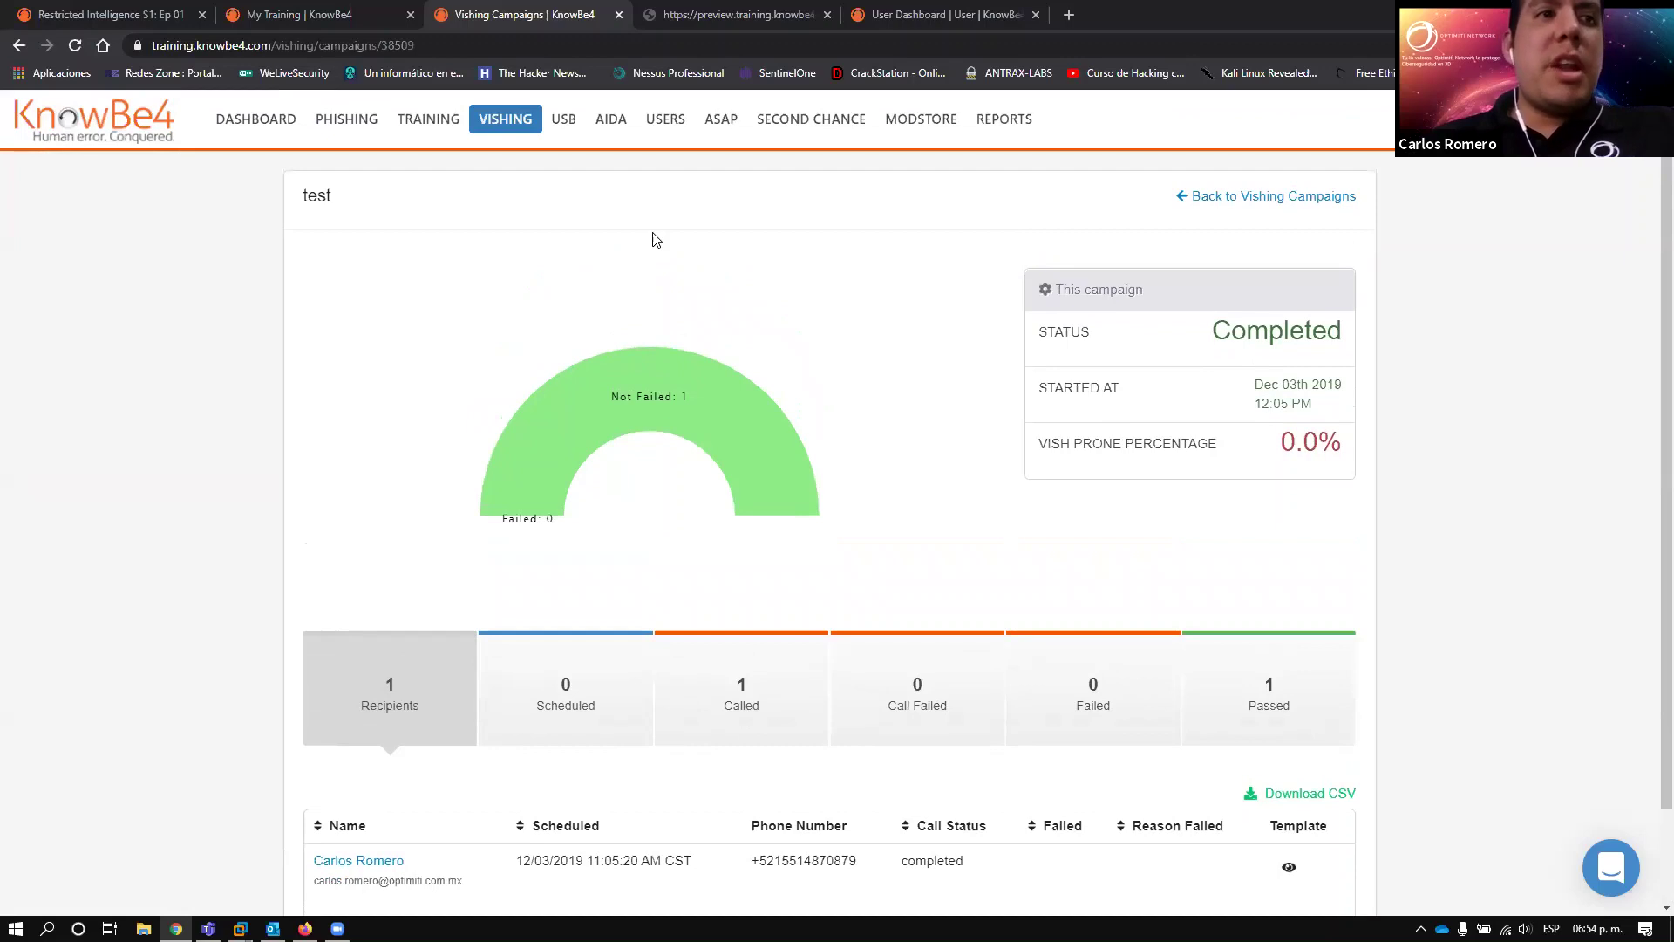
pyautogui.click(940, 7)
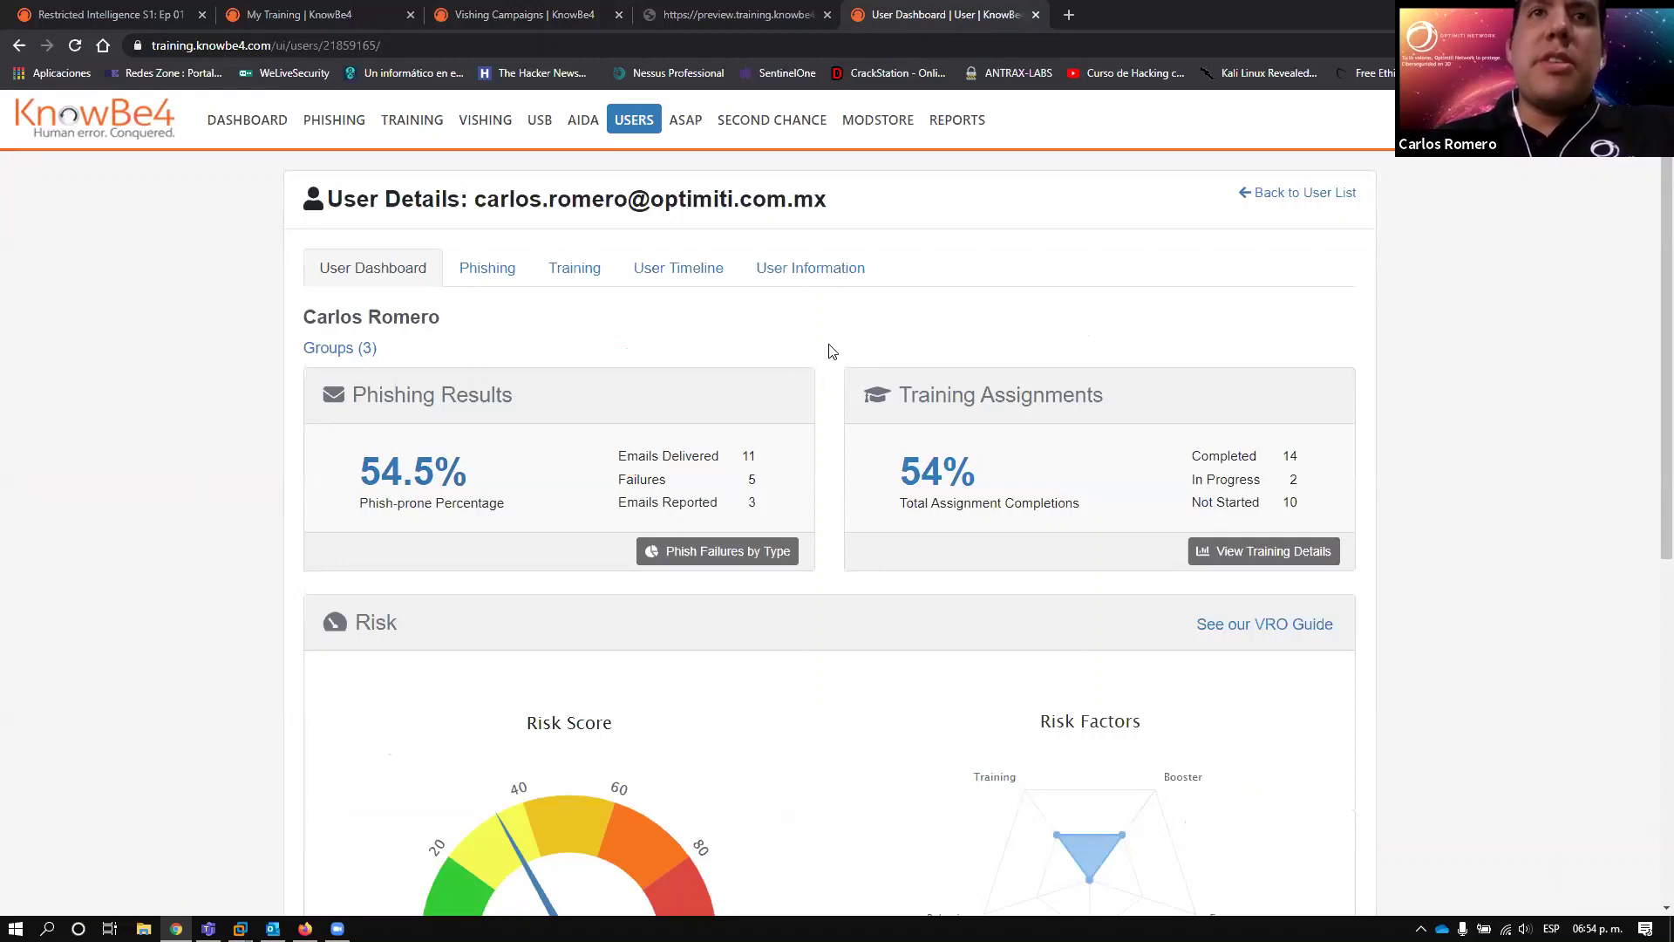
# - Review the user's risk score, phishing test history and training enrollments
pyautogui.scroll(-4, 833, 391)
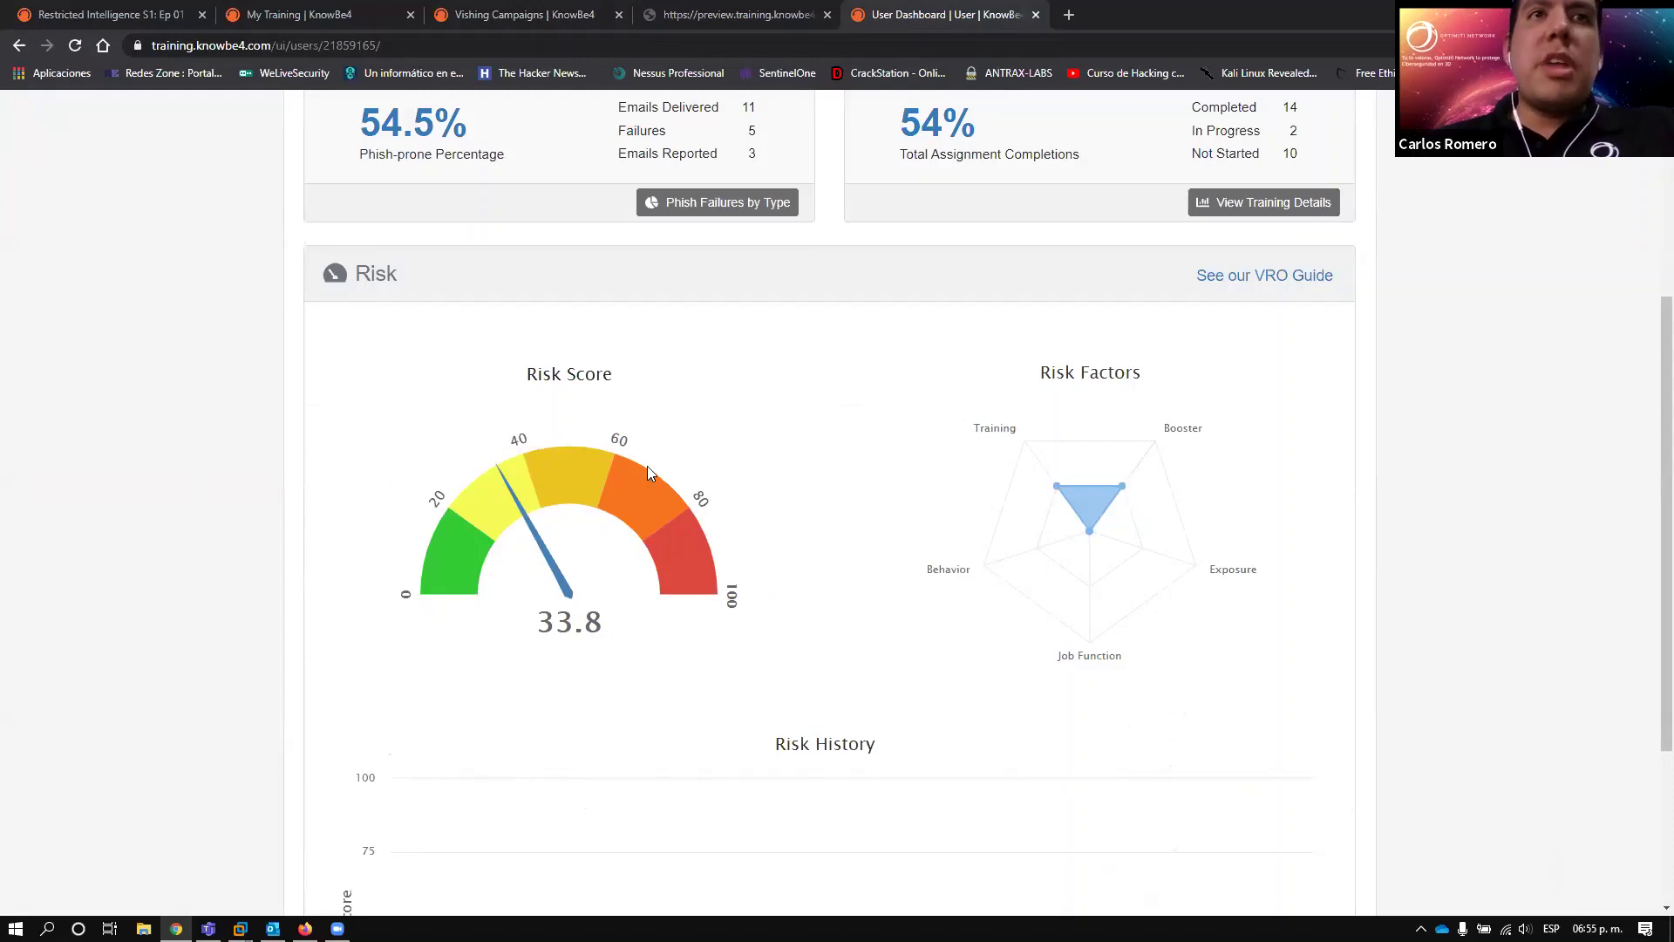
pyautogui.scroll(4, 24, 516)
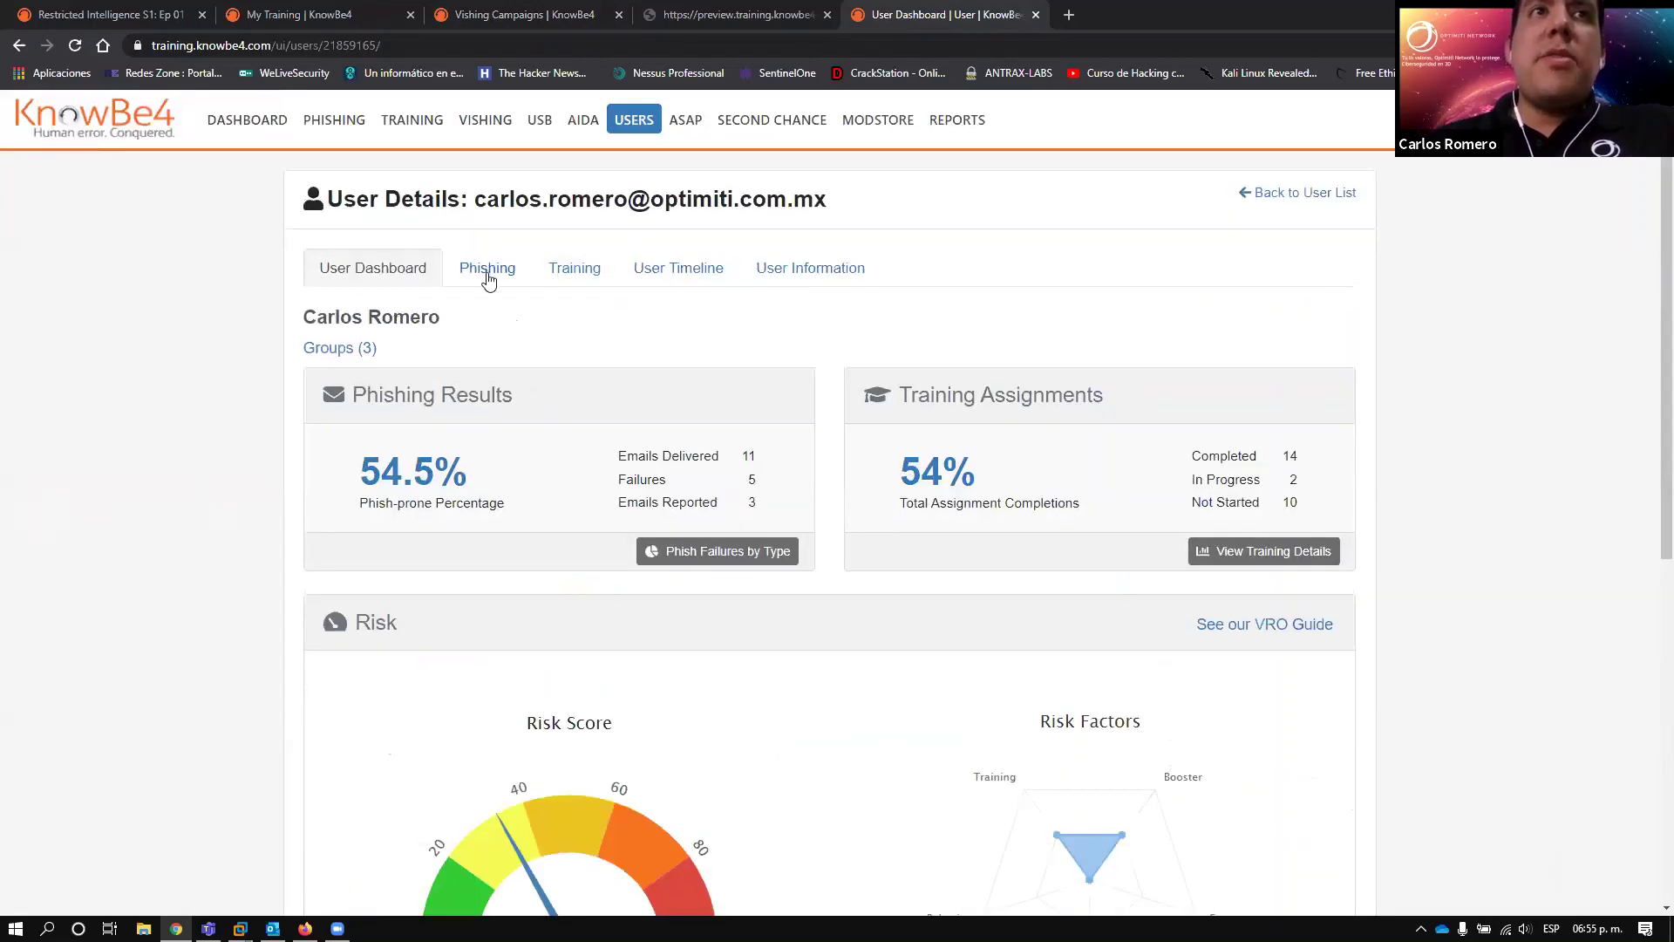
pyautogui.click(489, 277)
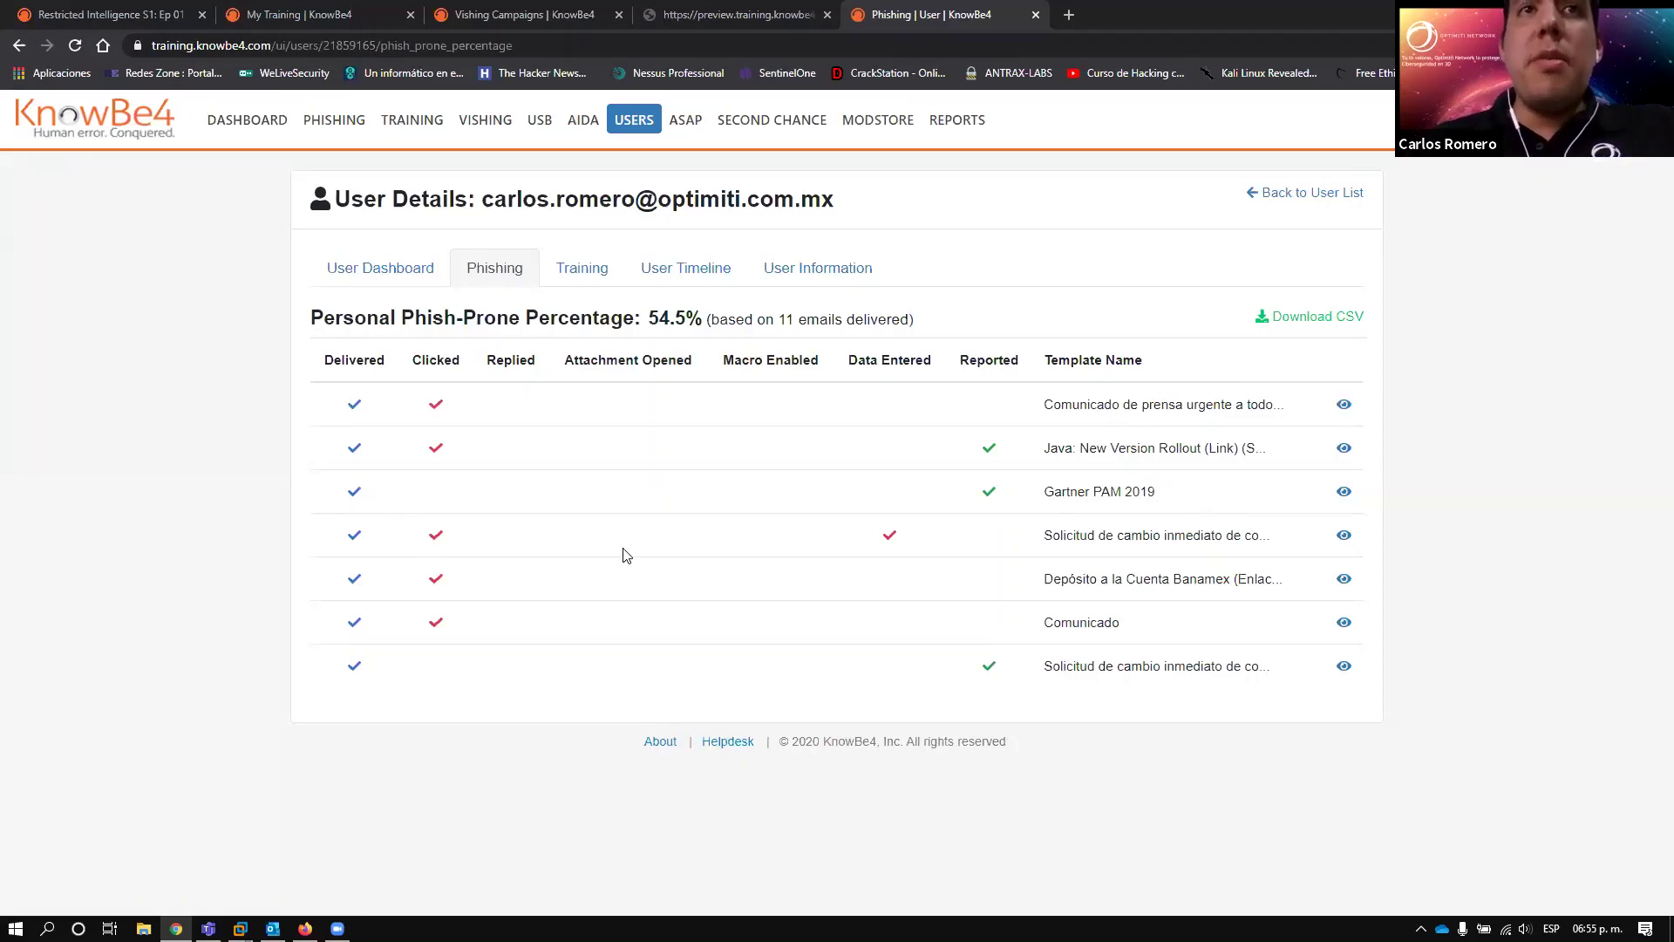
pyautogui.click(586, 271)
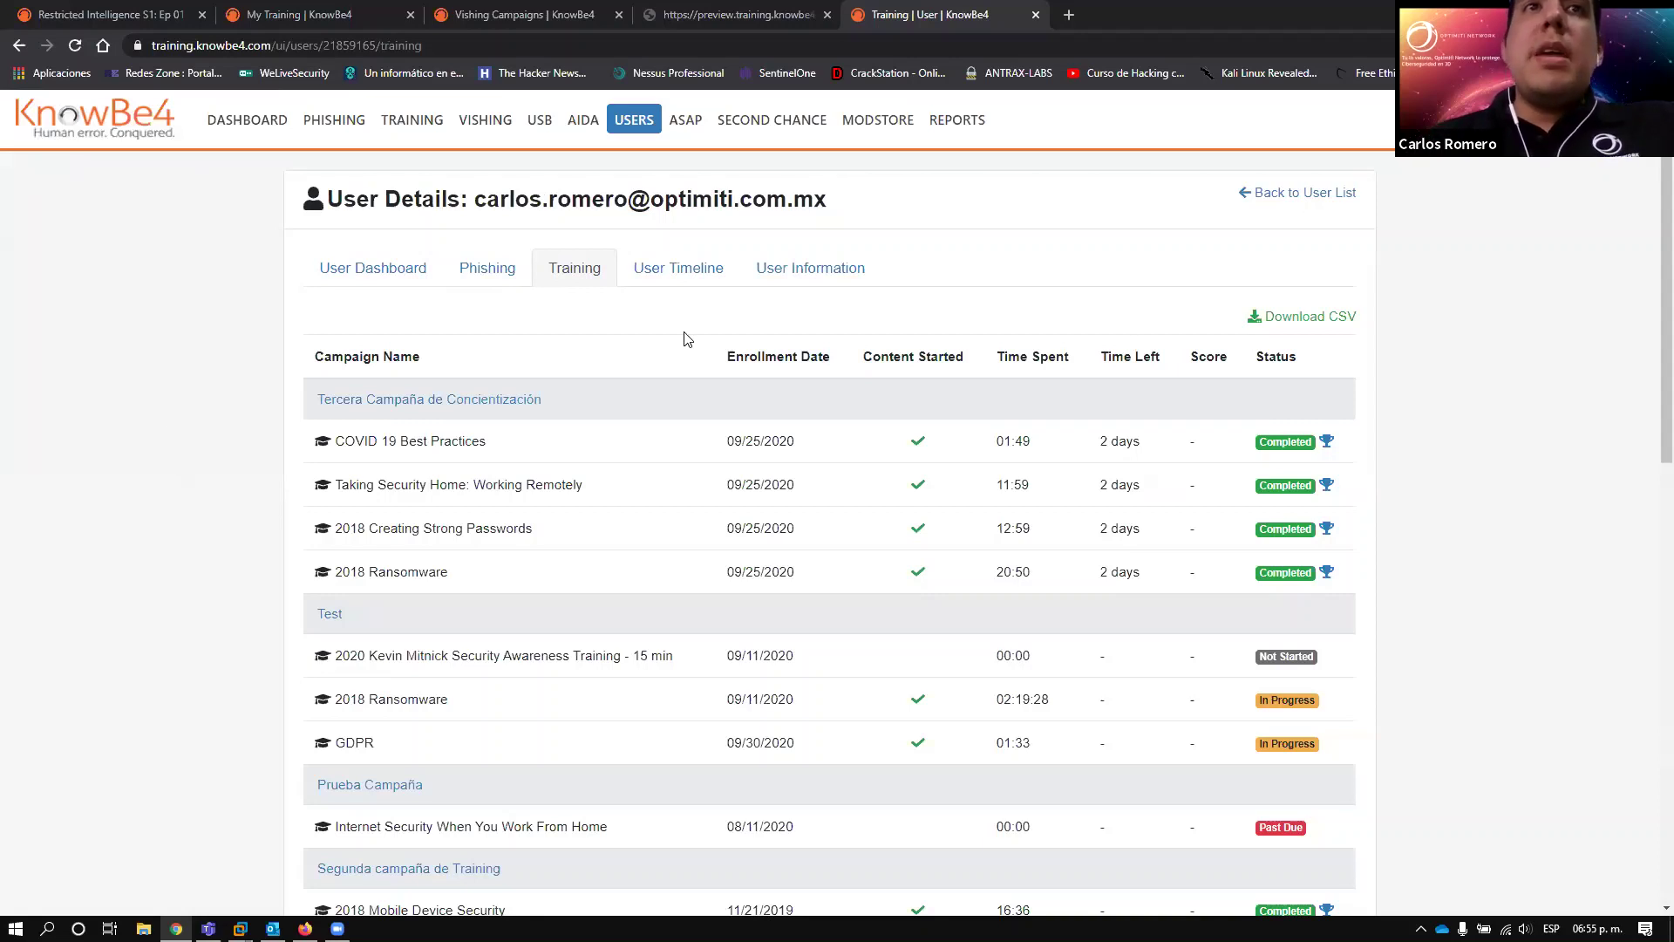
# - Review the user's event timeline, then go to the organization's main risk dashboard
pyautogui.click(689, 271)
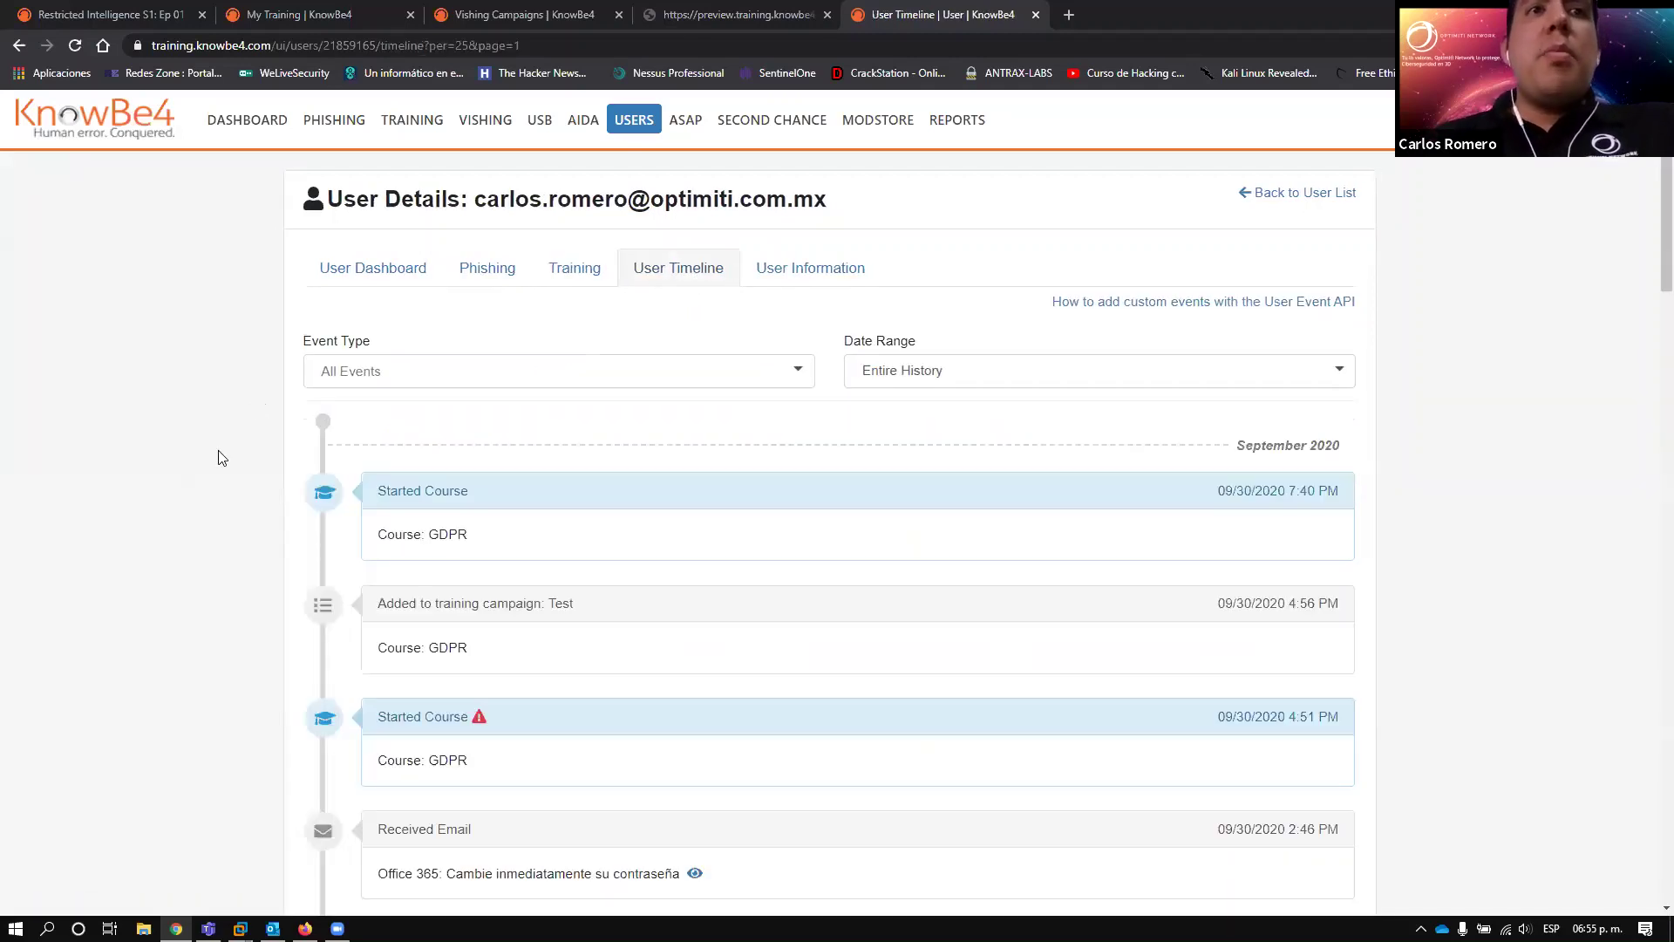
pyautogui.scroll(-1, 214, 462)
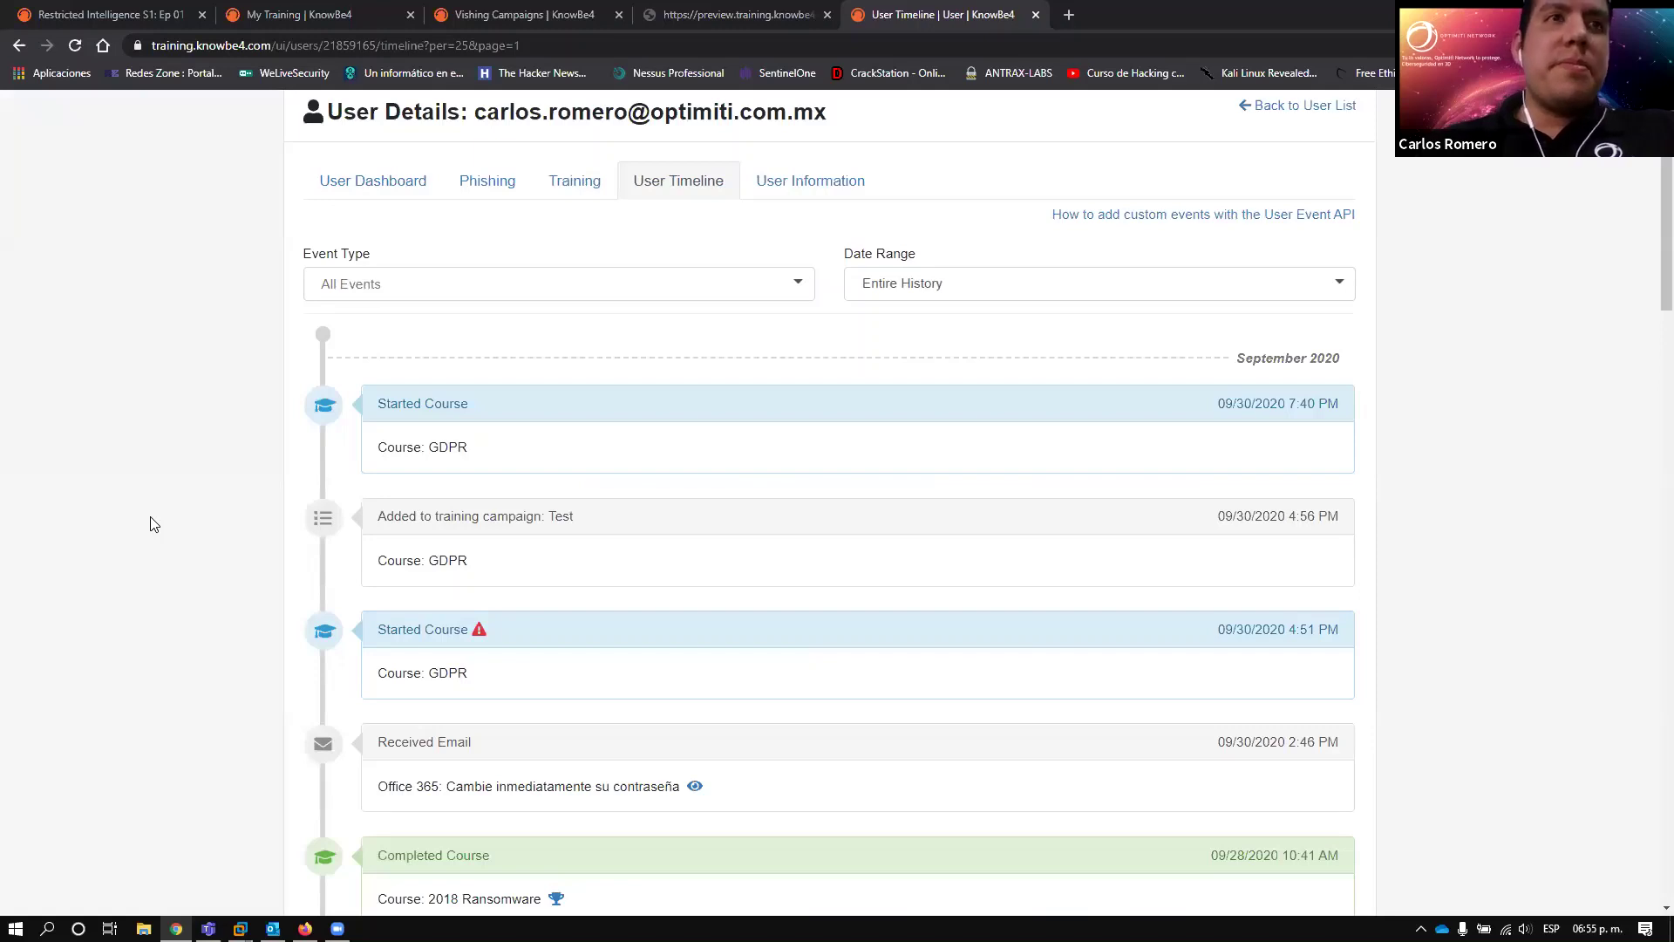
pyautogui.scroll(1, 166, 316)
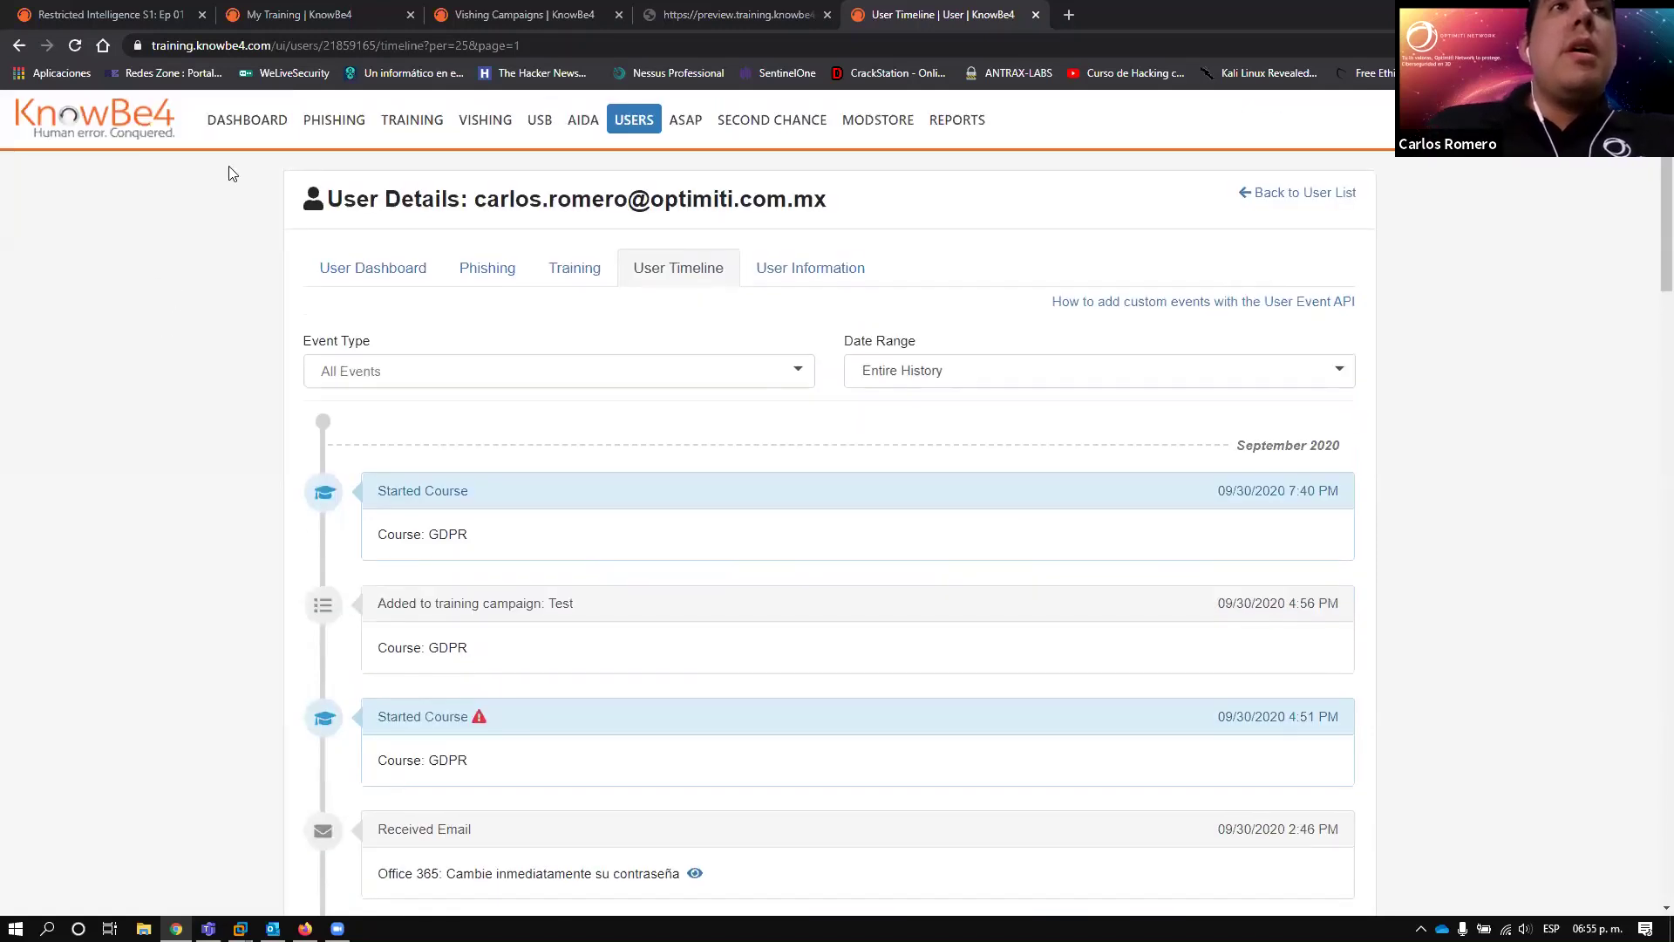
pyautogui.click(264, 120)
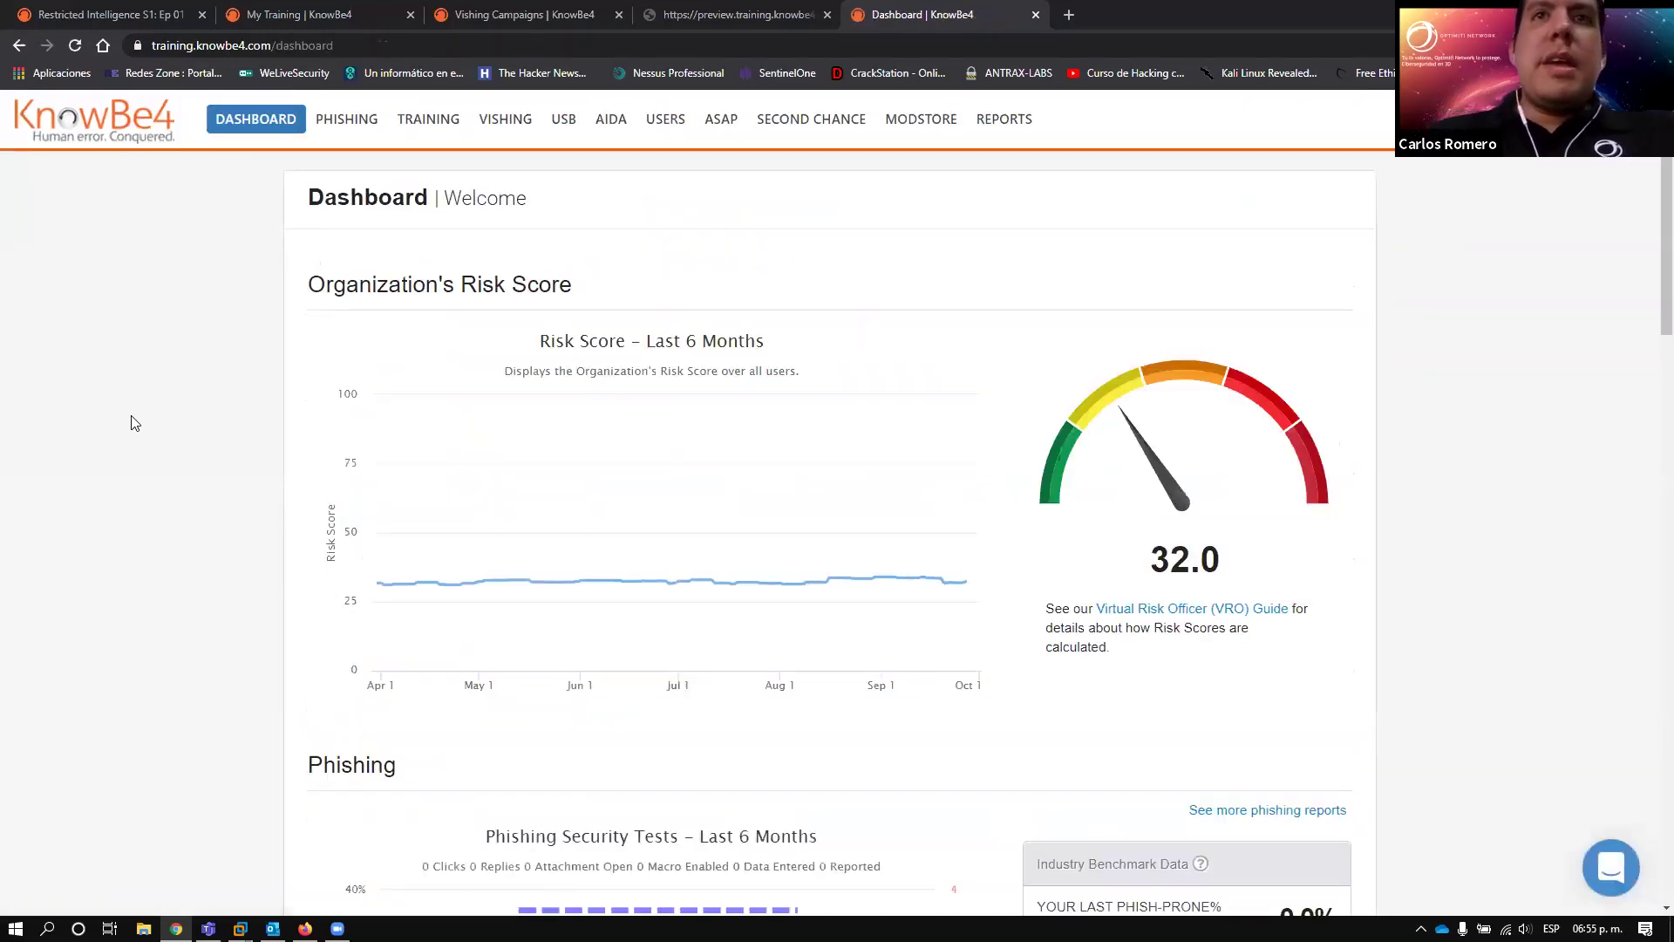